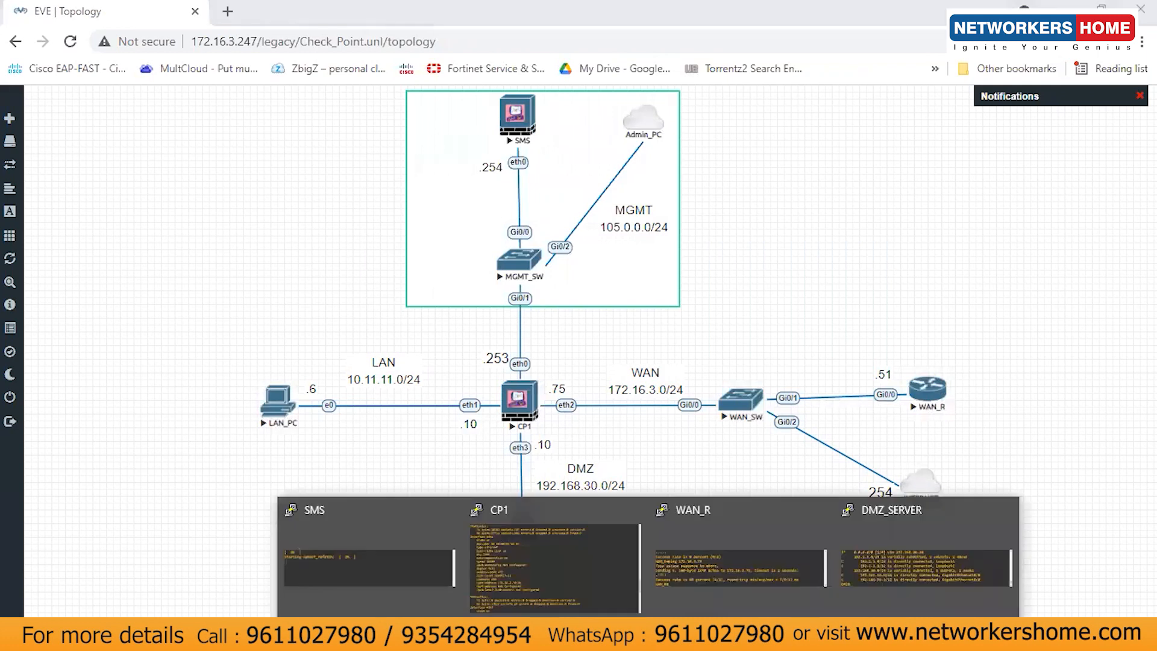
Step: Open the WAN_R router's console from the PuTTY taskbar group
click(718, 559)
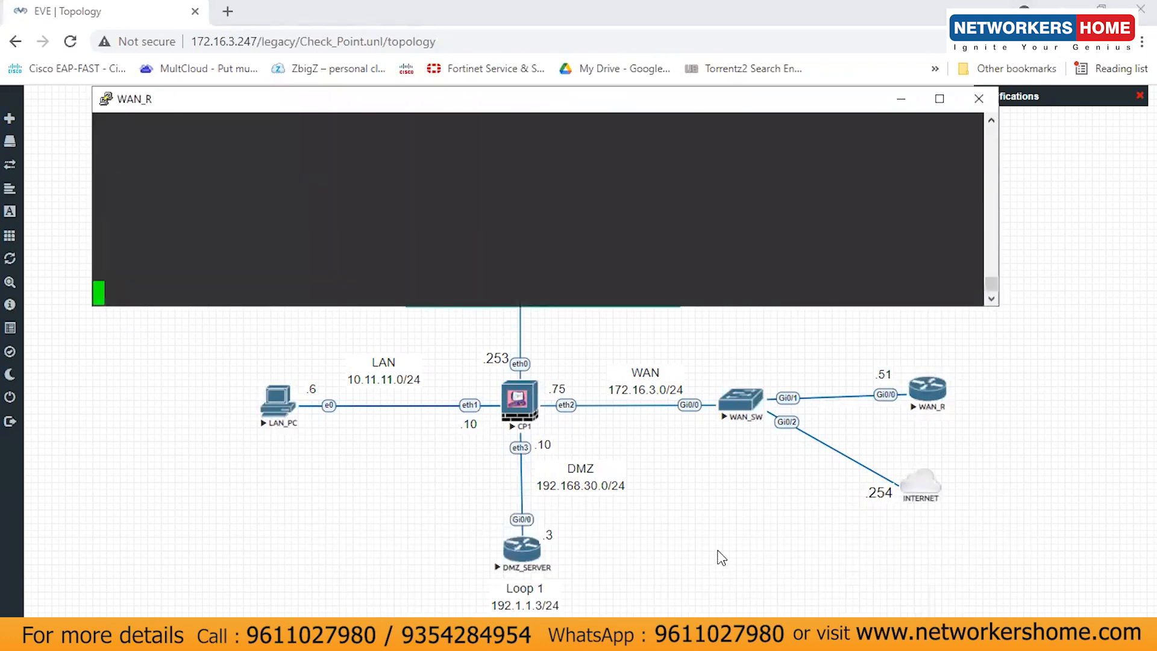
Step: From WAN_R, ping CP1's WAN address 172.16.3.75, then minimize the console
key(Return)
key(Return)
key(Return)
key(Return)
key(Return)
key(Return)
key(Return)
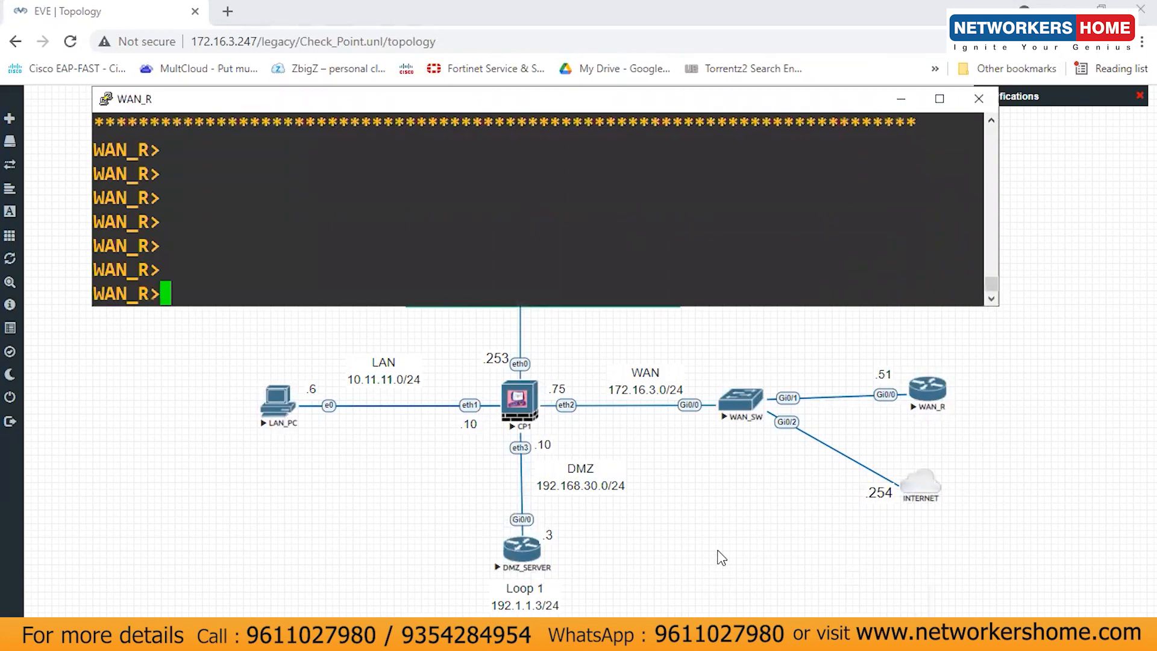
text(ping )
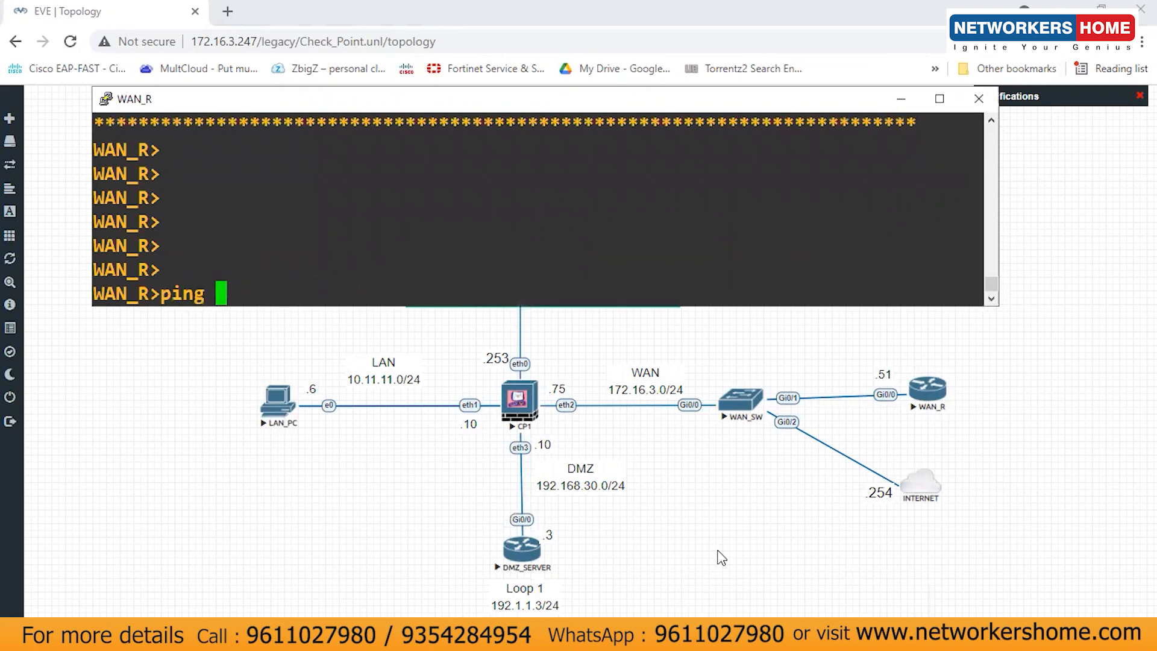
text(172.16)
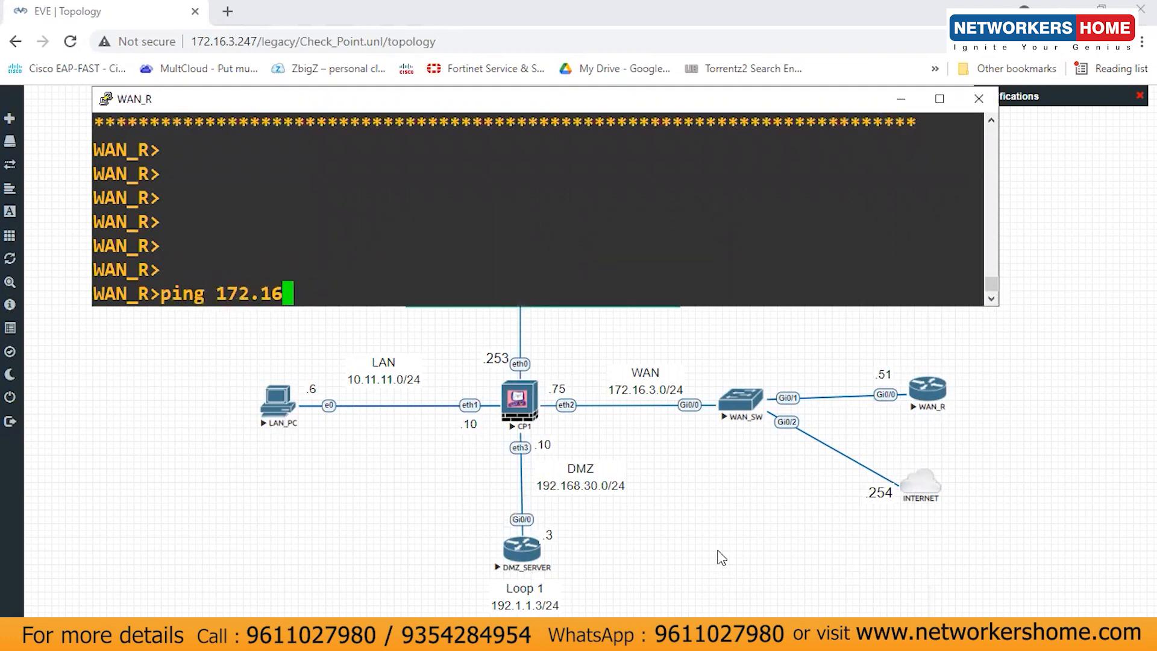
text(.3.75)
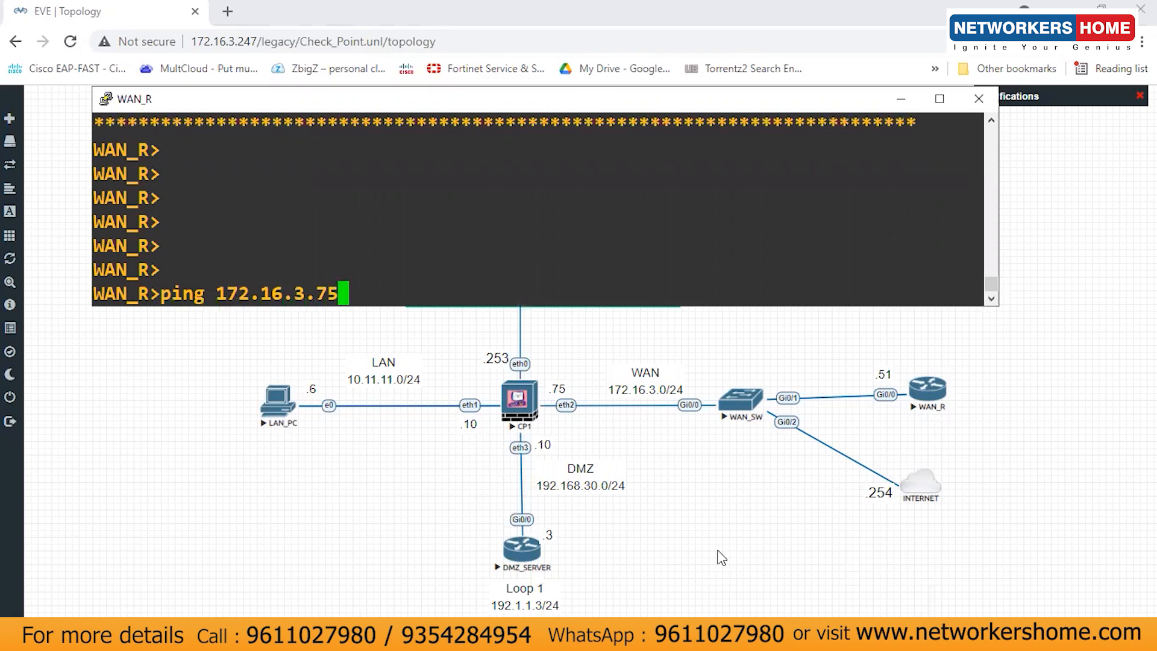
key(Return)
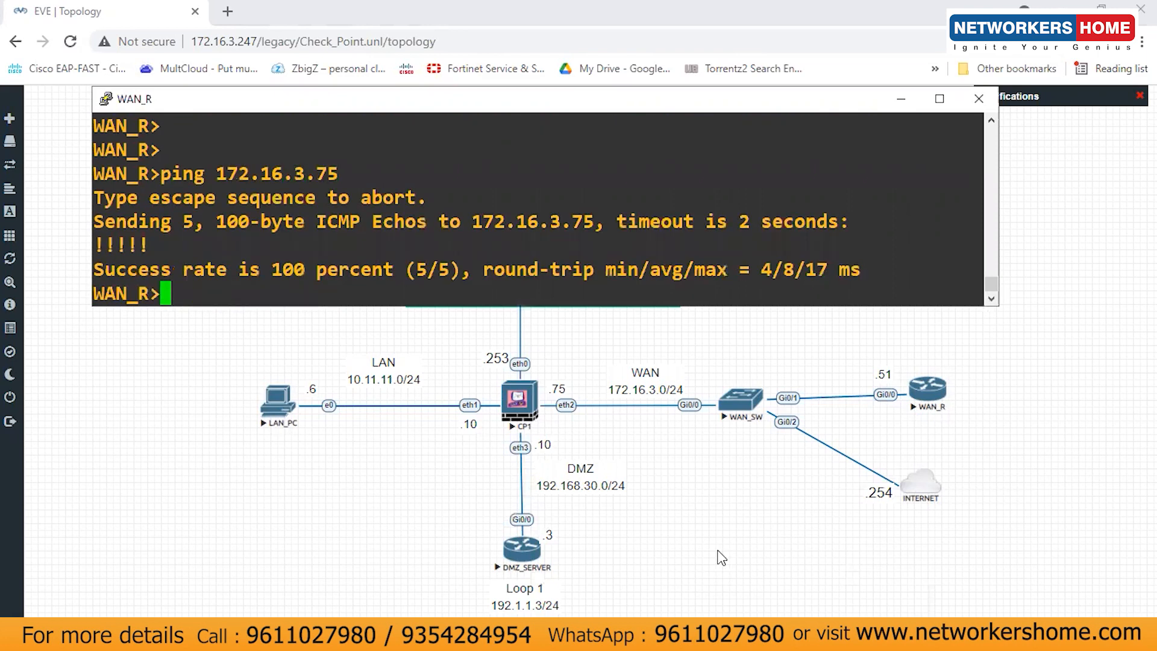
click(903, 98)
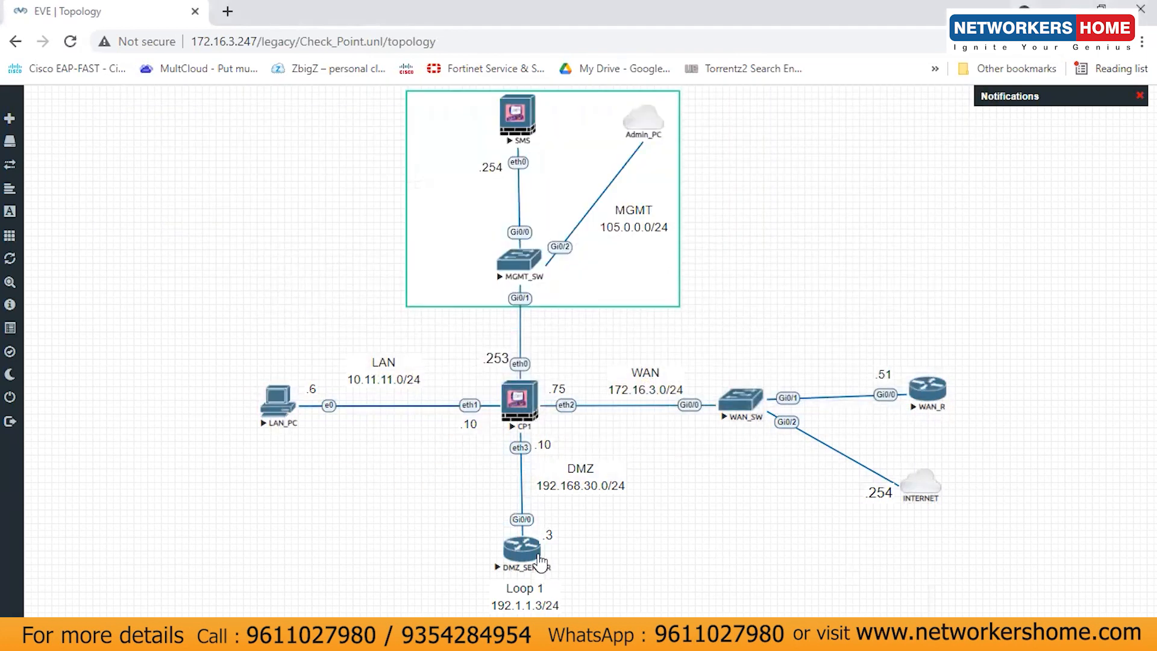
Step: On DMZ_SERVER, enter privileged mode with en, ping 192.168.30.10, then minimize
click(648, 637)
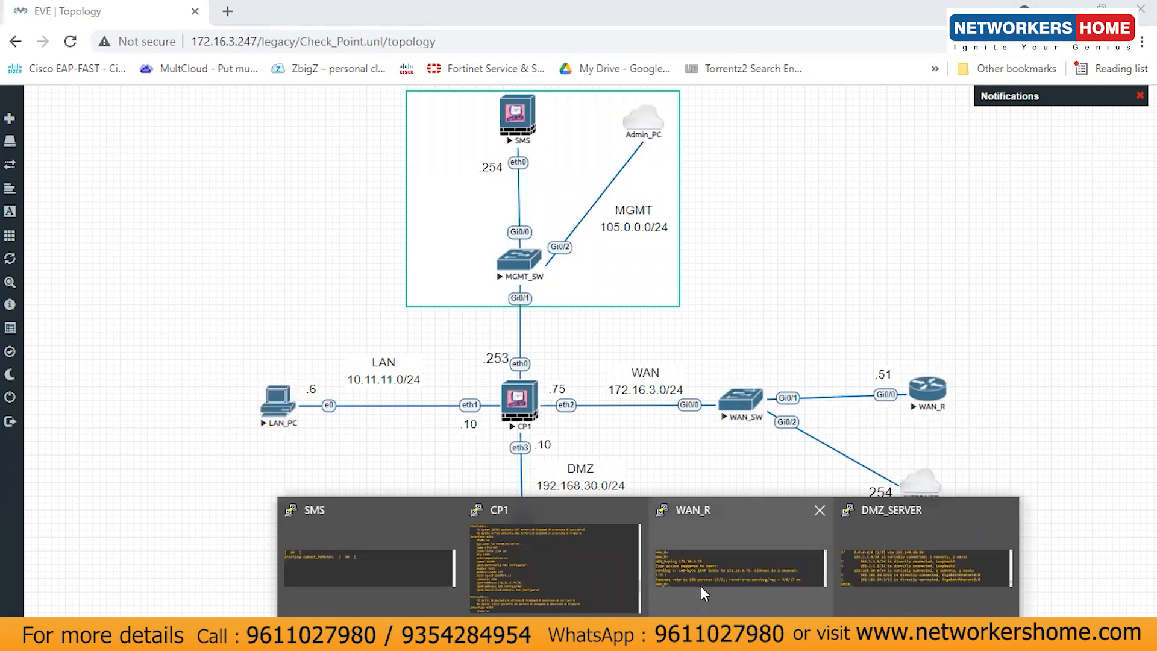
click(854, 556)
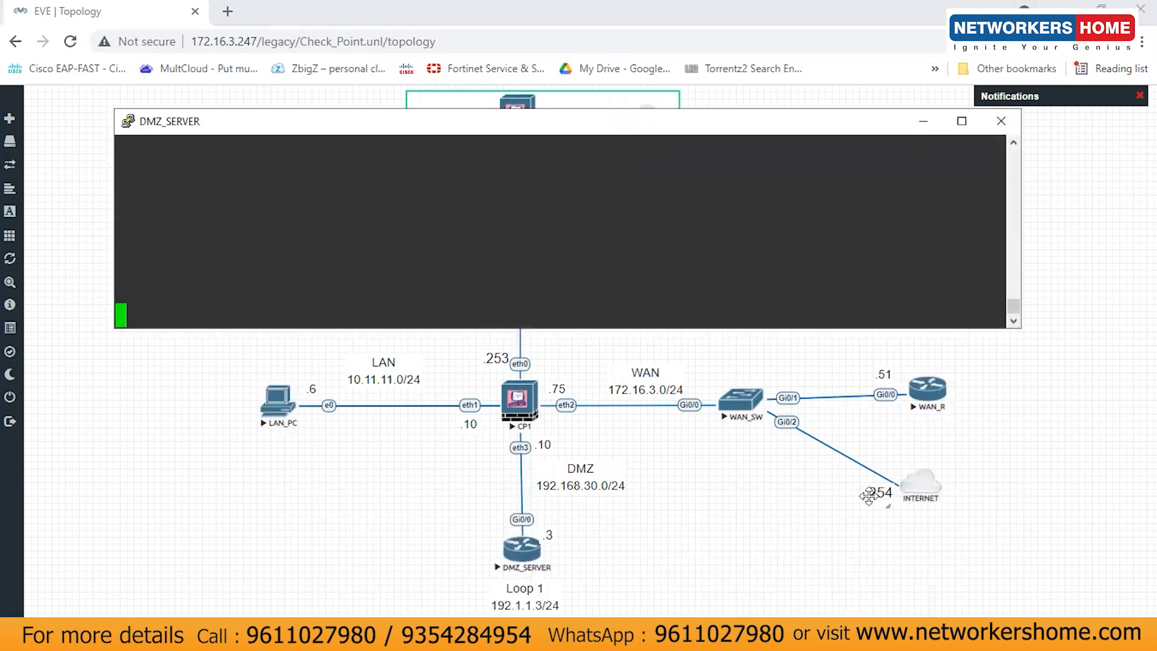
key(Return)
text(en)
key(Return)
key(Return)
key(Return)
text(ping )
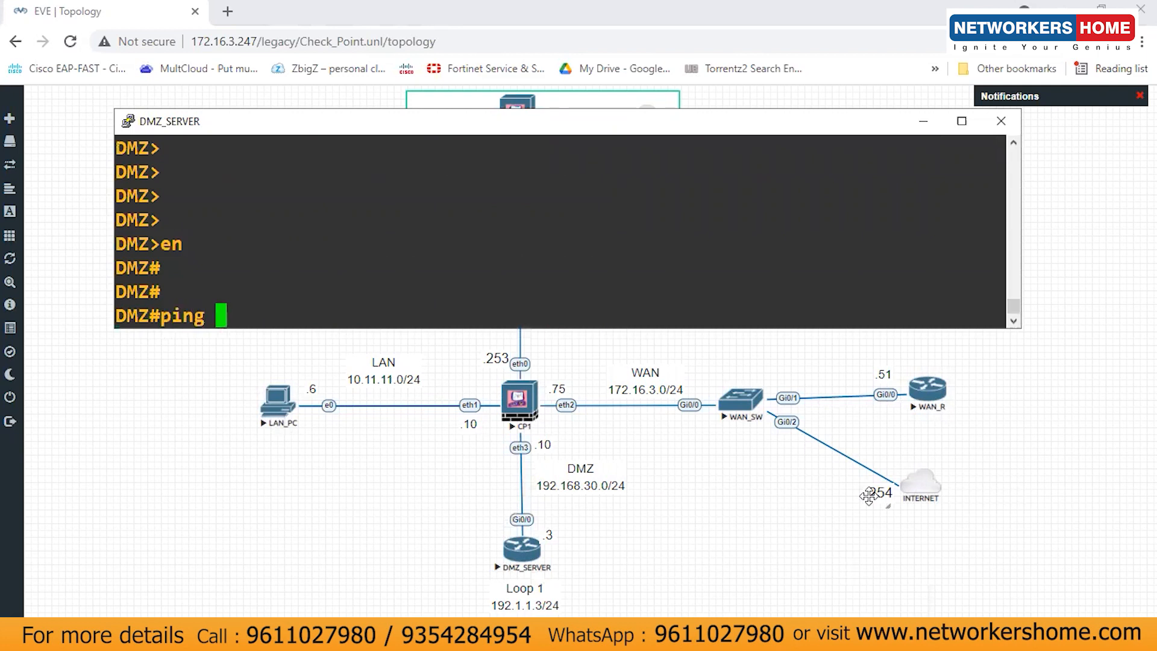
text(192.)
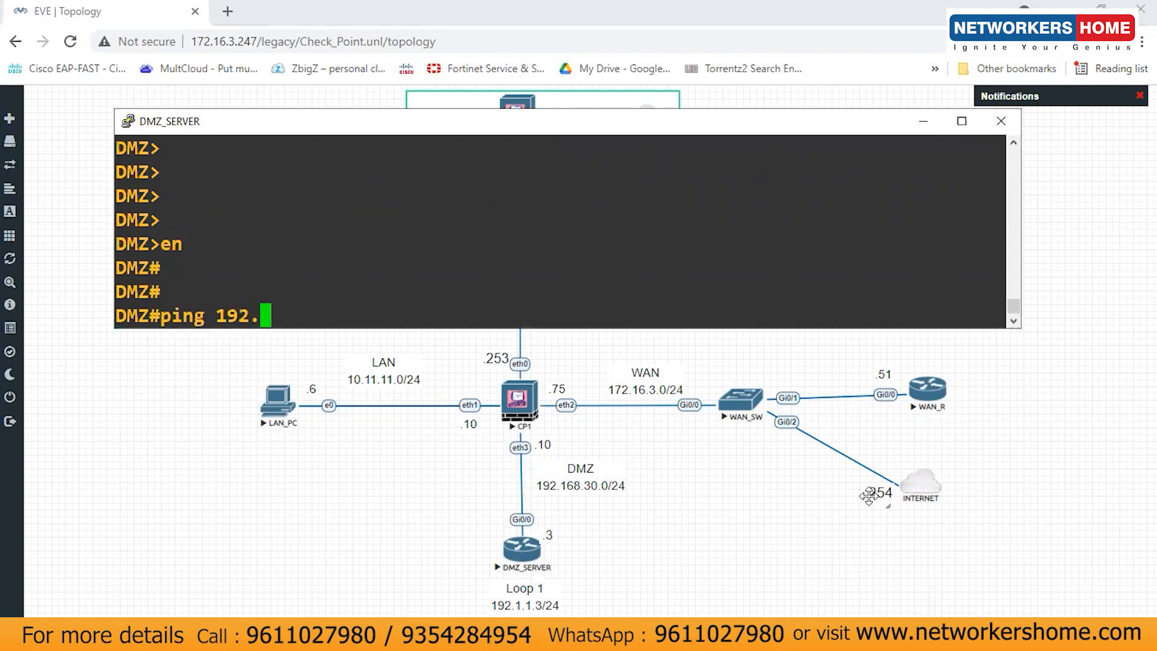
text(168.30.10)
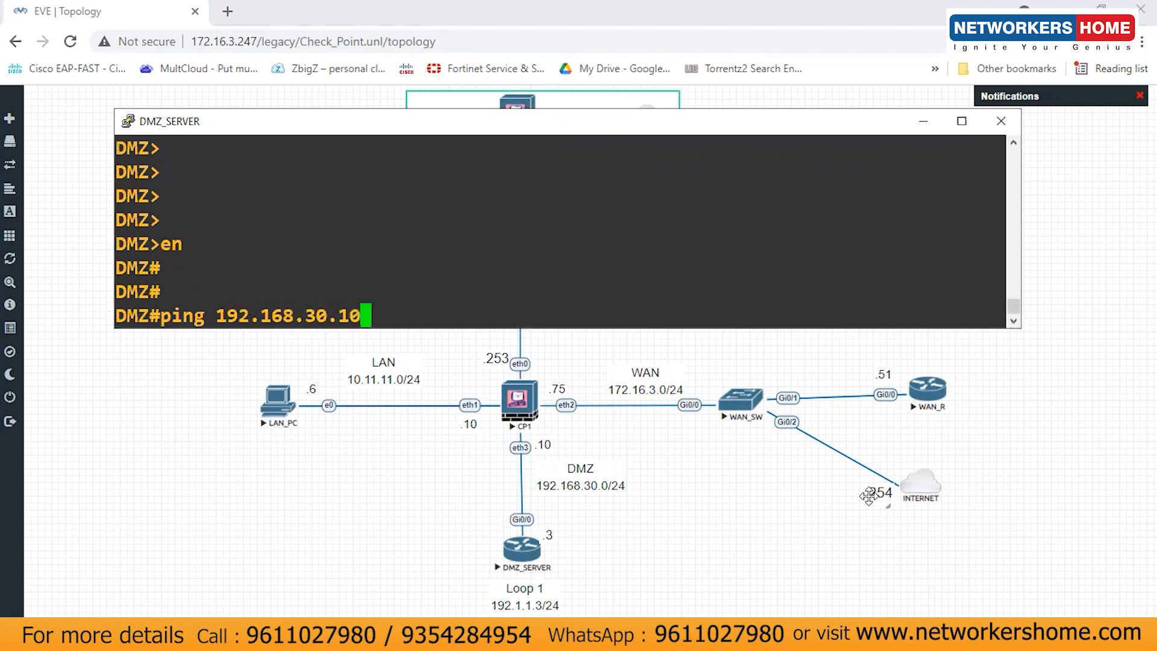
key(Return)
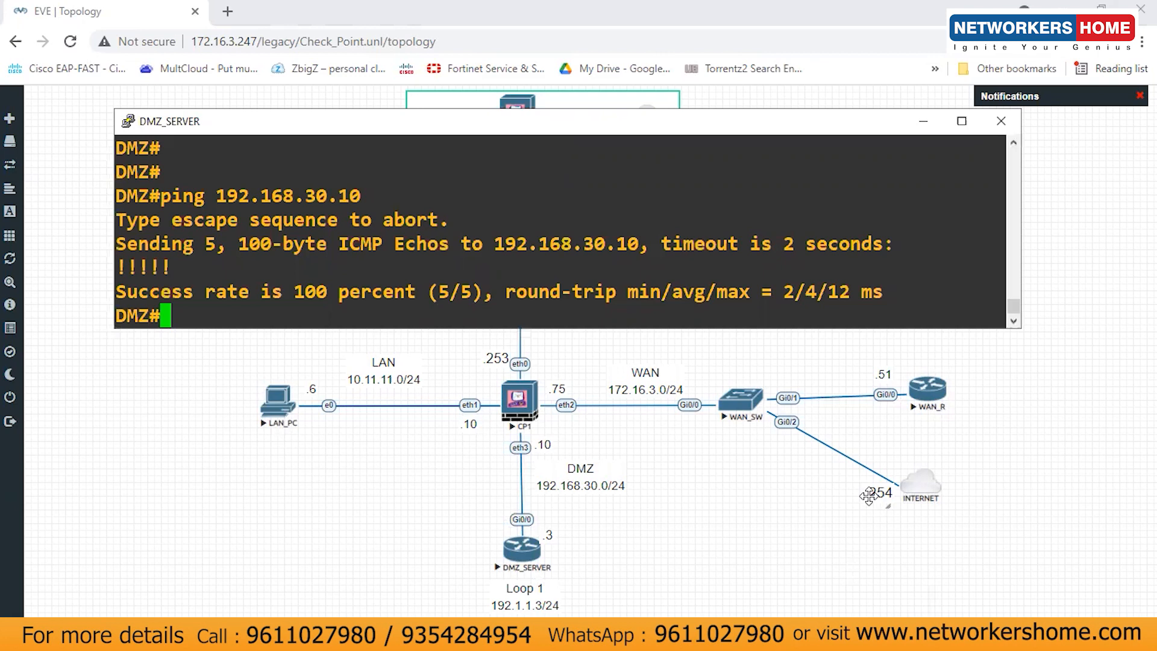
click(922, 121)
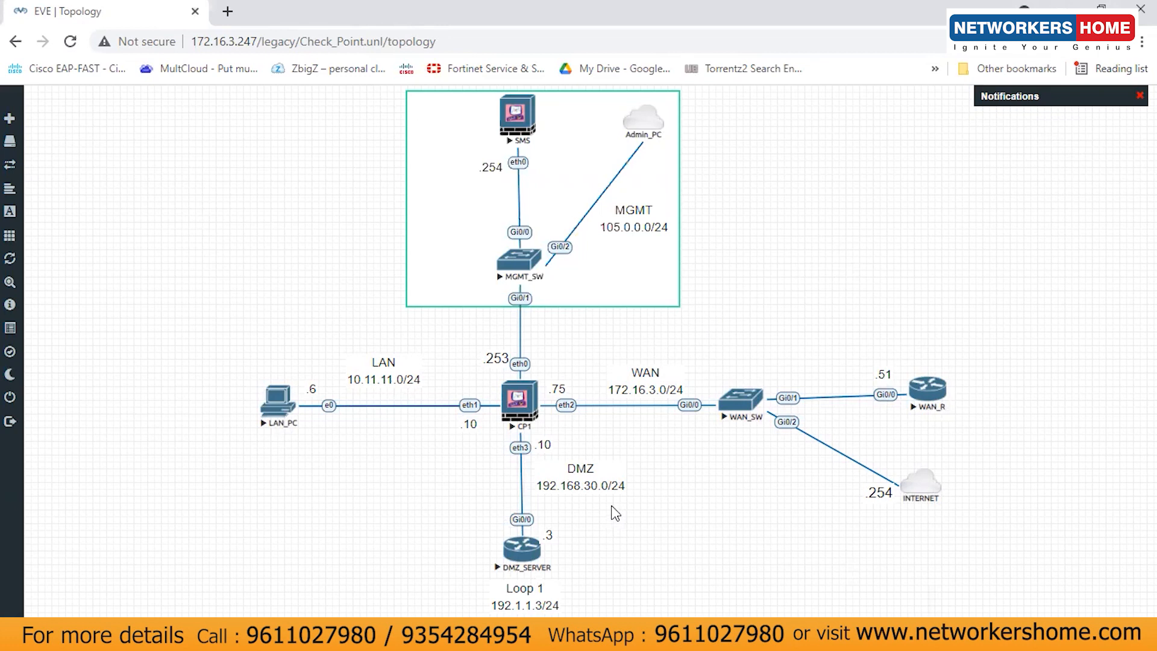
Step: Log in to the Gaia portal at 105.0.0.254 as admin with the admin password
mouse_move(565, 639)
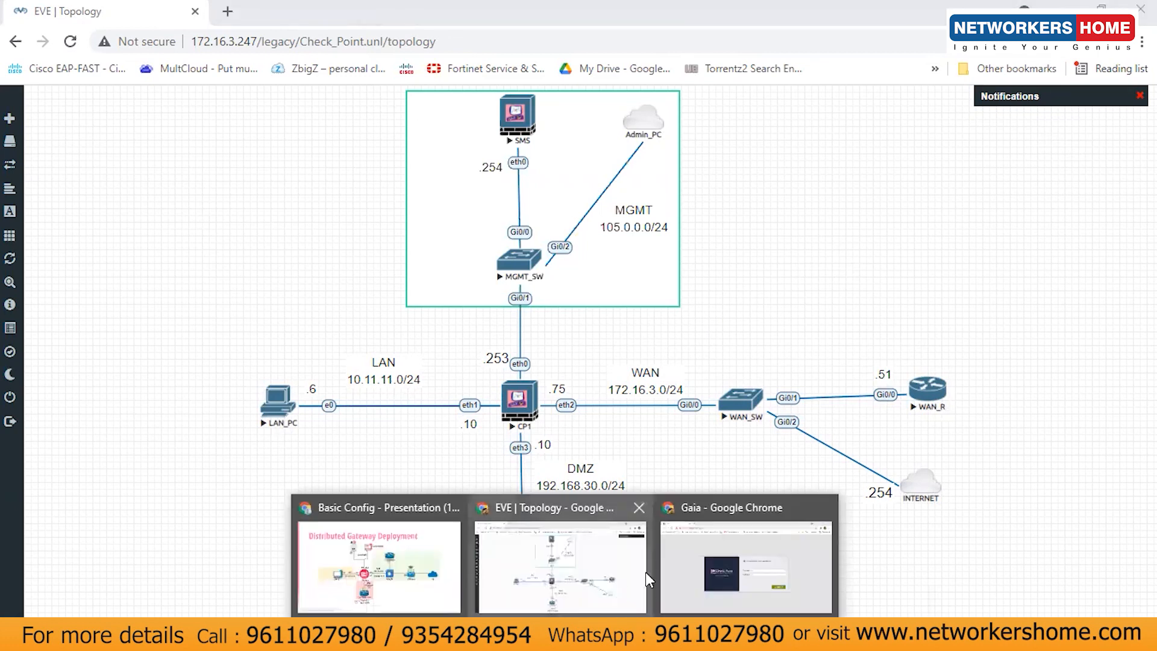
click(753, 564)
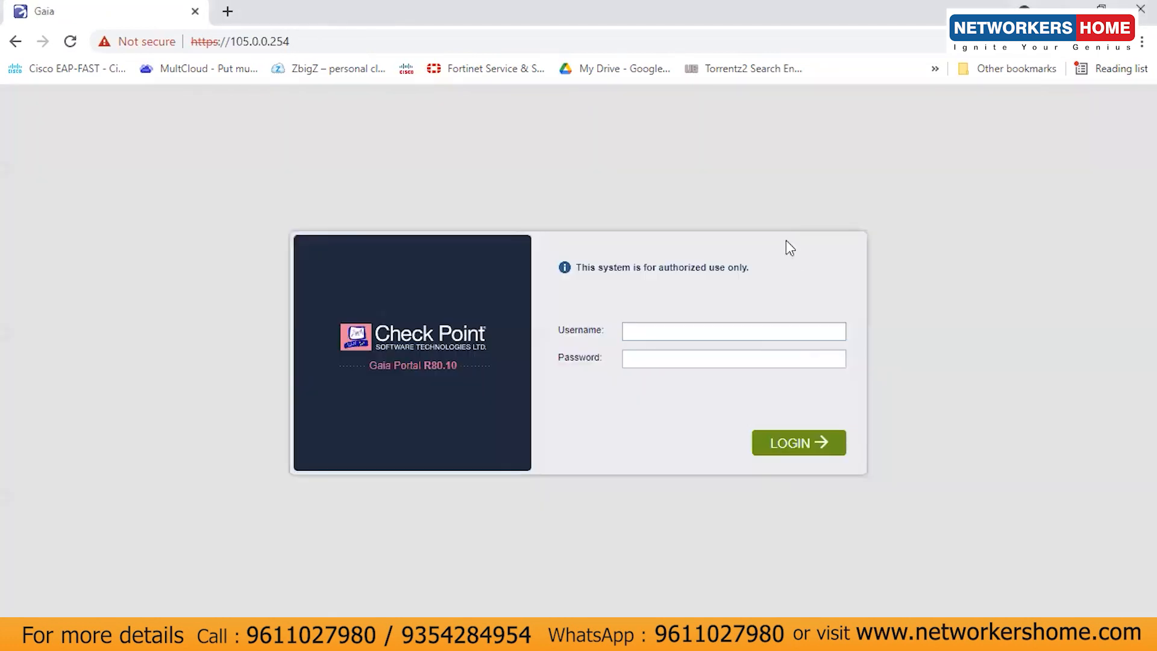
click(224, 42)
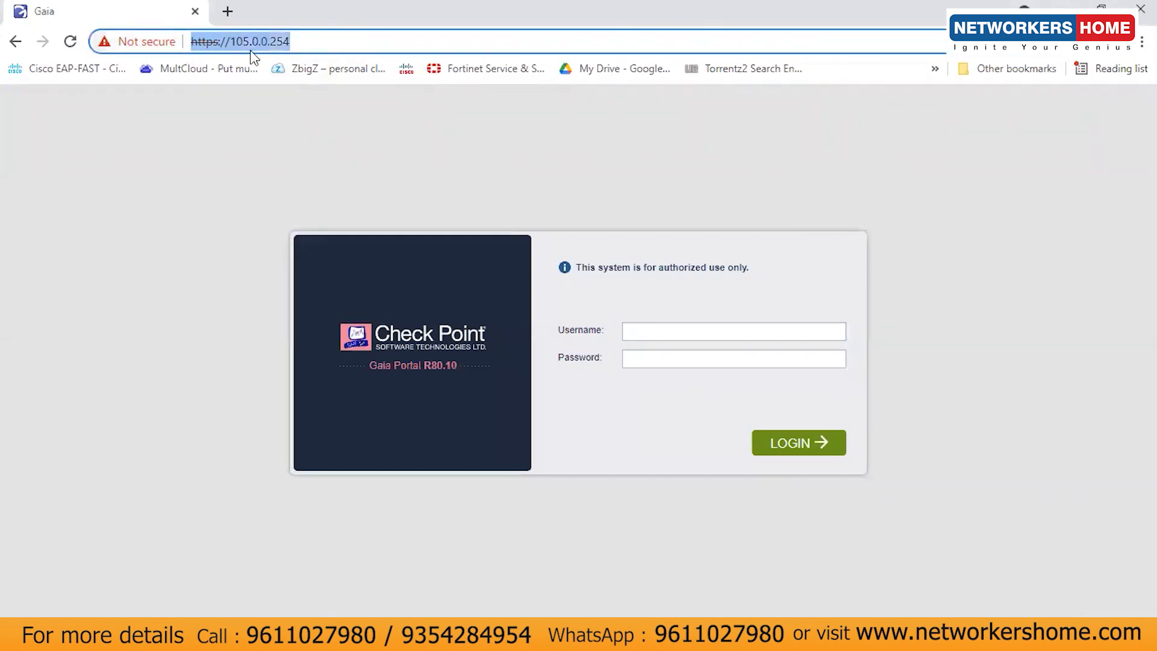
click(323, 43)
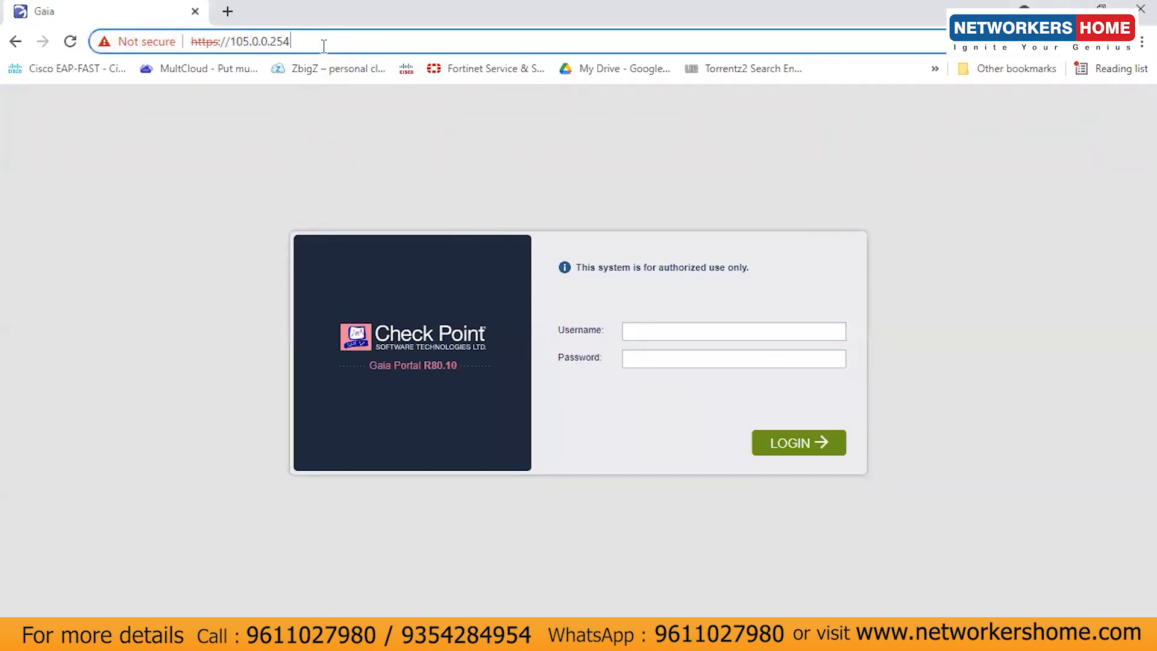
click(657, 328)
text(admin)
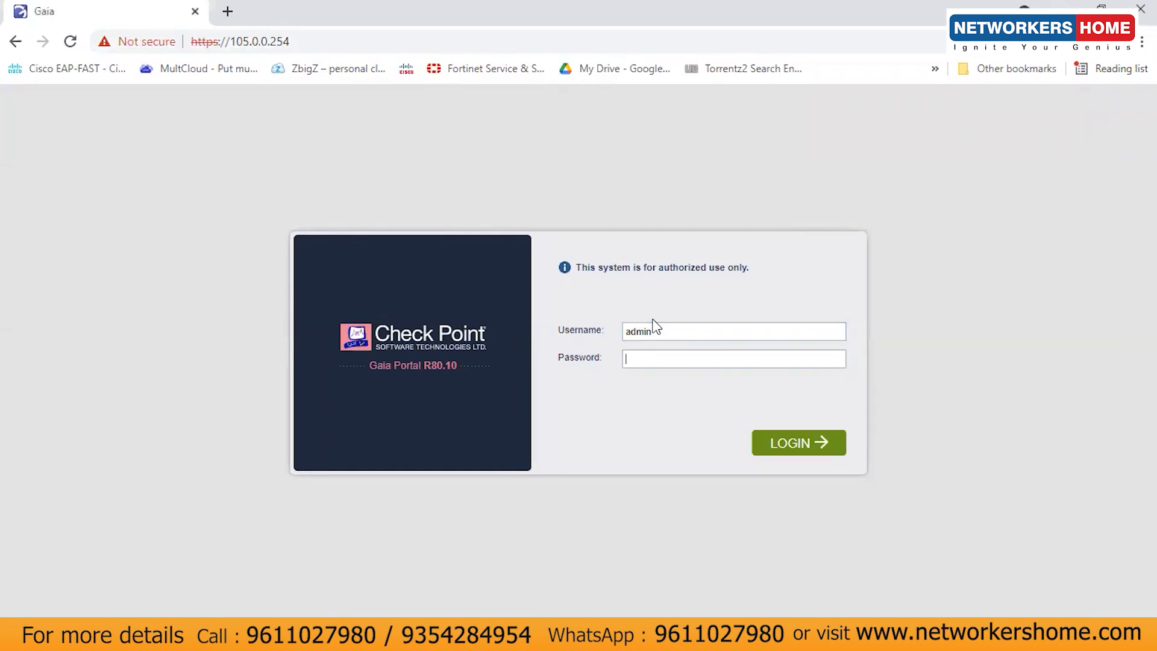
text(•••••••)
key(Return)
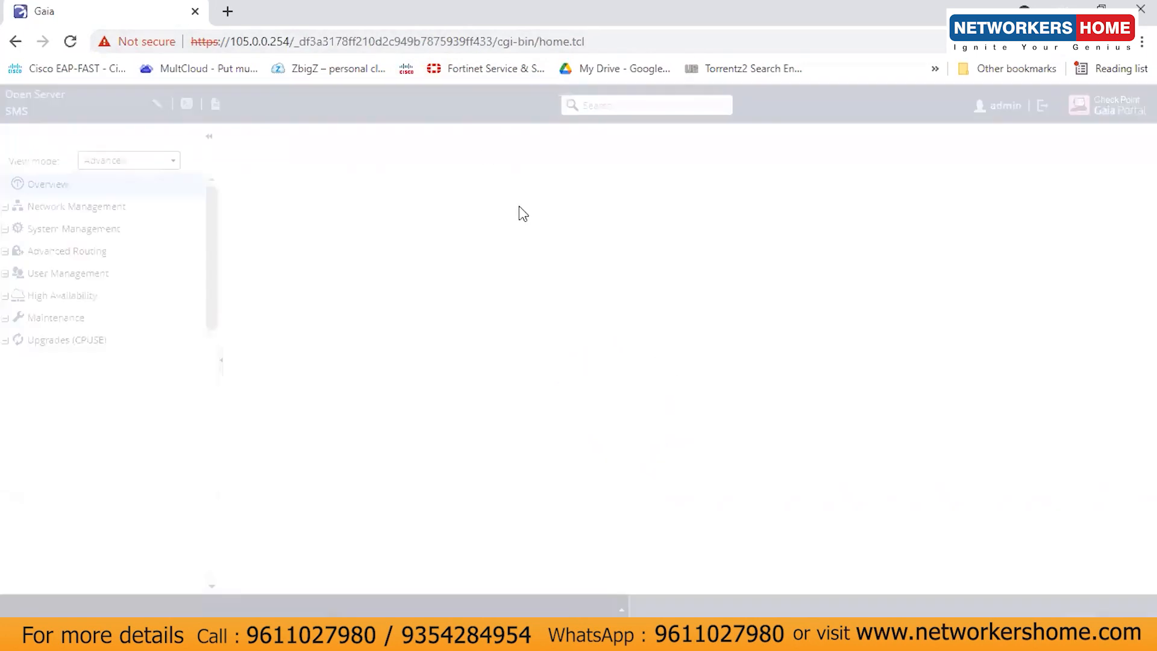
Step: Go to User Management > Users, dismiss the search tip, and begin adding a user
drag(209, 244, 216, 440)
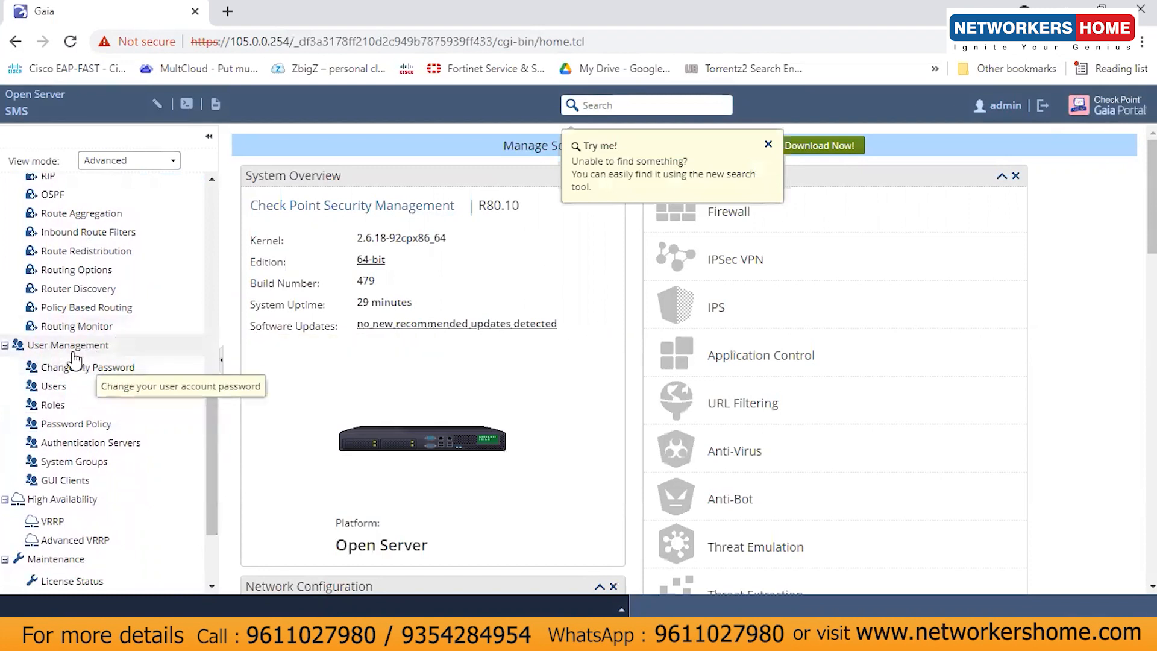
click(54, 387)
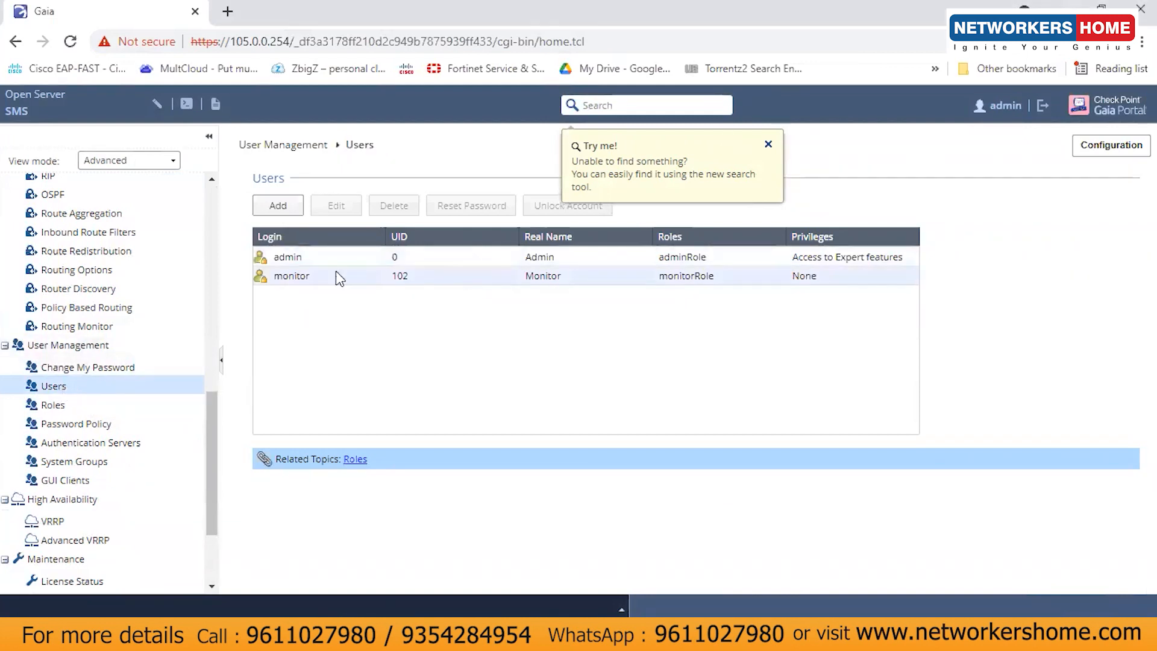
click(306, 264)
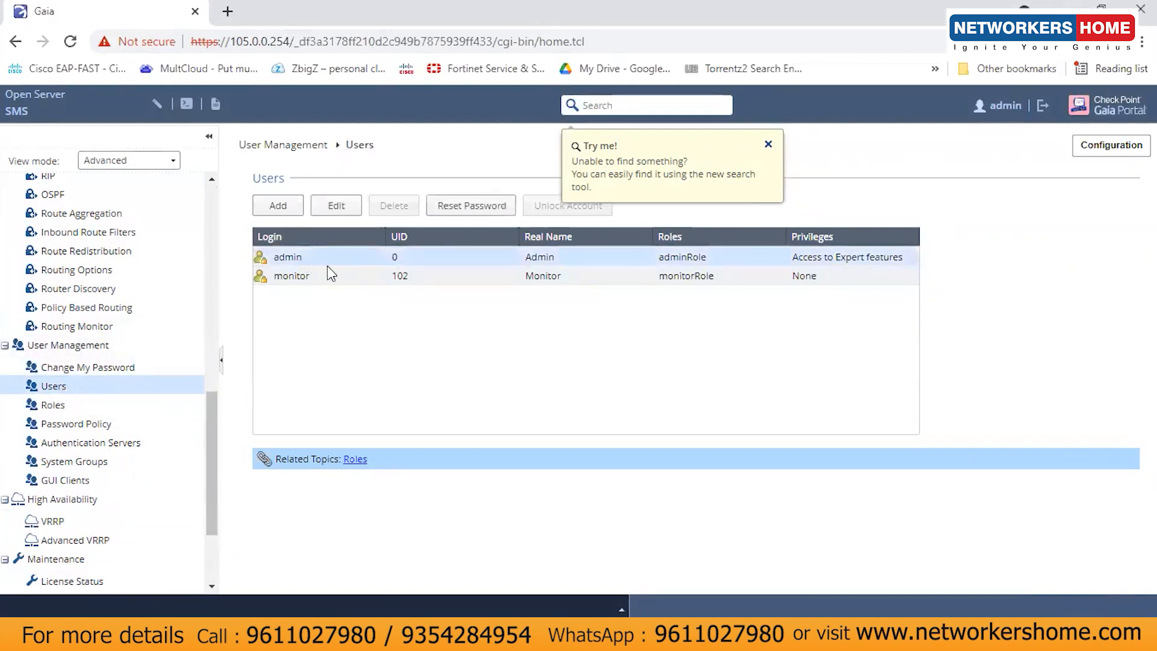
click(769, 145)
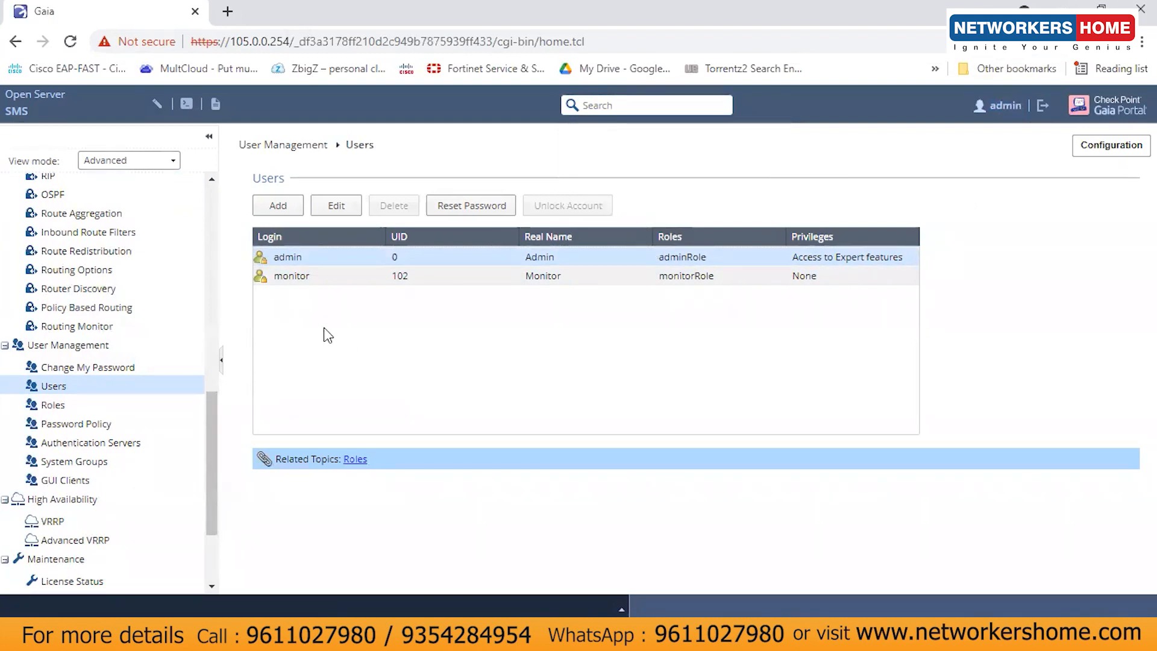
click(278, 205)
Step: Enter username user1 and type its password in both password fields
text(user1)
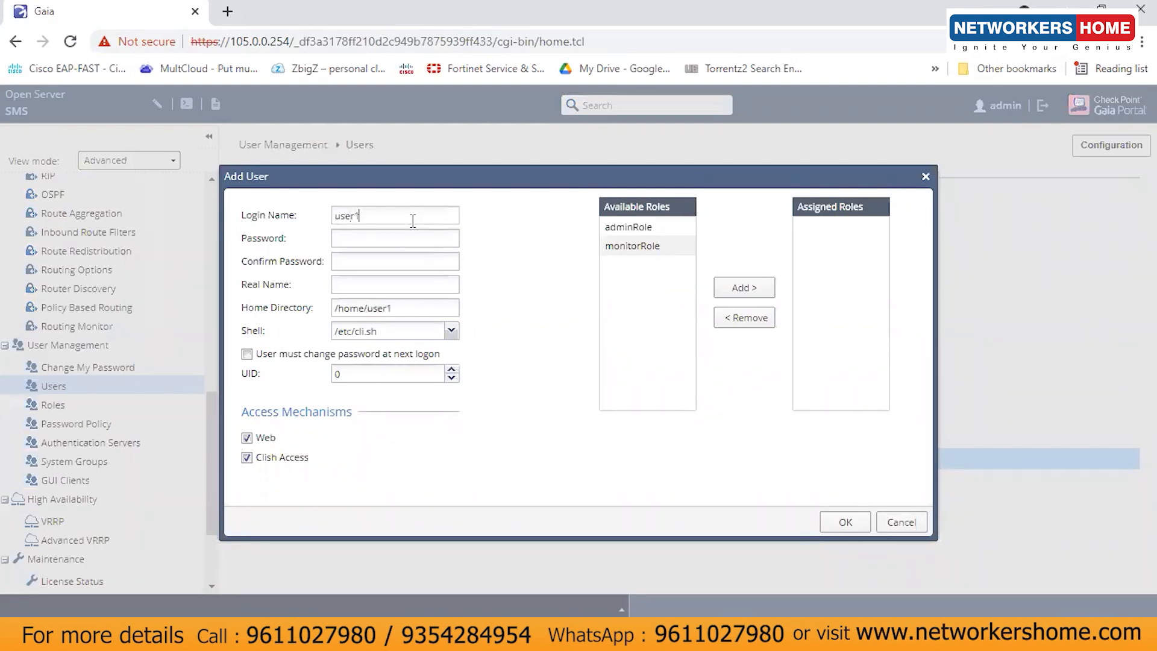
click(394, 241)
text(admin)
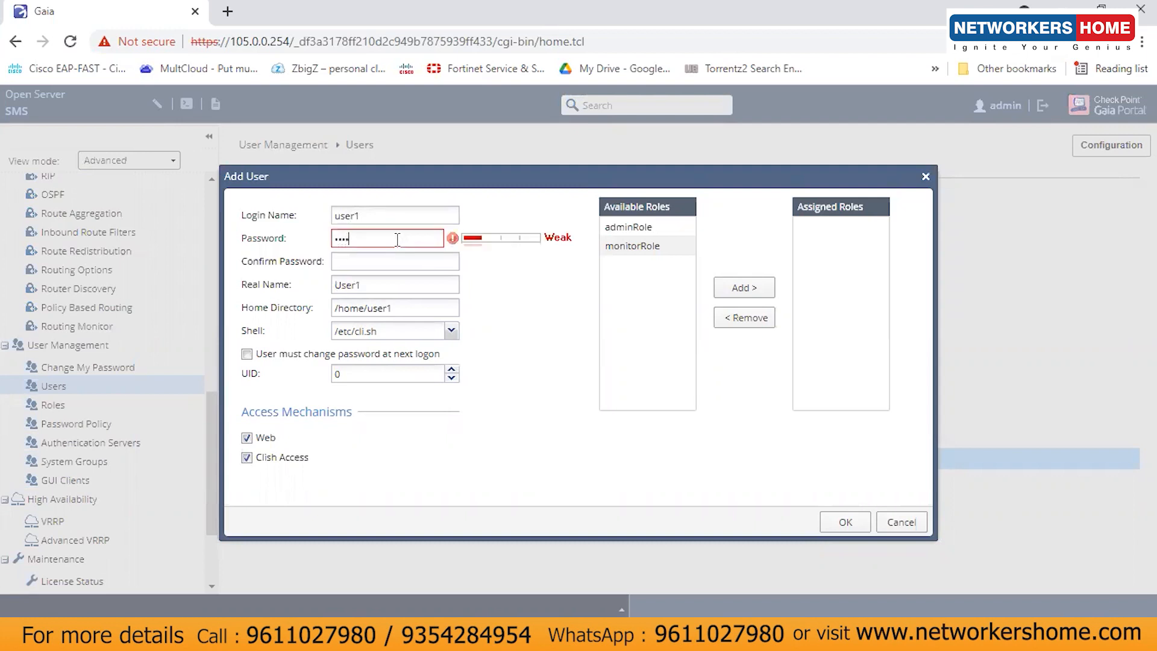
text(12345)
click(403, 257)
text(admin)
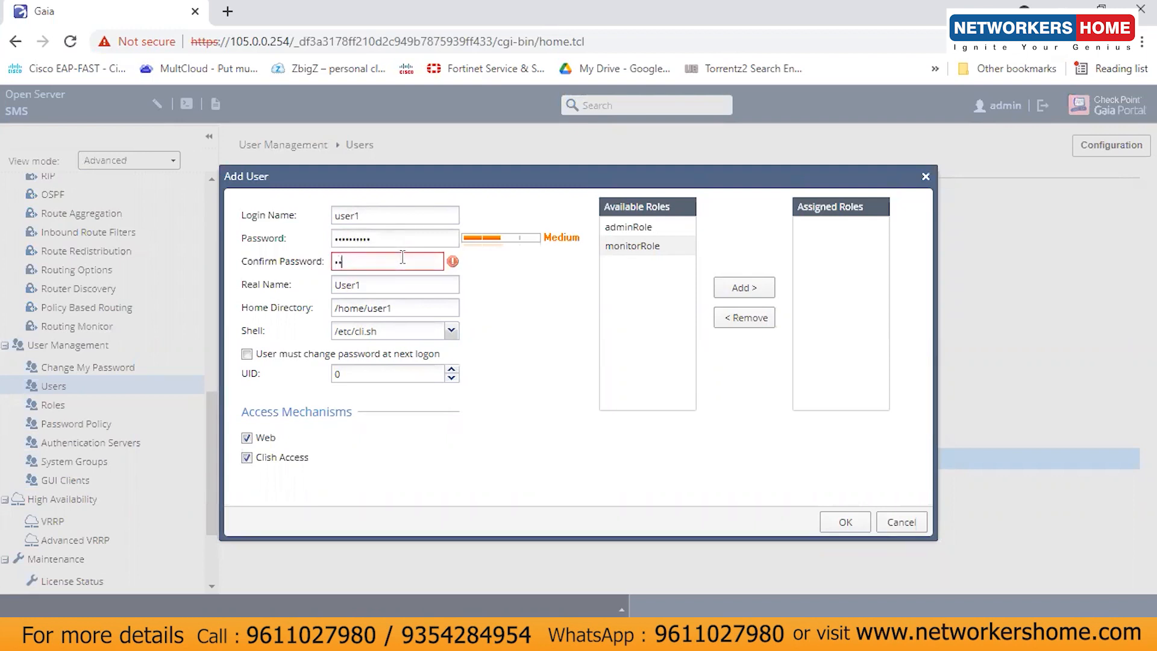
text(12345)
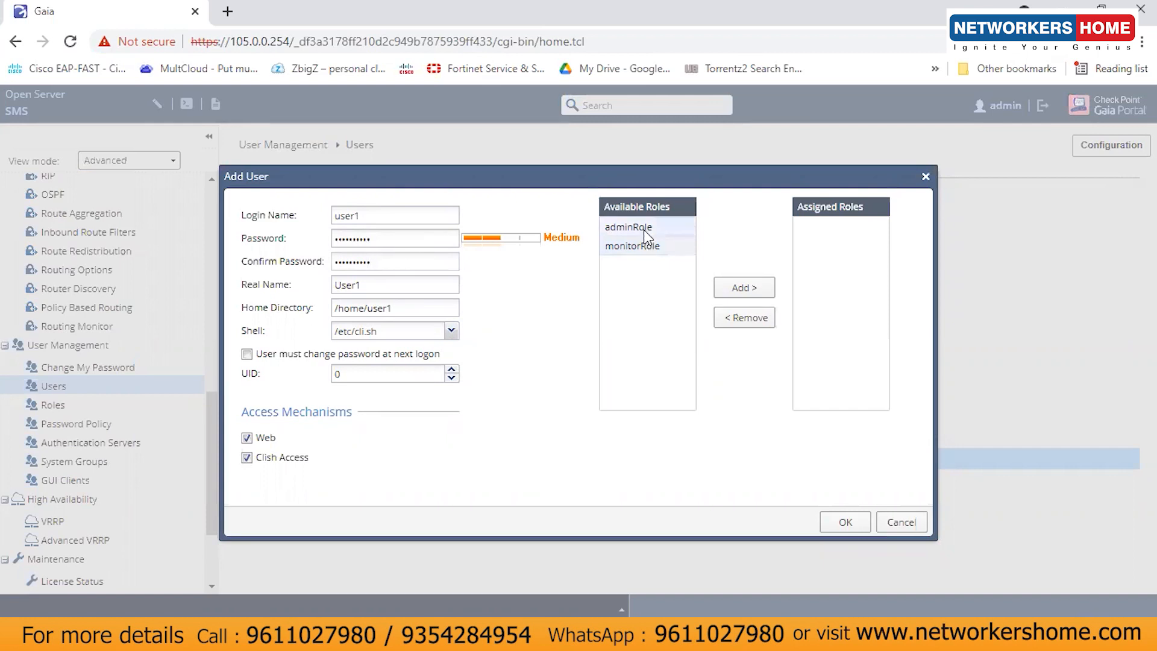
Step: Give user1 monitorRole instead of adminRole, save the user, and sign out of admin
click(644, 230)
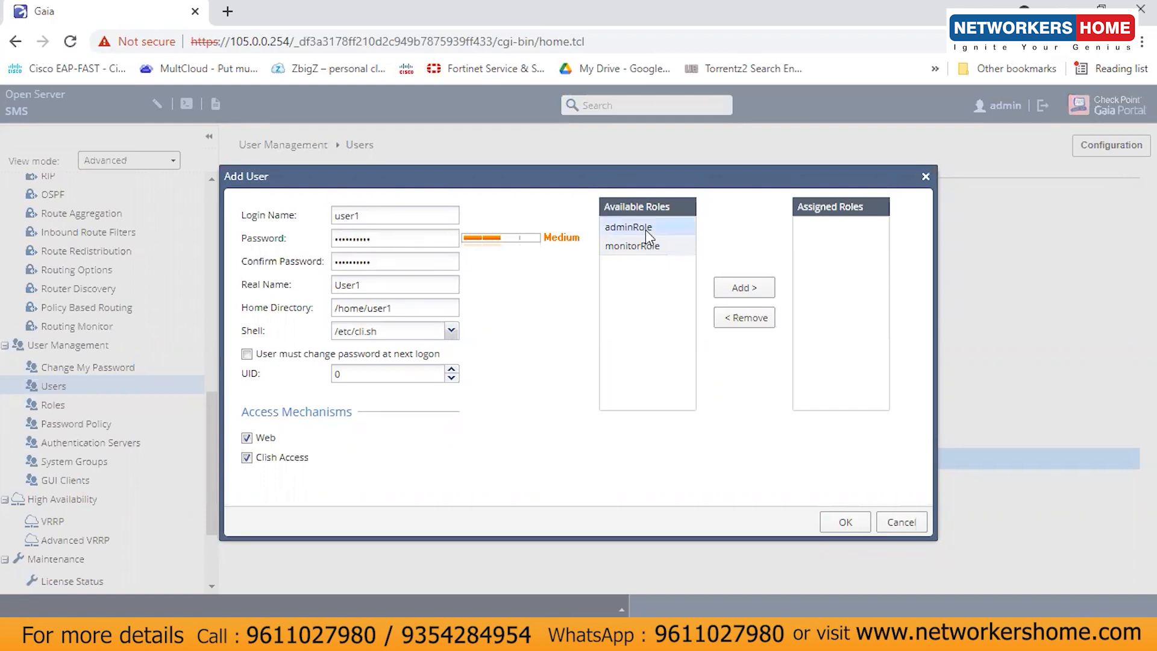
click(739, 289)
click(826, 227)
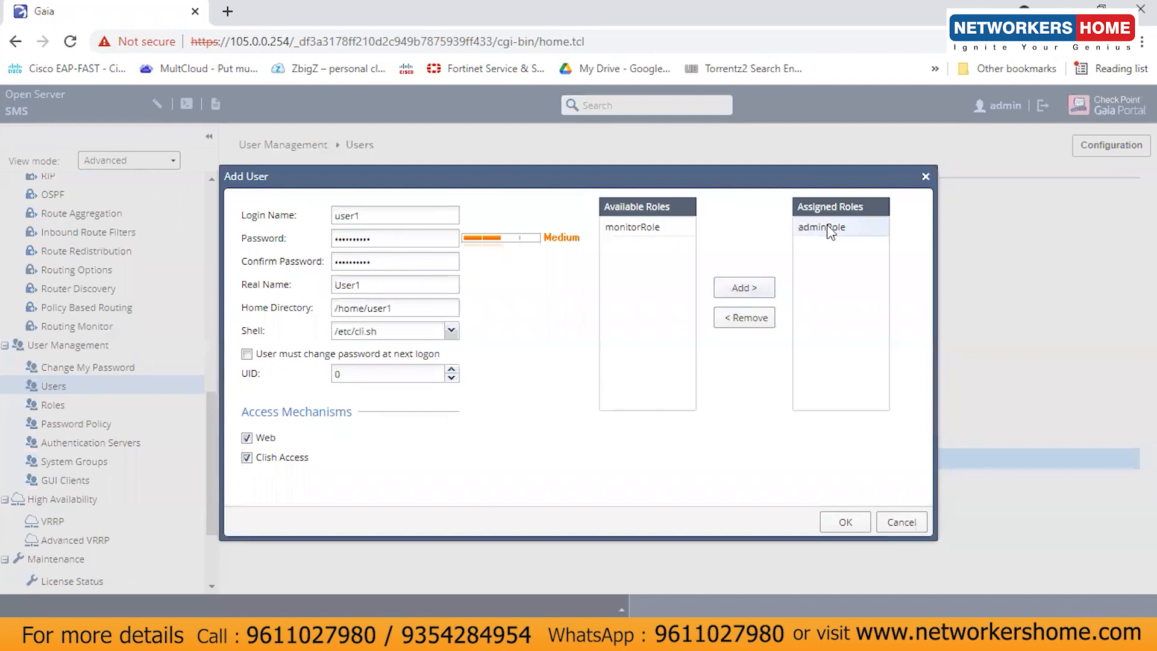
click(765, 319)
click(654, 228)
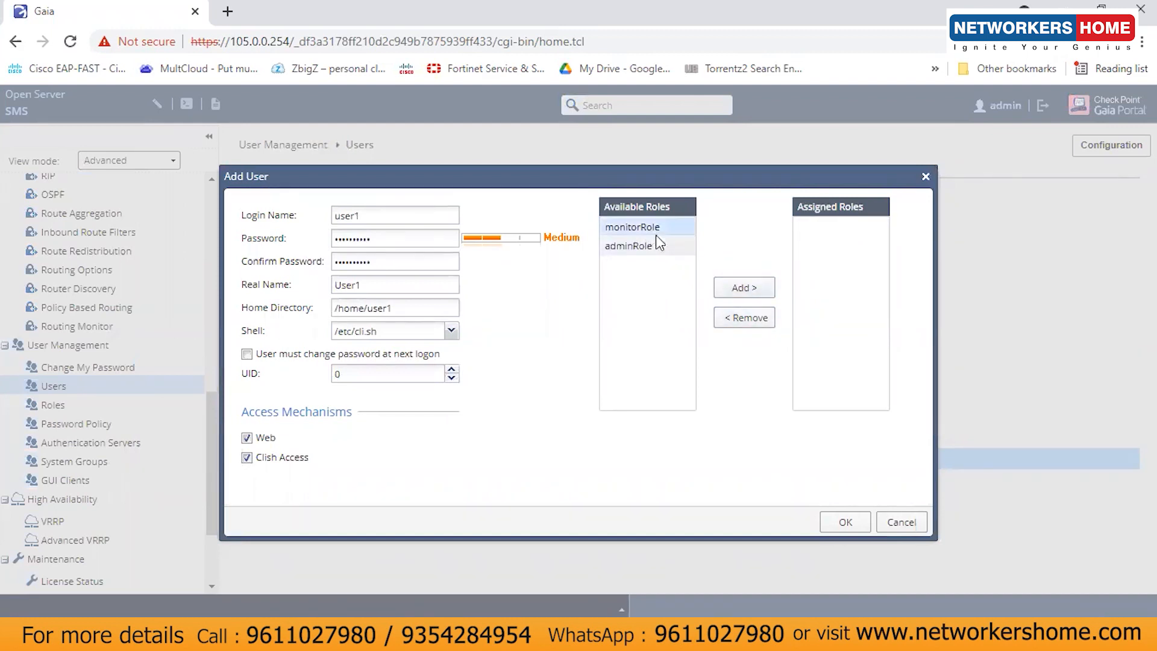
click(737, 292)
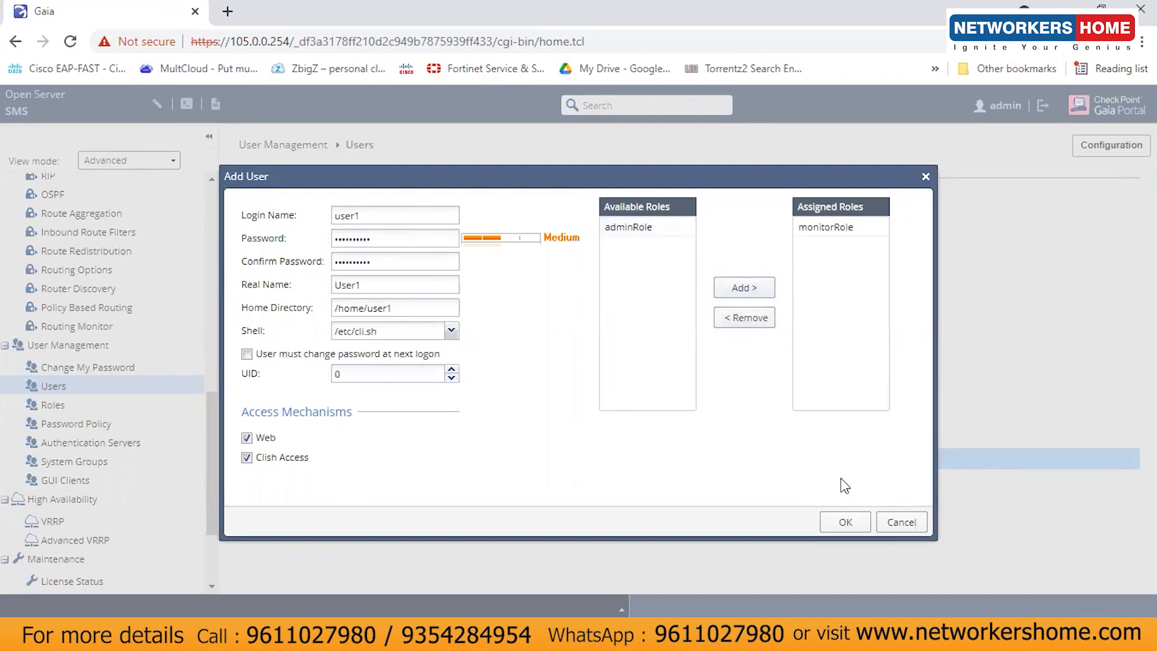
click(846, 522)
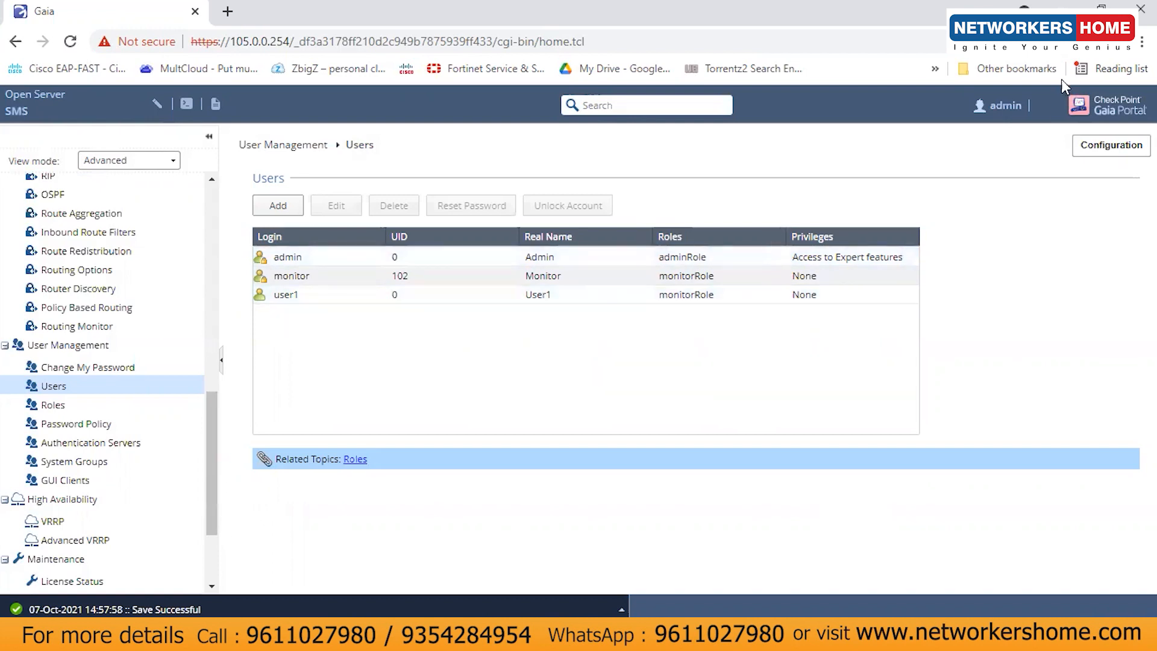
click(1041, 116)
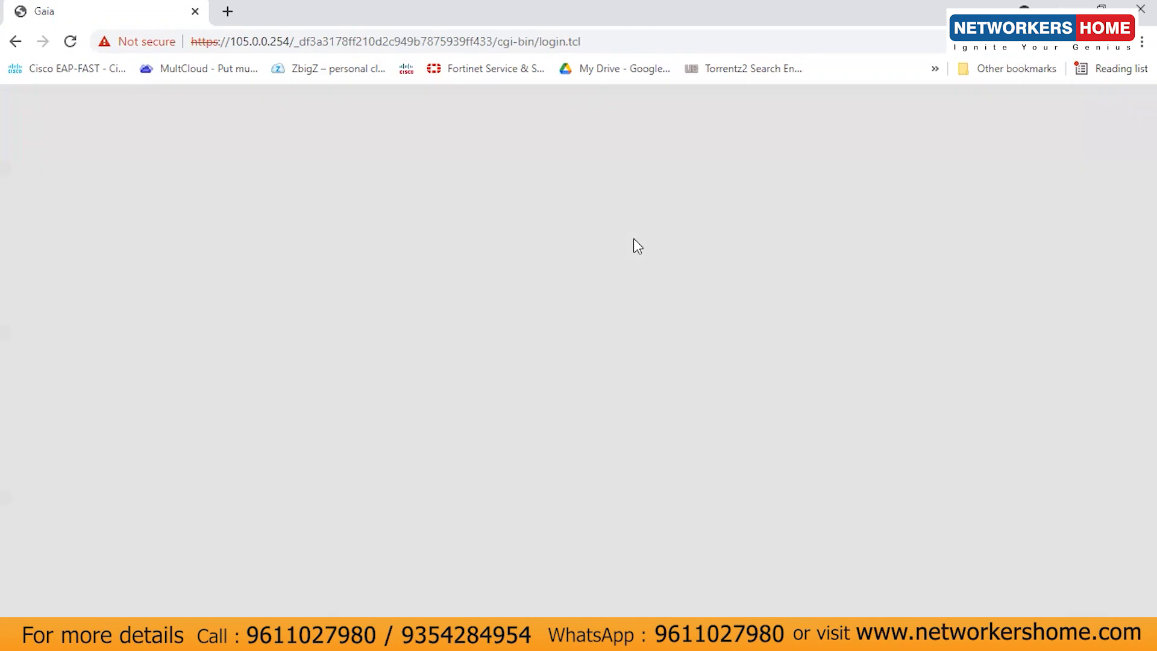
Step: Log in to the Gaia portal as user1 with its password
text(user1)
key(Tab)
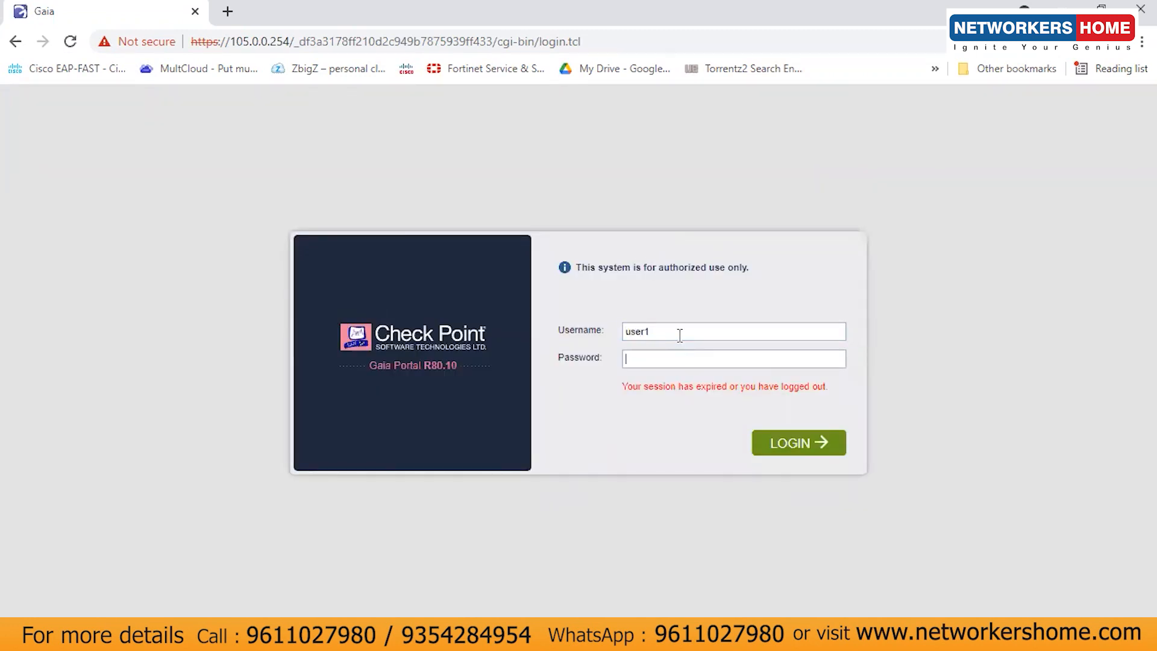
text(1234567890)
click(800, 459)
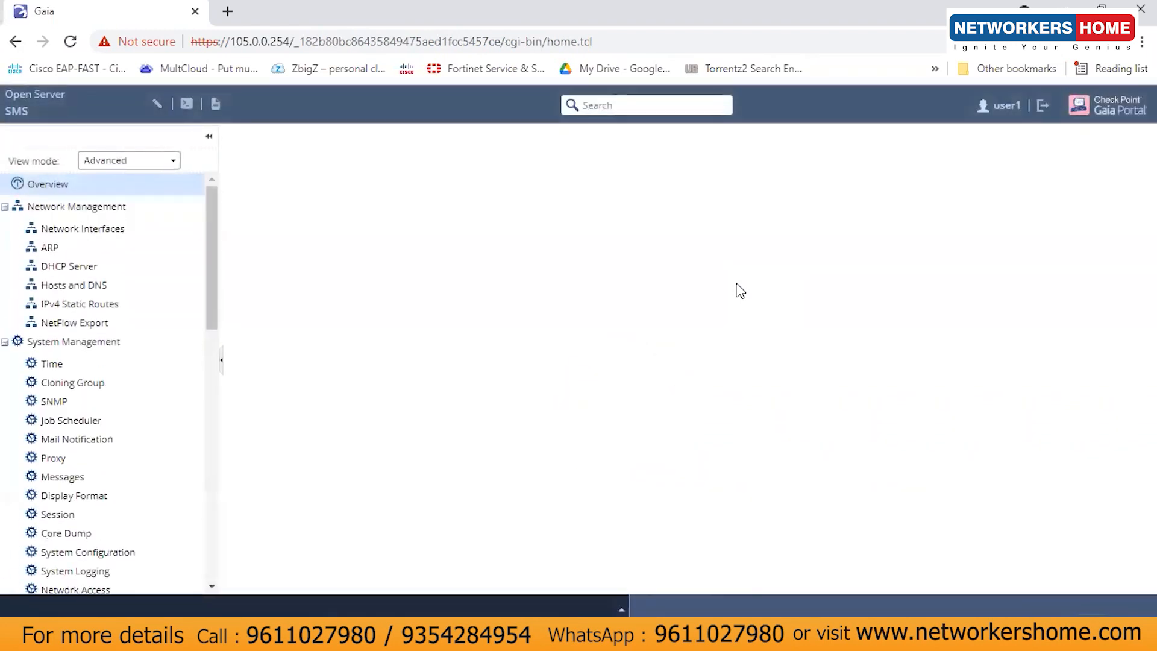
Step: As user1, check Network Interfaces and Users pages are read-only, then sign out
click(58, 230)
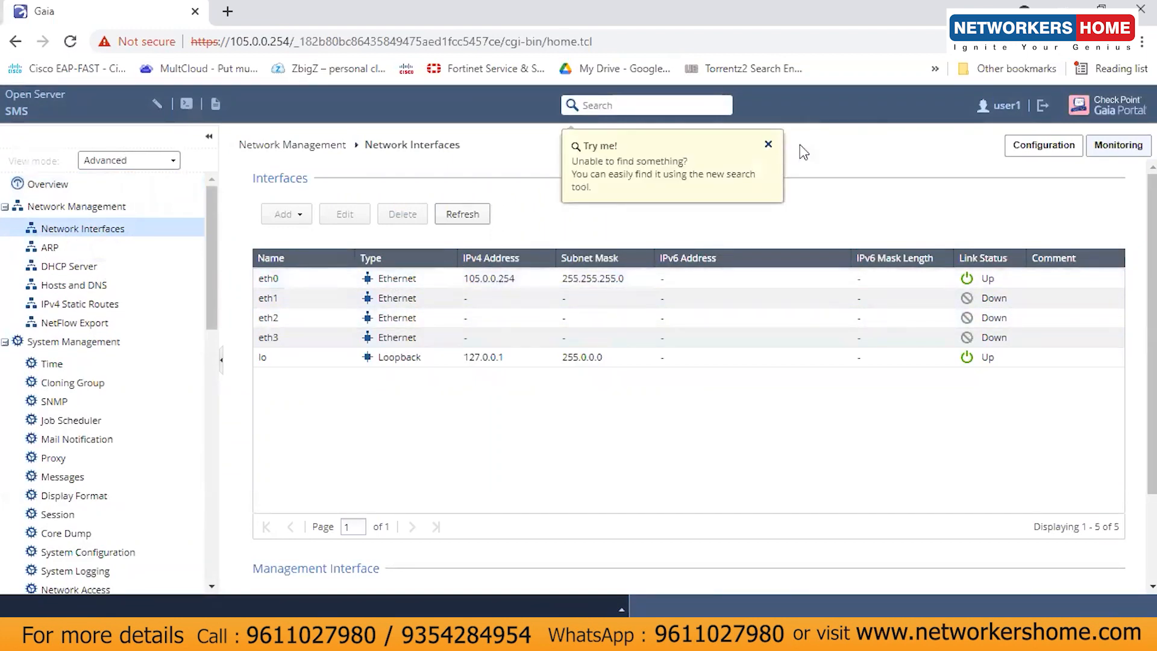
click(768, 145)
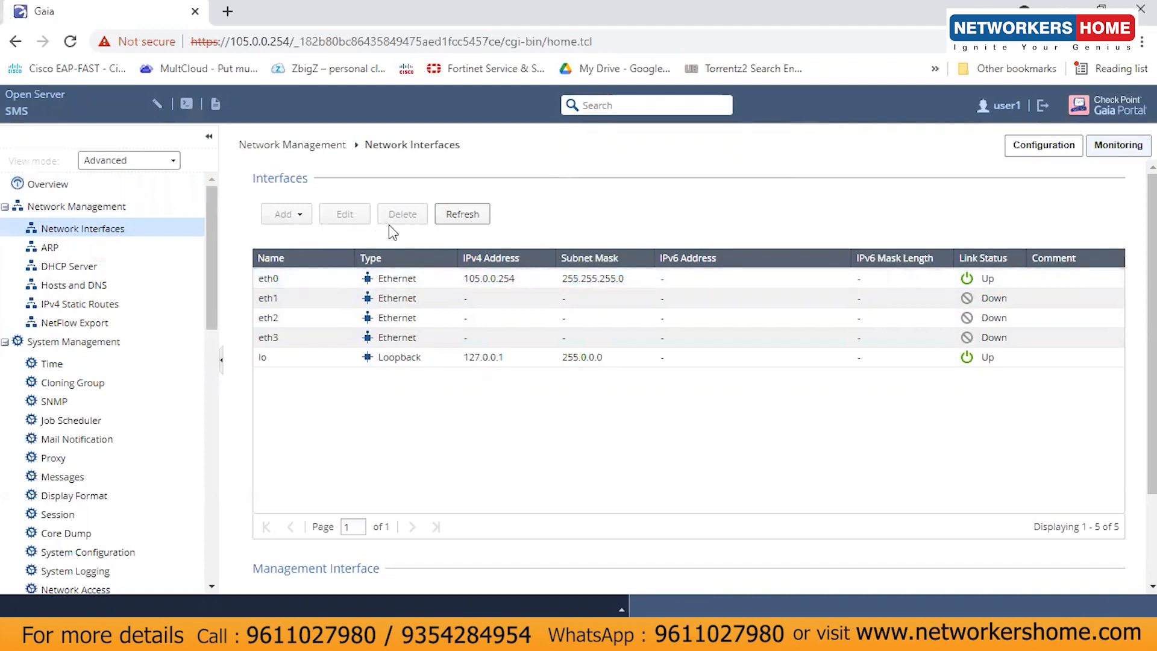
drag(208, 256, 220, 467)
click(66, 374)
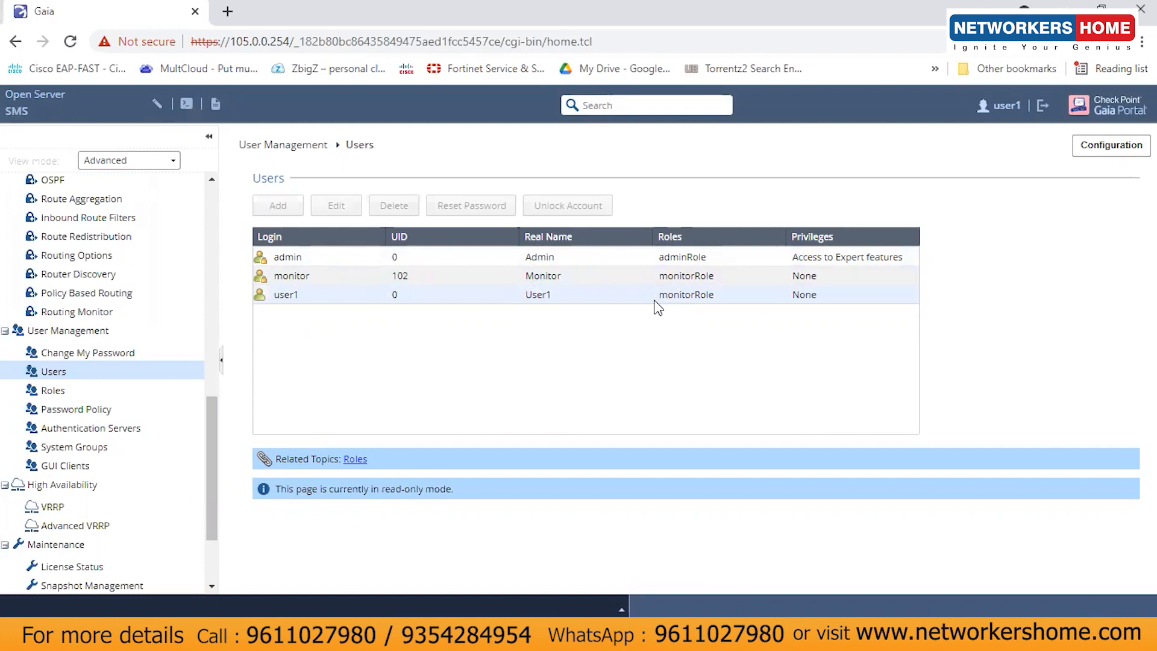
click(1043, 107)
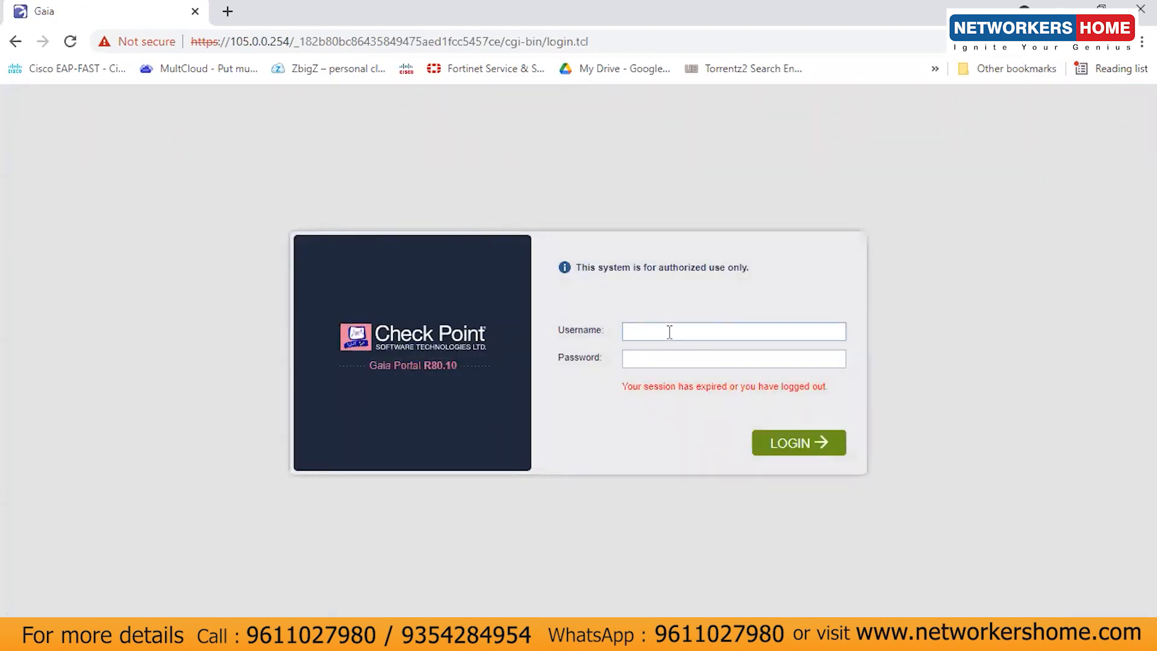
Step: Log back in as admin with the admin password to reach the Overview page
key(Tab)
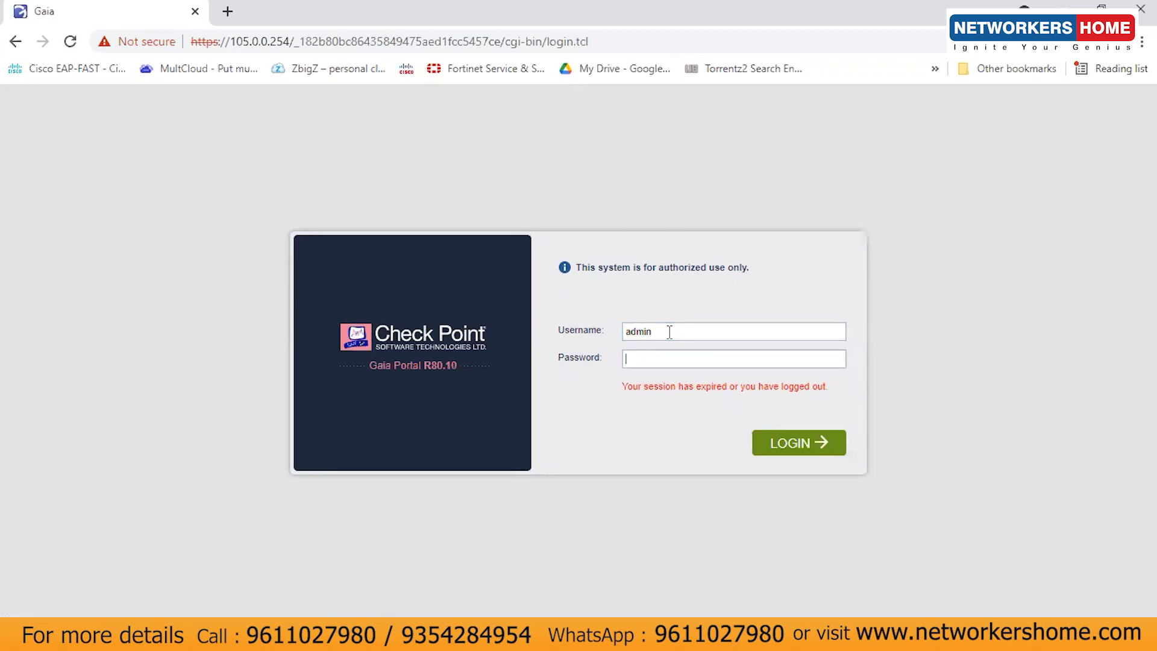
text(•••••••)
key(Return)
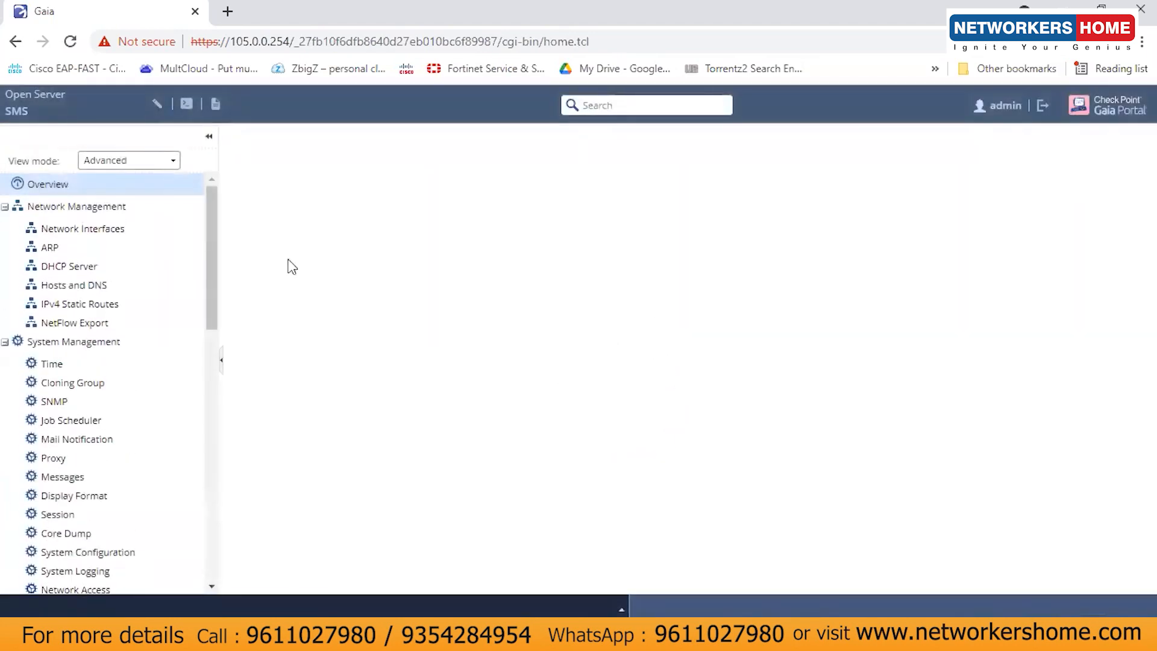
drag(211, 232, 229, 430)
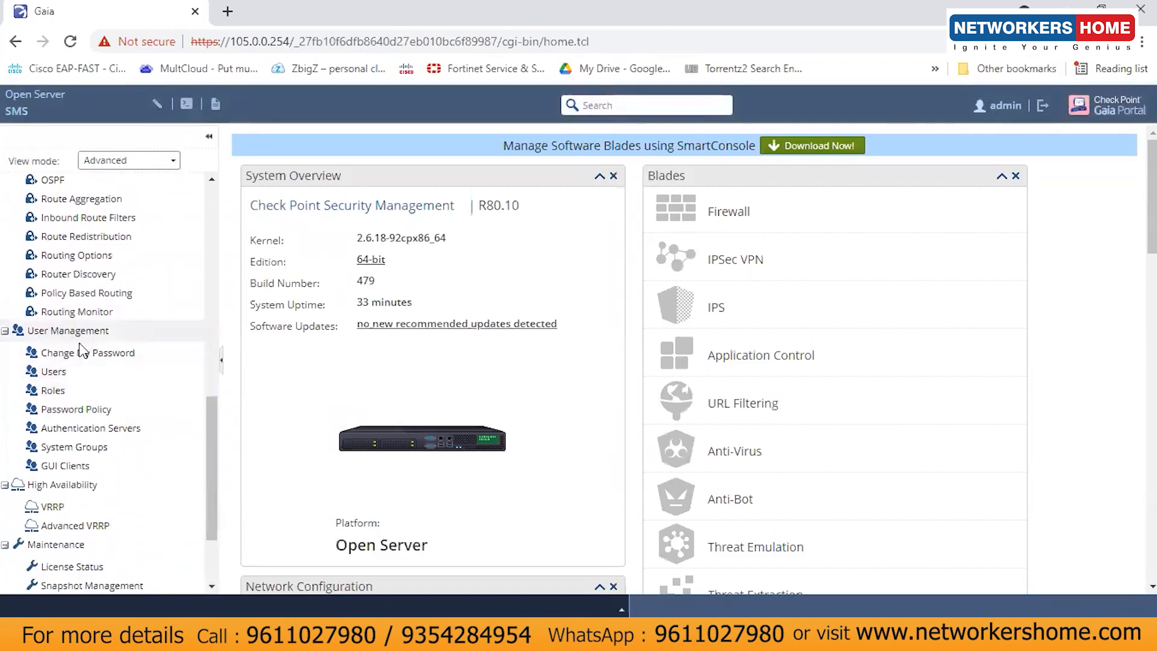
Step: Open User Management > Roles, review adminRole and monitorRole, and start adding a role
click(53, 390)
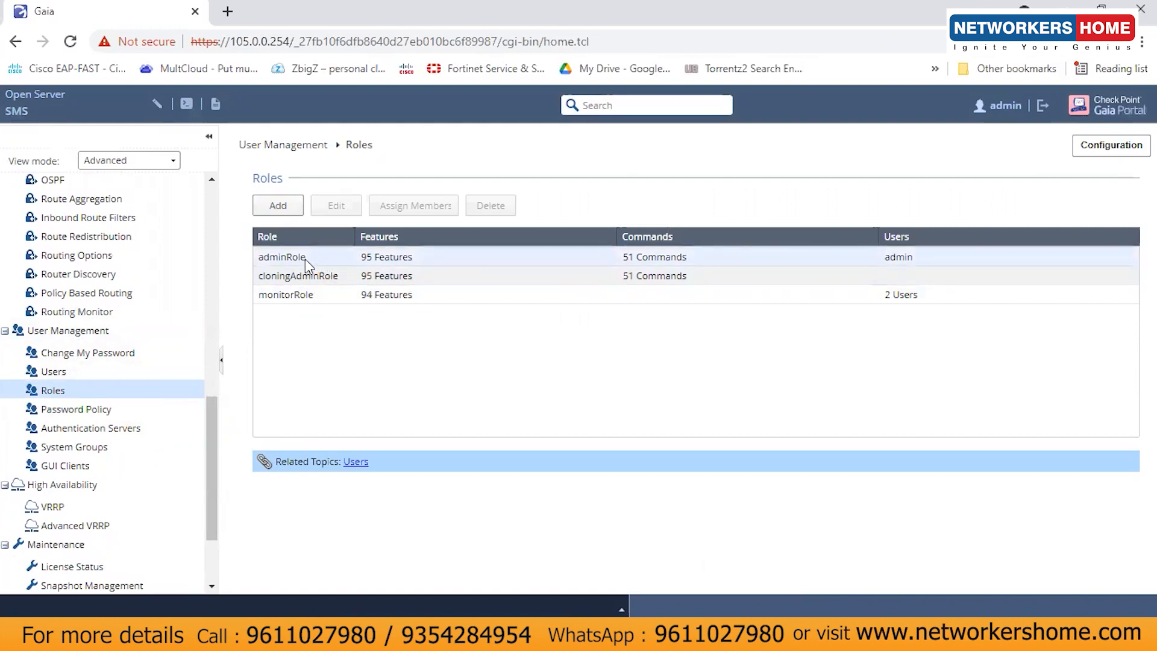
click(305, 258)
click(312, 298)
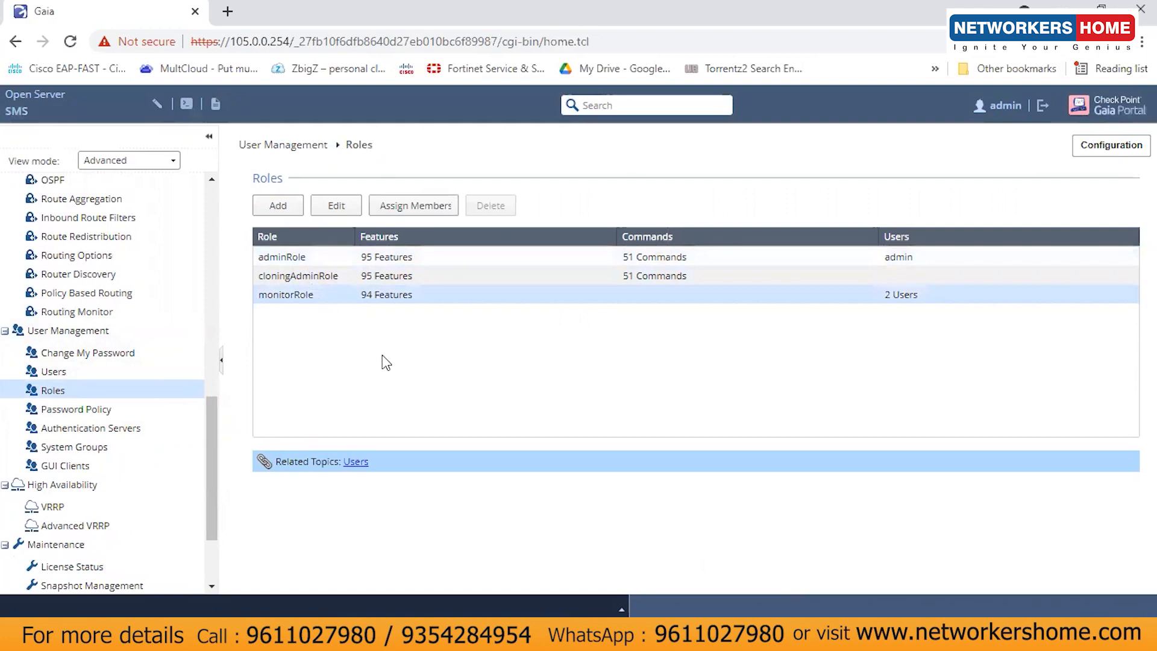
click(282, 208)
click(414, 171)
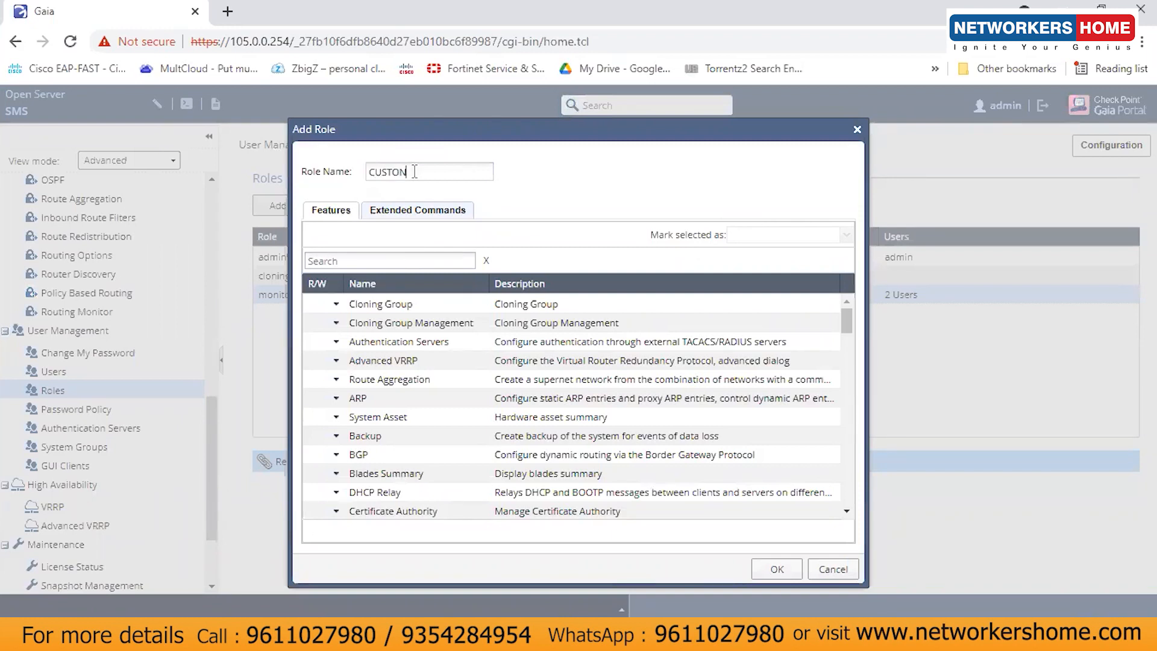
Step: Enter CUSTOM_ROLE as the role name and give the Backup feature Read Only access
text(CUSTOM_ROLE)
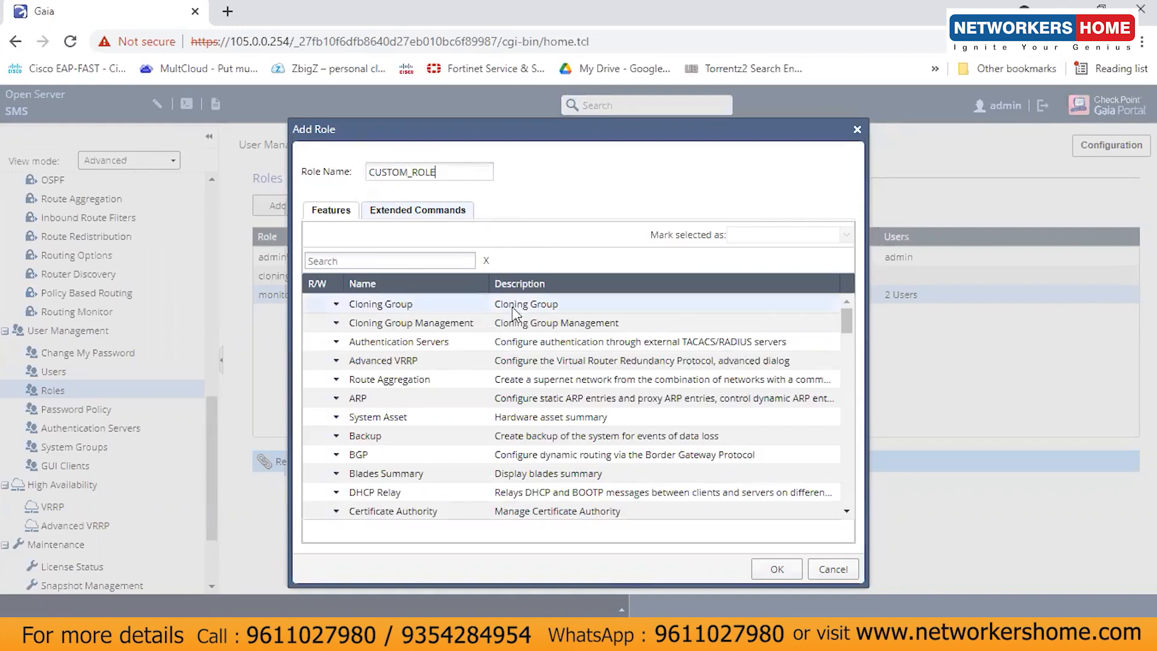
mouse_move(847, 325)
mouse_down()
mouse_move(875, 511)
mouse_move(880, 303)
mouse_up()
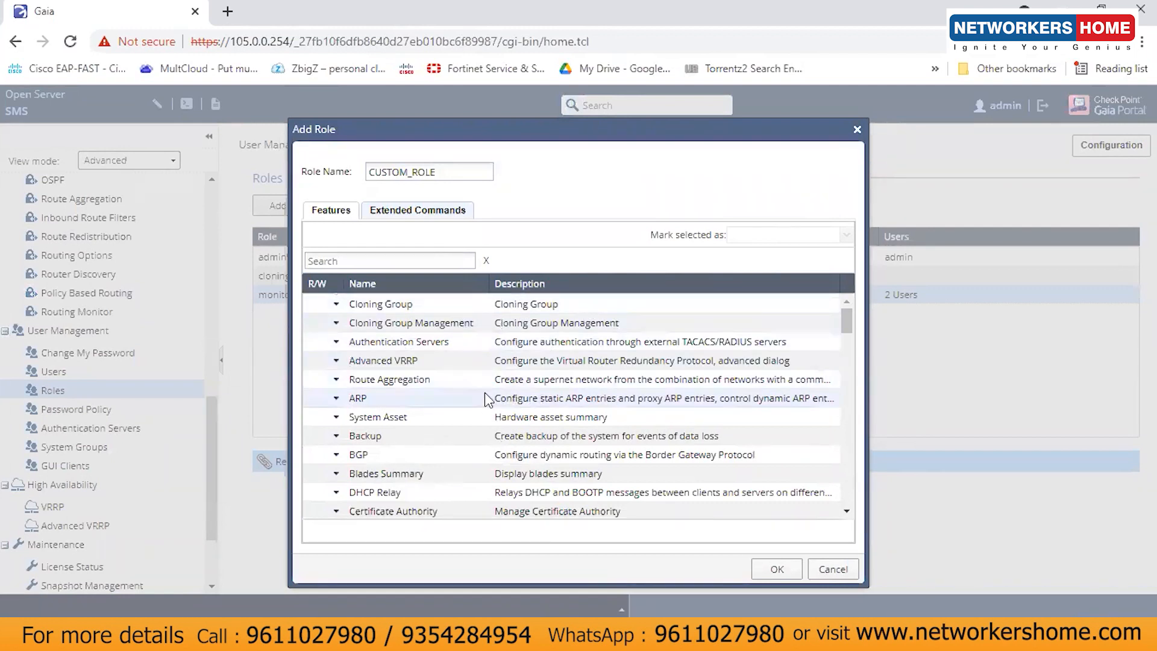
scroll(847, 329, down, 1)
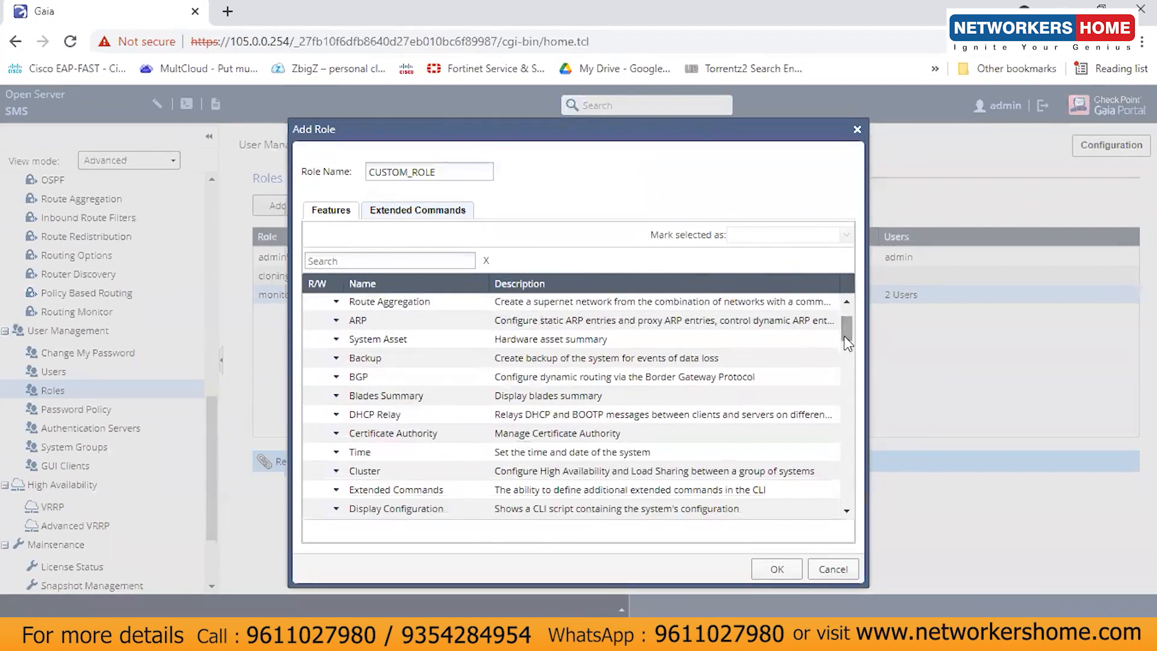
click(511, 360)
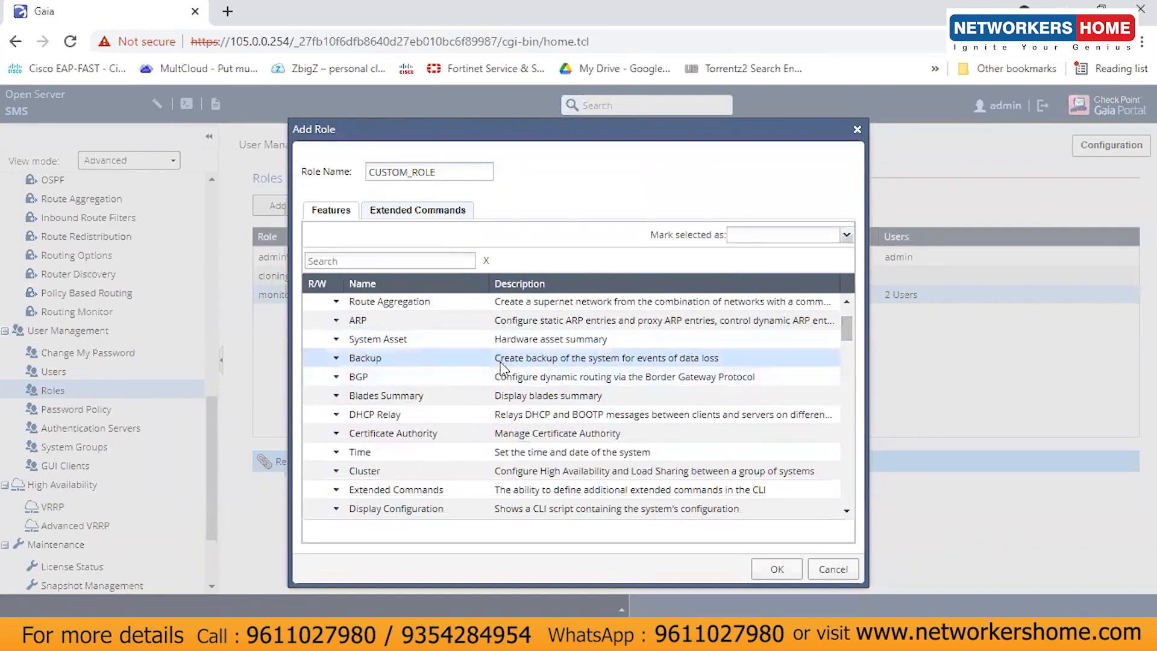
click(337, 358)
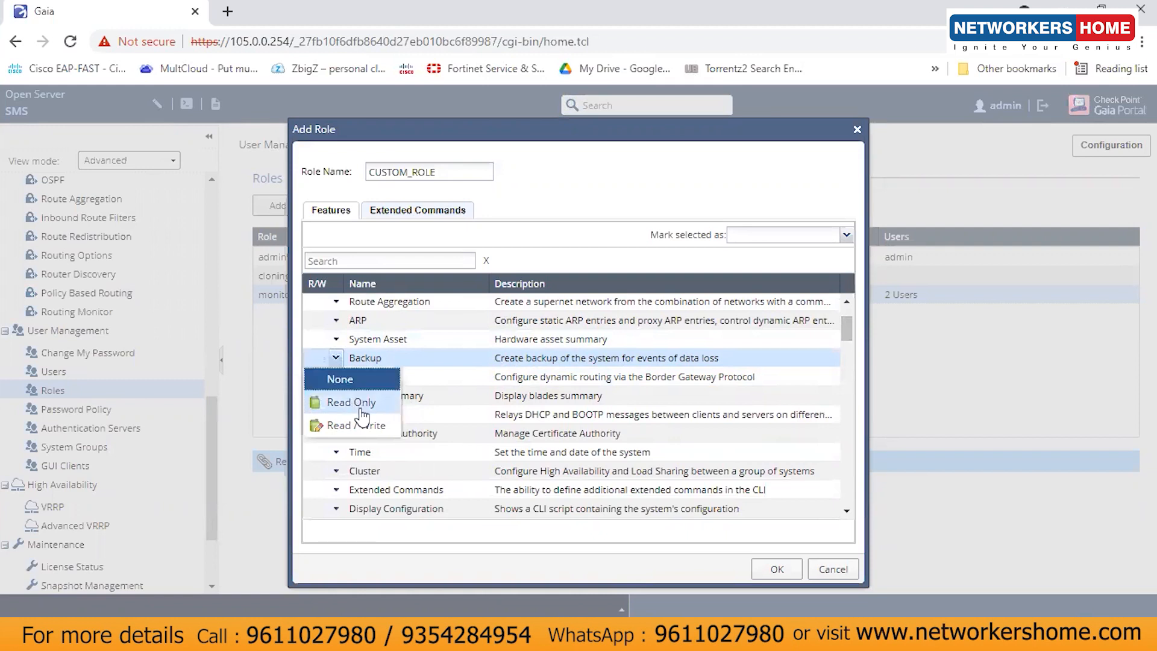
click(361, 404)
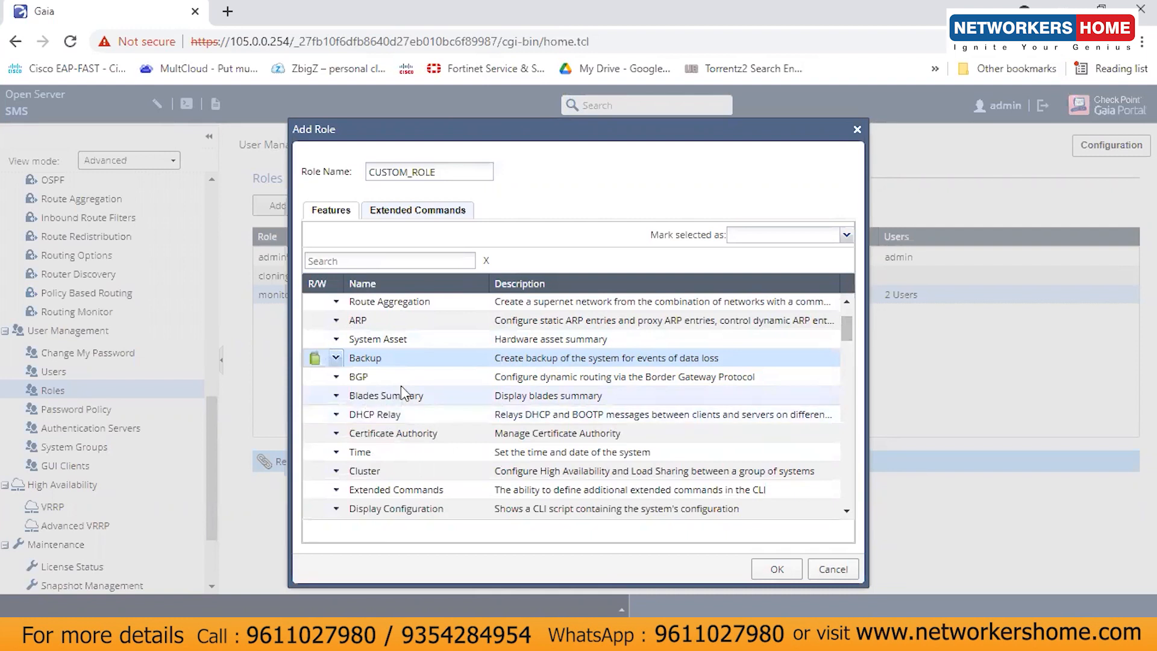
mouse_move(845, 323)
mouse_down()
mouse_move(862, 476)
mouse_move(862, 381)
mouse_move(688, 313)
mouse_up()
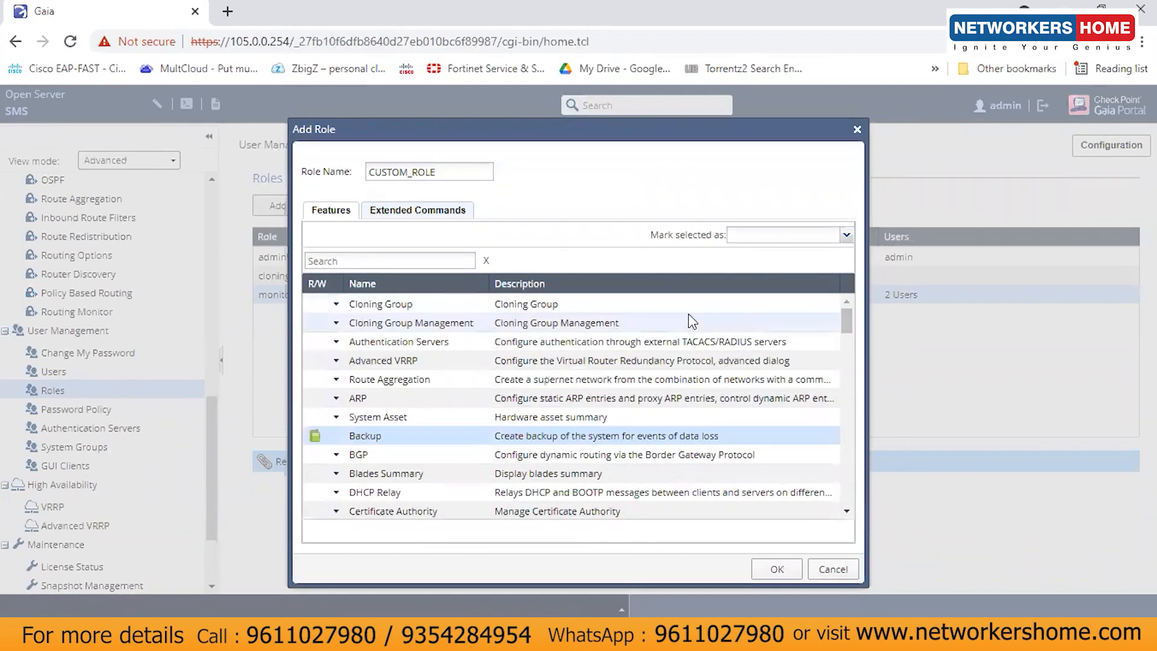
Step: Select the remaining features in the list and set them all to Read Only
key(shift+Down)
key(shift+Down)
key(shift+Down)
key(shift+Down)
key(shift+Down)
key(shift+Down)
key(shift+Down)
key(shift+Down)
key(shift+Down)
key(shift+Down)
key(shift+Down)
key(shift+Down)
key(shift+Down)
key(shift+Down)
key(shift+Down)
key(shift+Down)
key(shift+Down)
key(shift+Down)
key(shift+Down)
key(shift+Down)
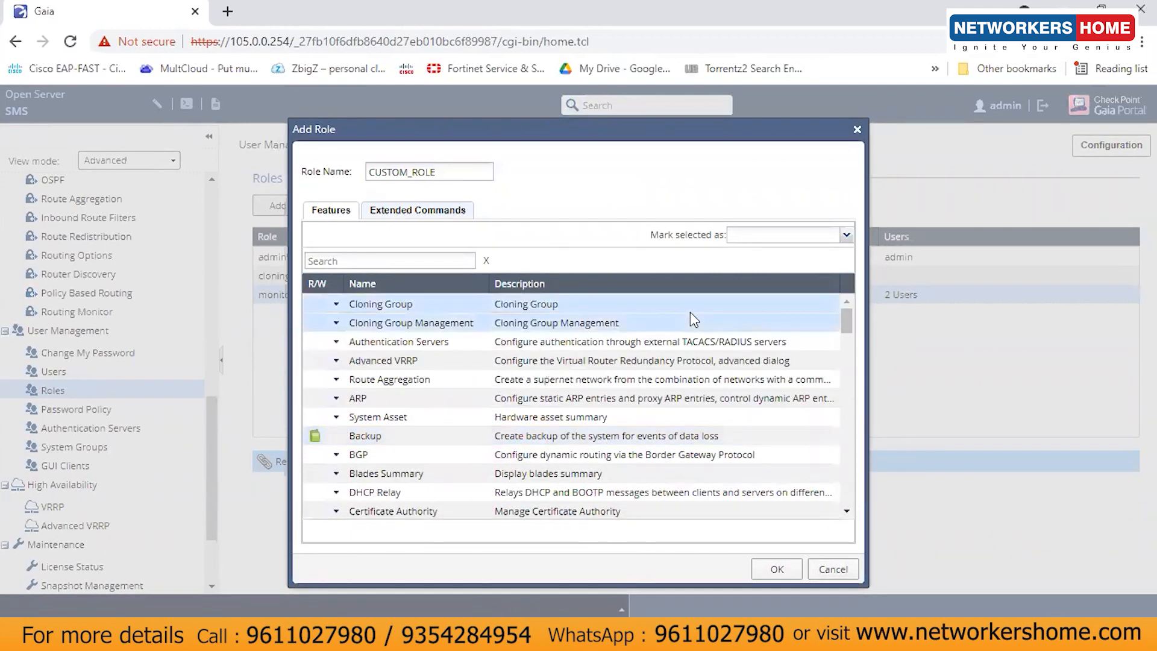
key(shift+Down)
key(shift+Down)
key(shift+Down)
key(shift+Down)
key(shift+Down)
key(shift+Down)
key(shift+Down)
key(shift+Down)
key(shift+Down)
key(shift+Down)
key(shift+Down)
key(shift+Down)
key(shift+Down)
key(shift+Down)
key(shift+Down)
key(shift+Down)
key(shift+Down)
key(shift+Down)
key(shift+Down)
key(shift+Down)
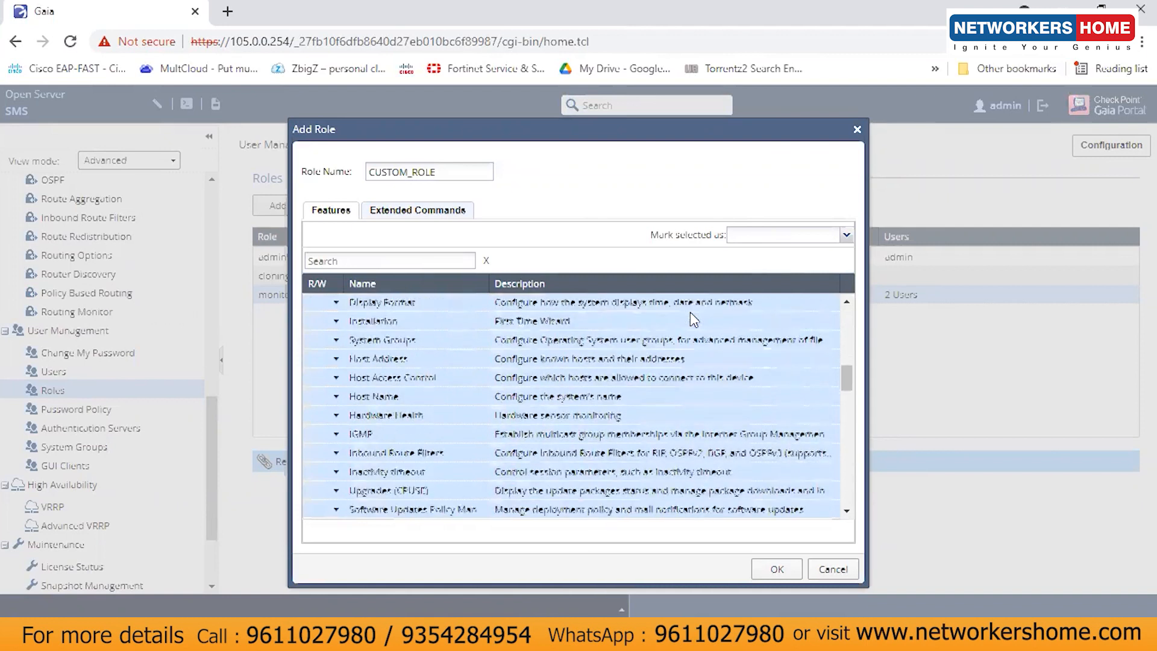
key(shift+Down)
key(shift+Down)
key(shift+Down)
key(shift+Down)
key(shift+Down)
key(shift+Down)
key(shift+Down)
key(shift+Down)
key(shift+Down)
key(shift+Down)
key(shift+Down)
key(shift+Down)
key(shift+Down)
key(shift+Down)
key(shift+Down)
key(shift+Down)
key(shift+Down)
key(shift+Down)
key(shift+Down)
key(shift+Down)
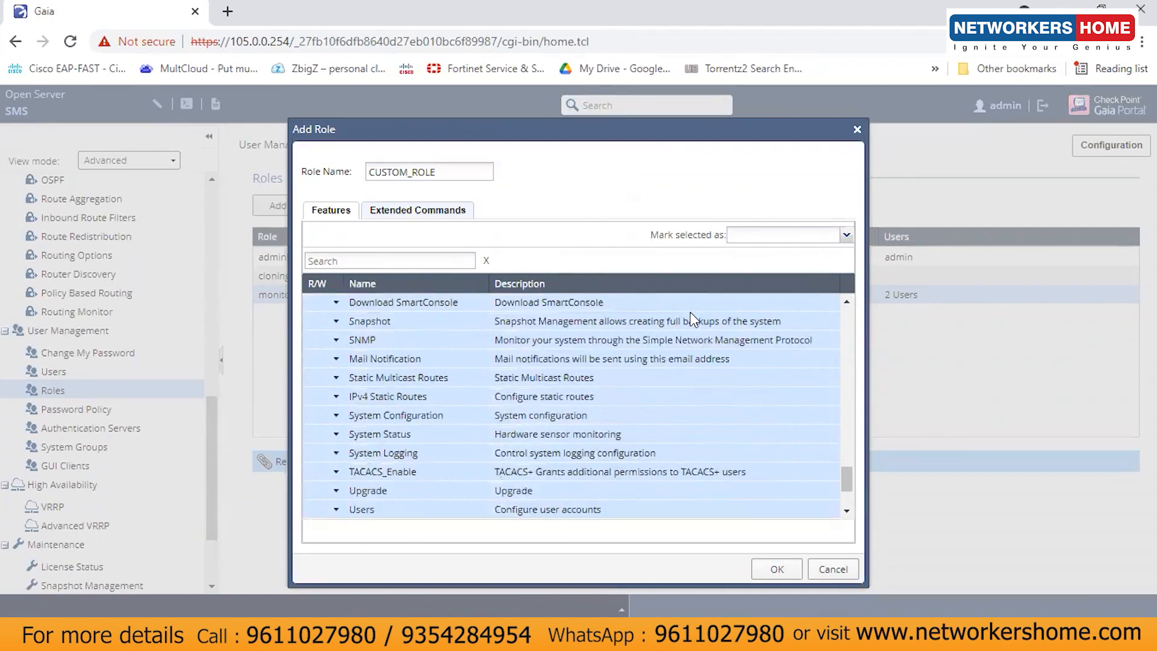
click(847, 235)
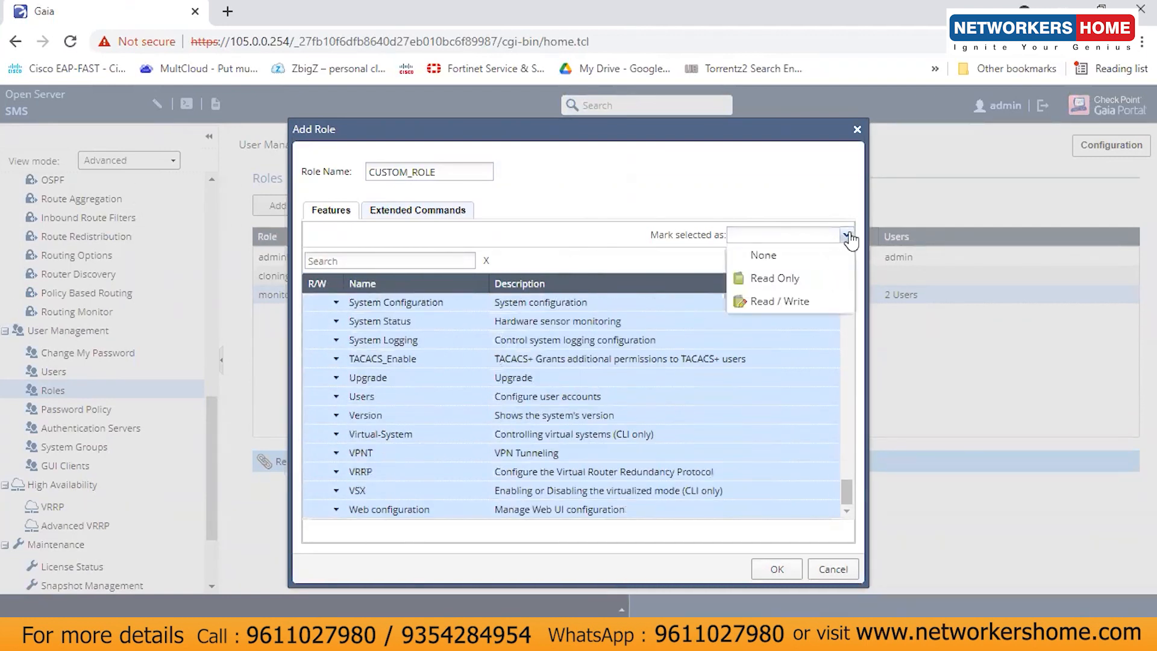
click(789, 282)
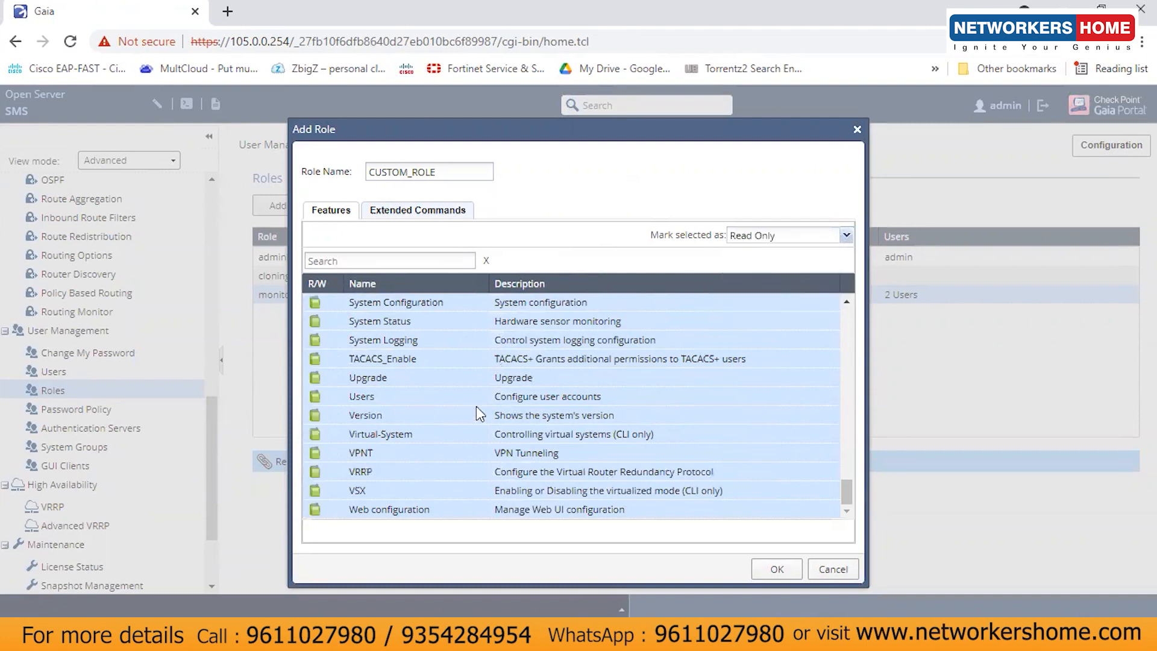
Step: Give Cloning Group no access and Cloning Group Management Read/Write access
drag(849, 492, 850, 312)
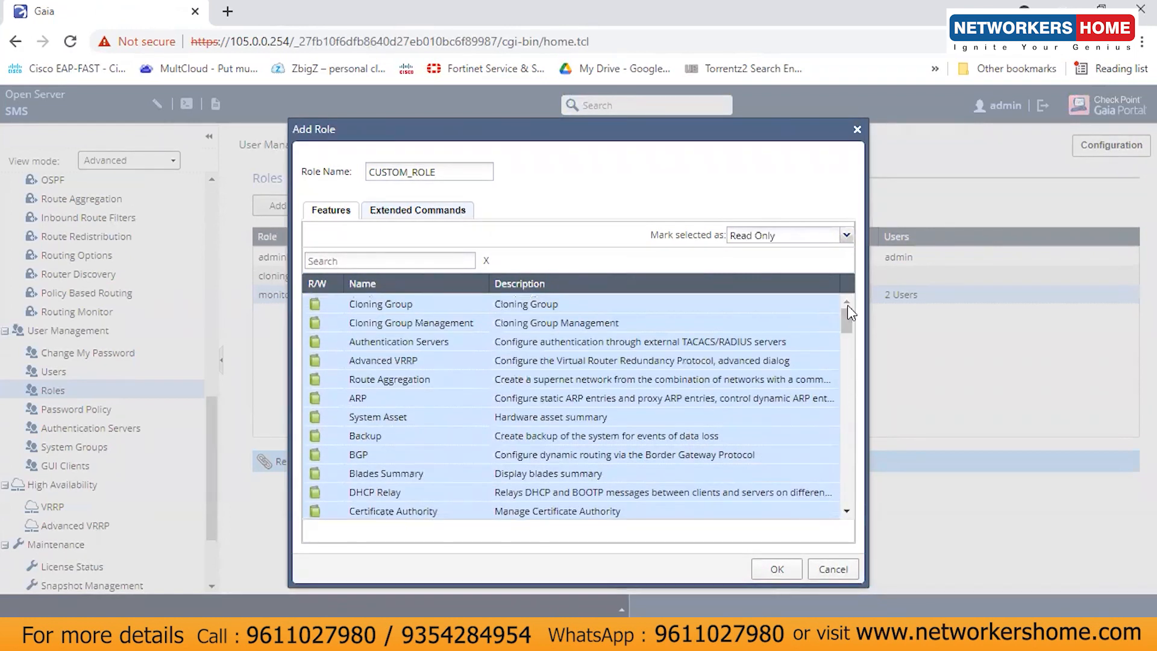
click(337, 305)
click(337, 306)
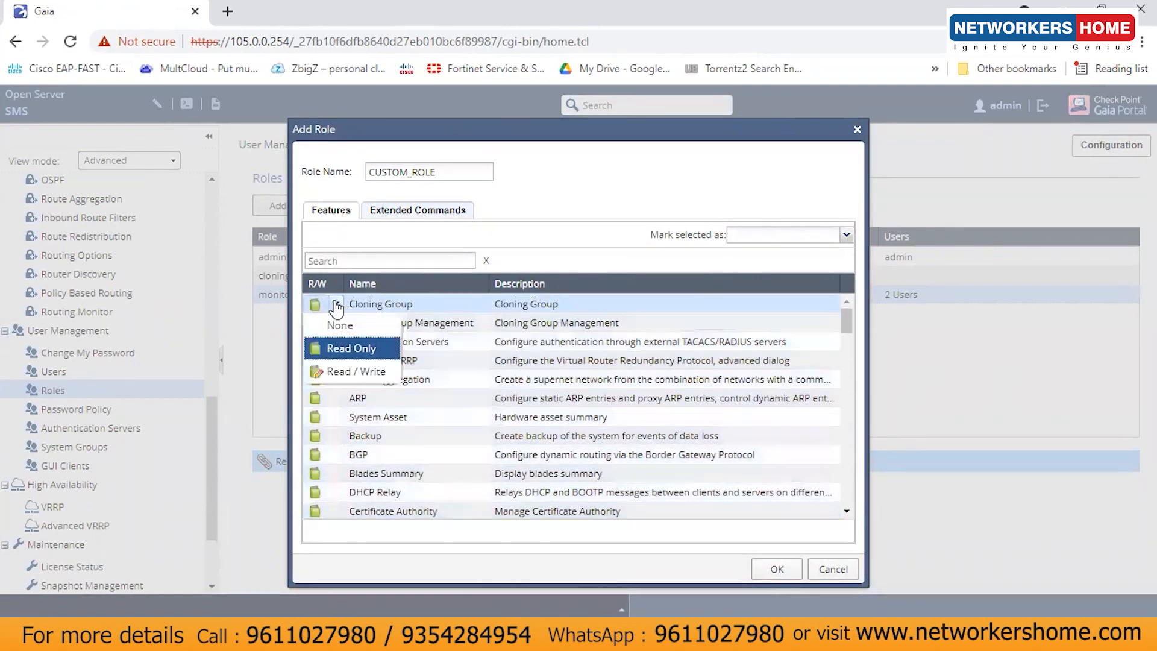
click(341, 325)
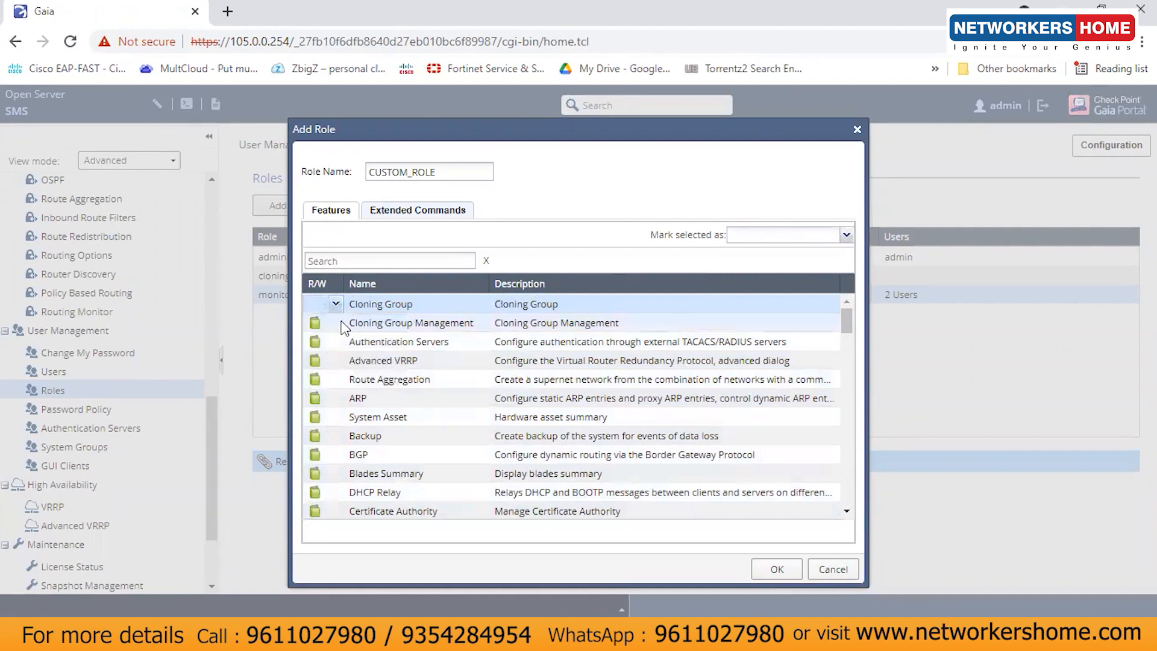
click(337, 324)
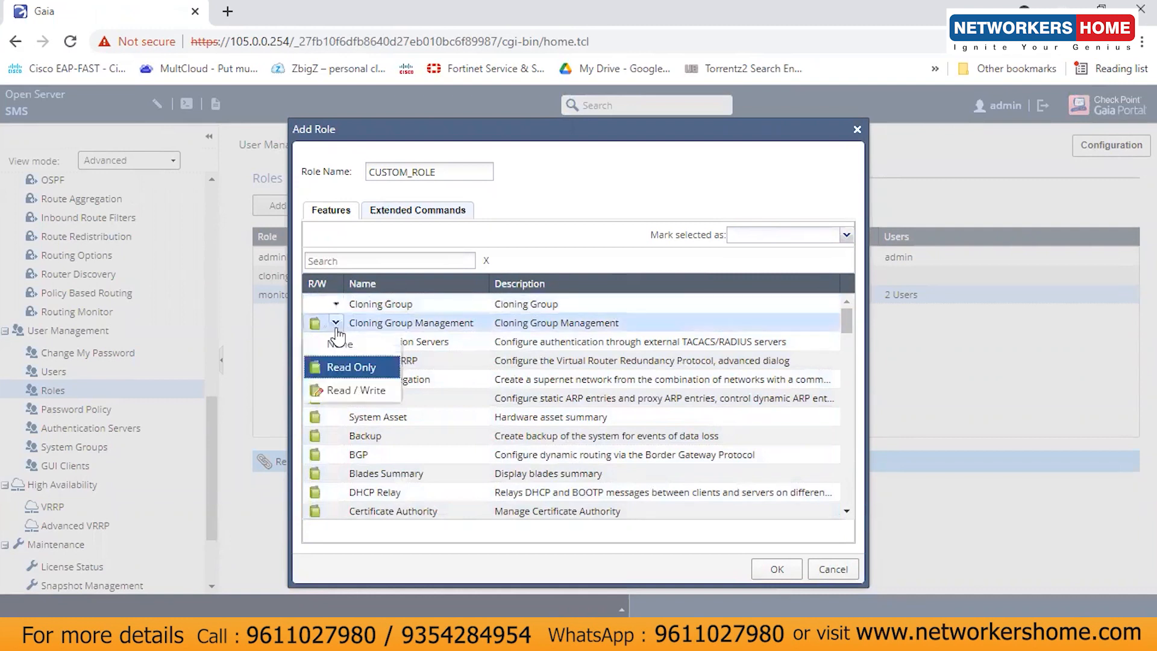
click(357, 391)
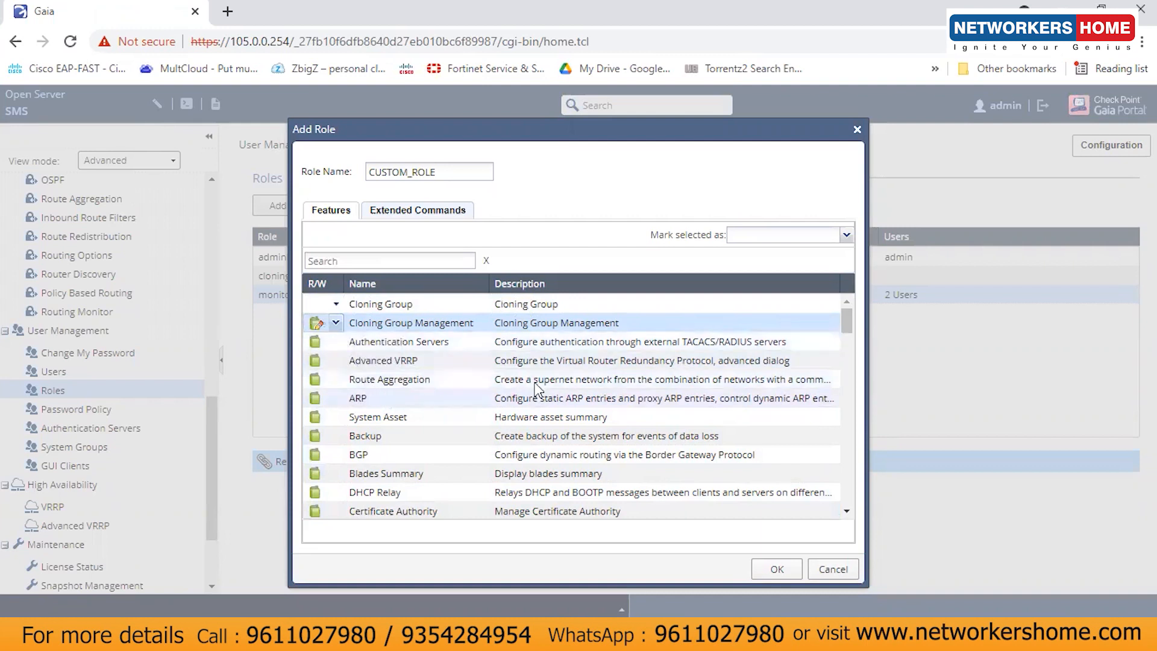
mouse_move(847, 323)
mouse_down()
mouse_move(868, 480)
mouse_move(857, 291)
mouse_up()
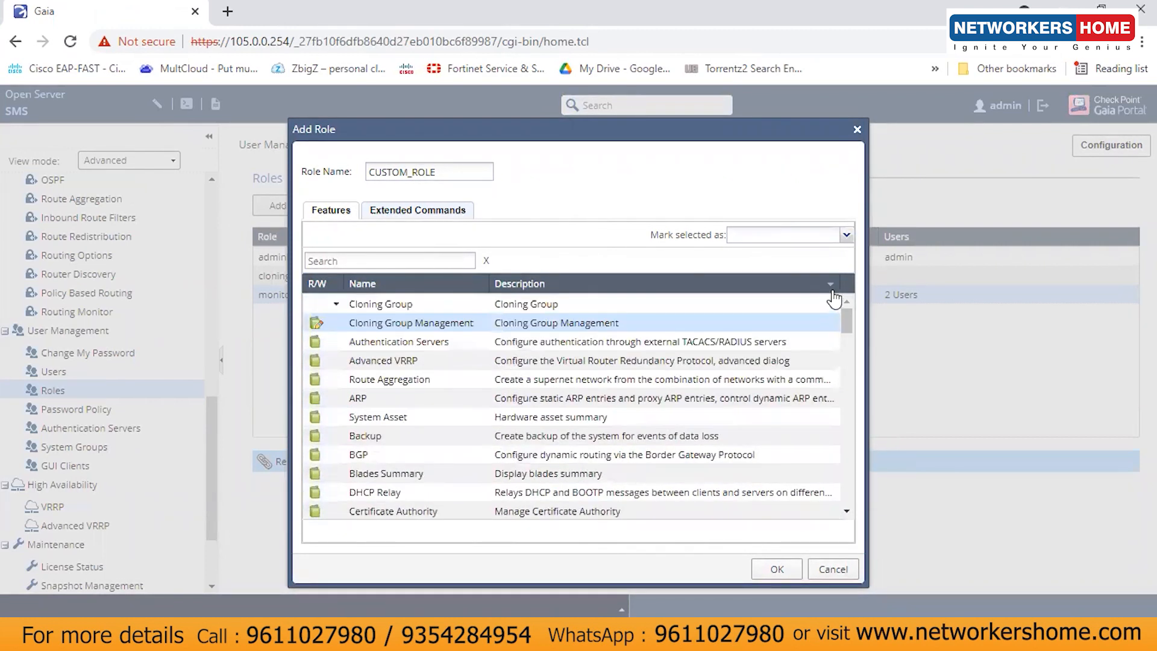
click(444, 218)
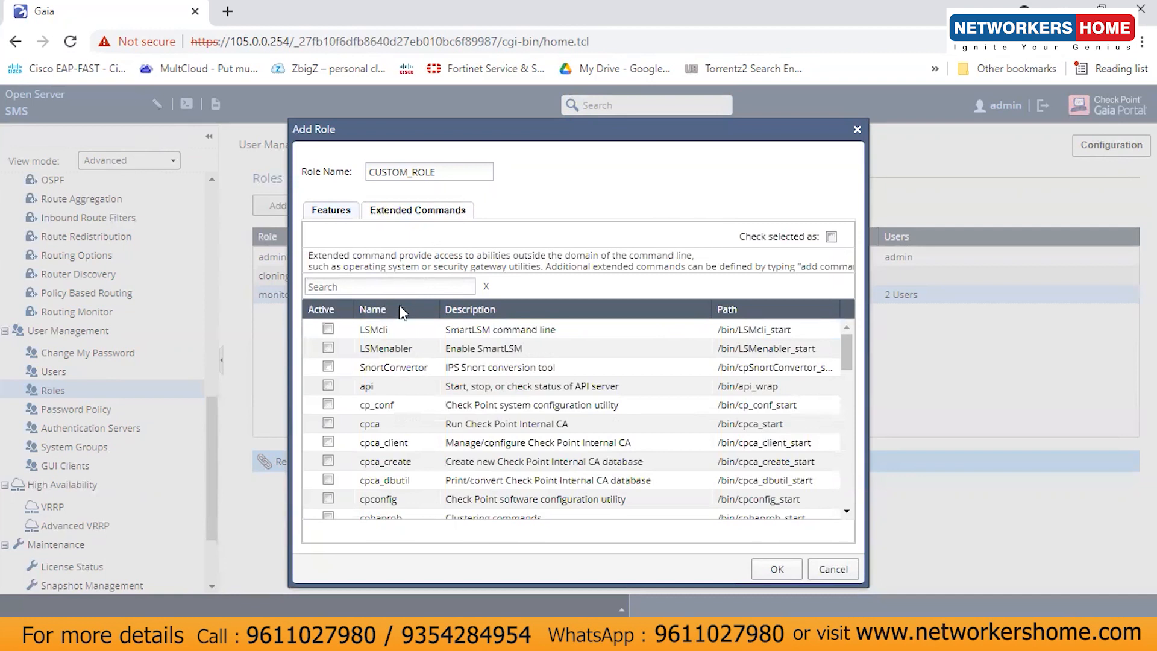
Step: Search extended commands for 'pin', allow ping, and save CUSTOM_ROLE
click(403, 289)
text(pin)
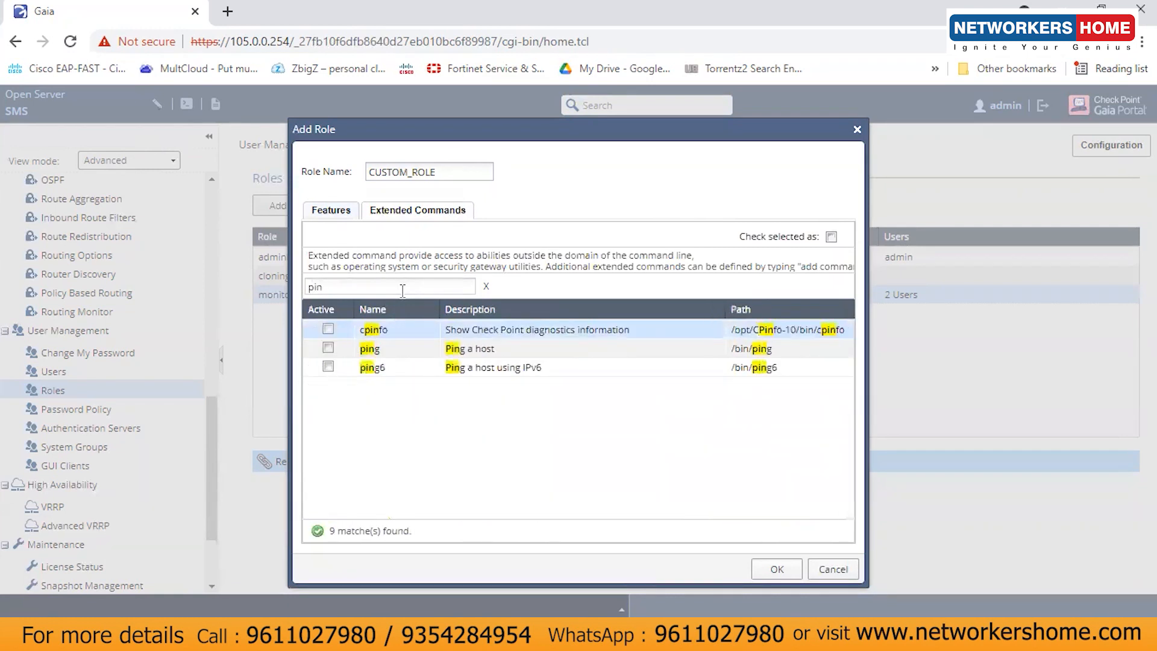
click(328, 347)
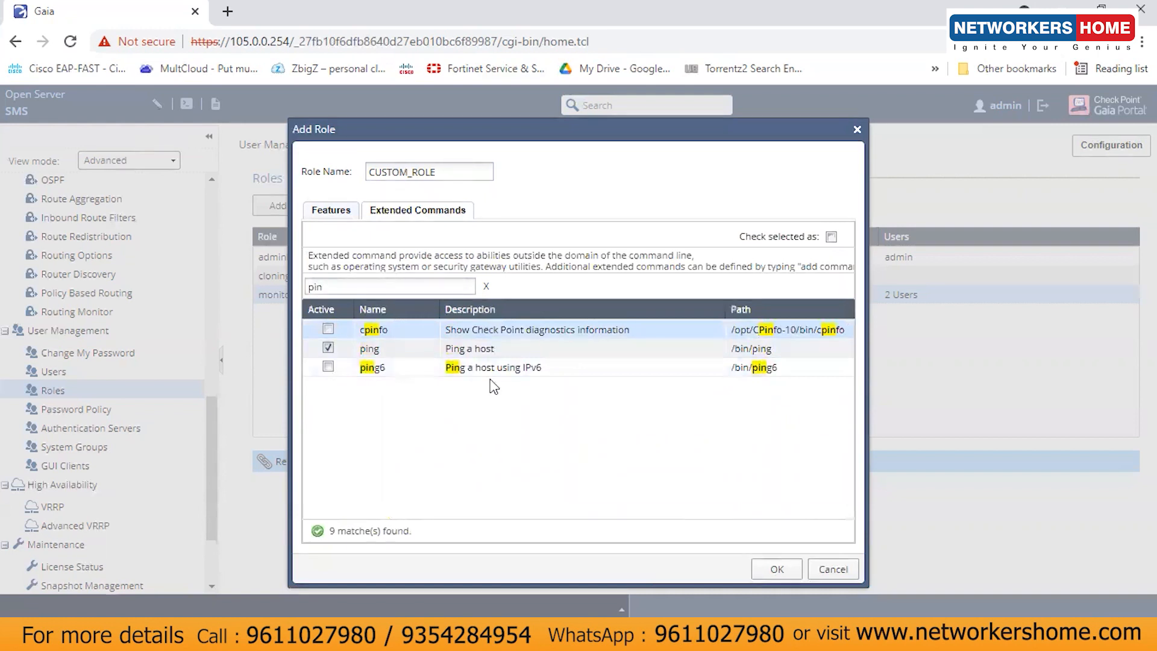
click(775, 570)
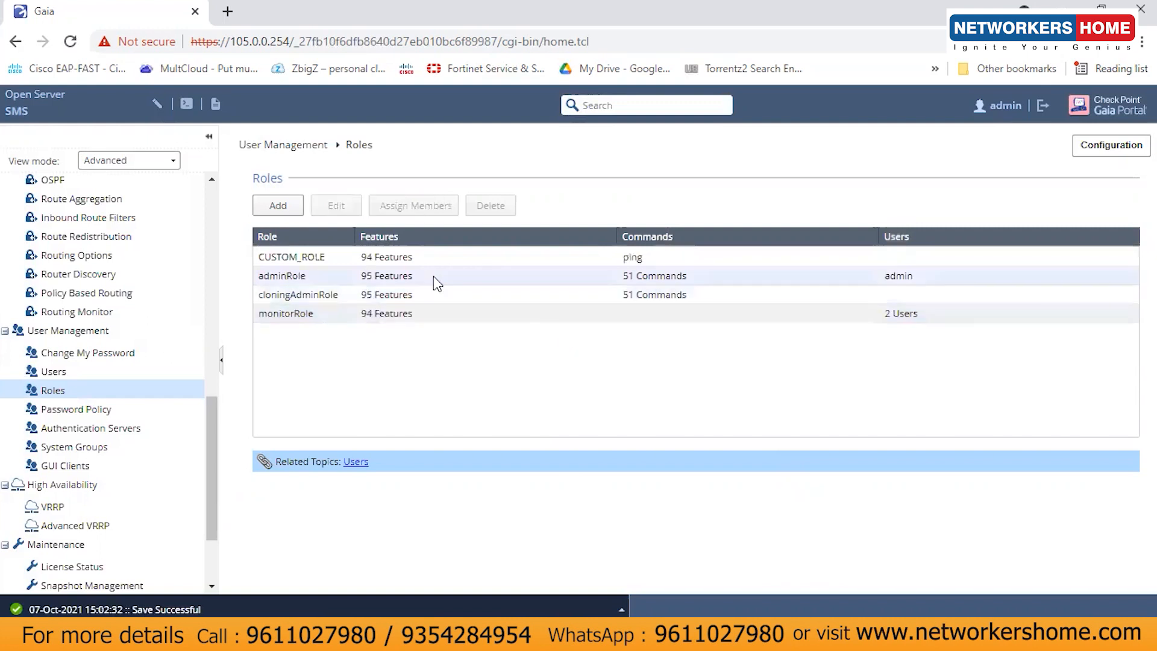
Step: Select CUSTOM_ROLE in the Roles list, then go to the Users page
click(313, 259)
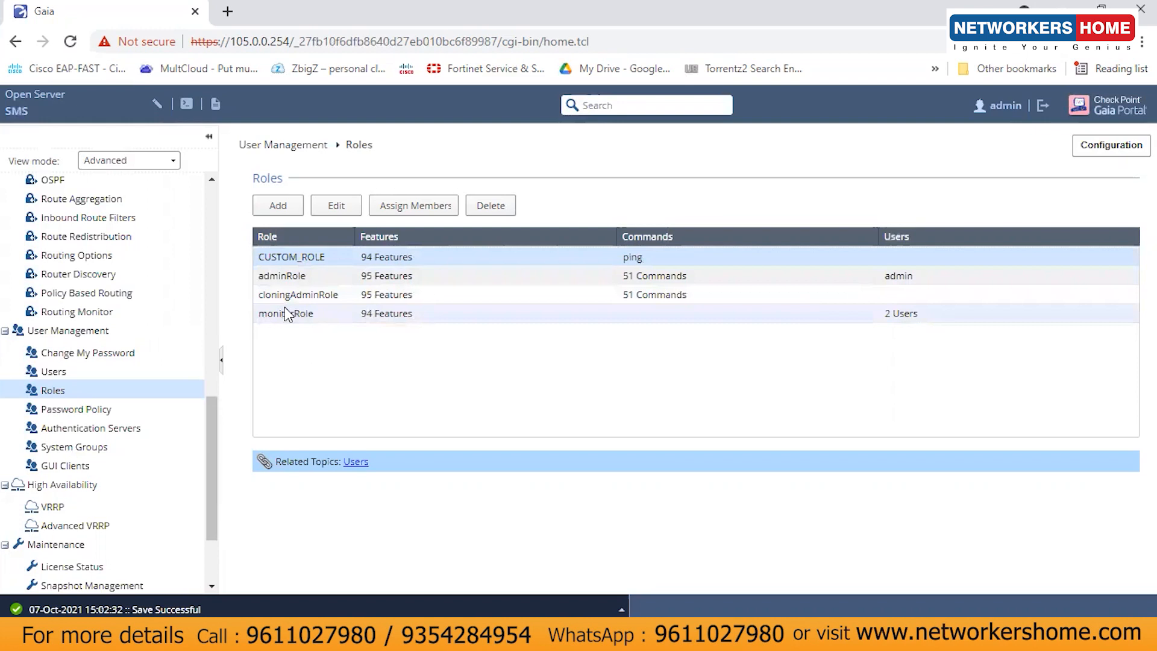
click(60, 373)
Step: Replace user1's monitorRole with CUSTOM_ROLE, save, and sign out of the admin session
click(380, 296)
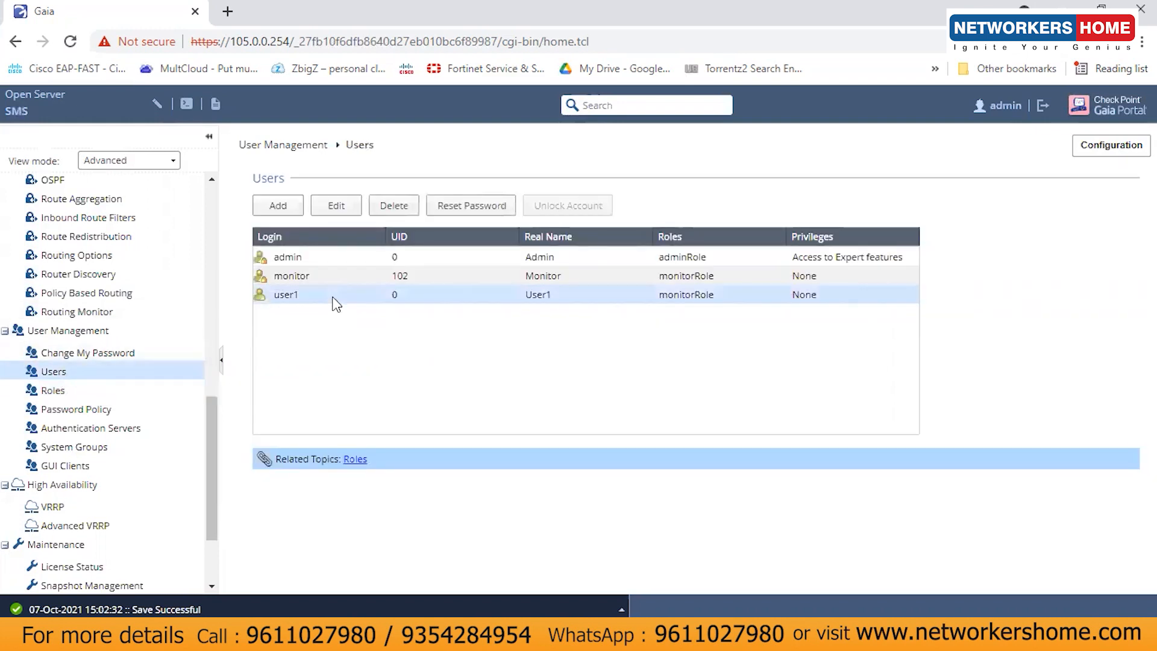
click(342, 211)
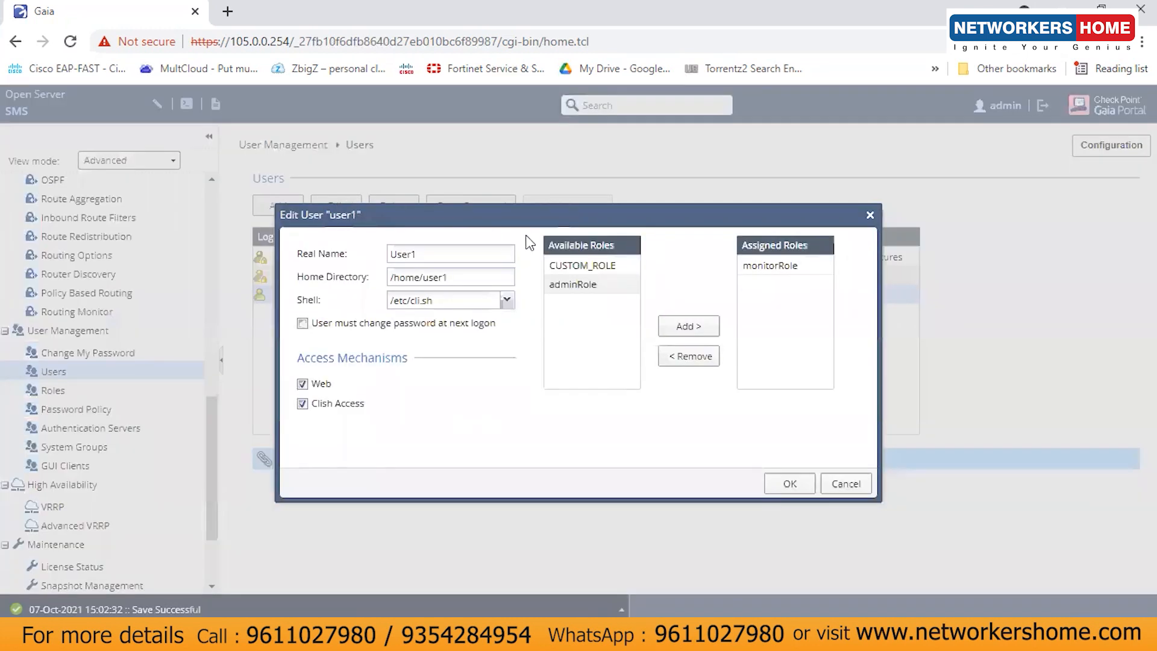
click(784, 268)
click(690, 357)
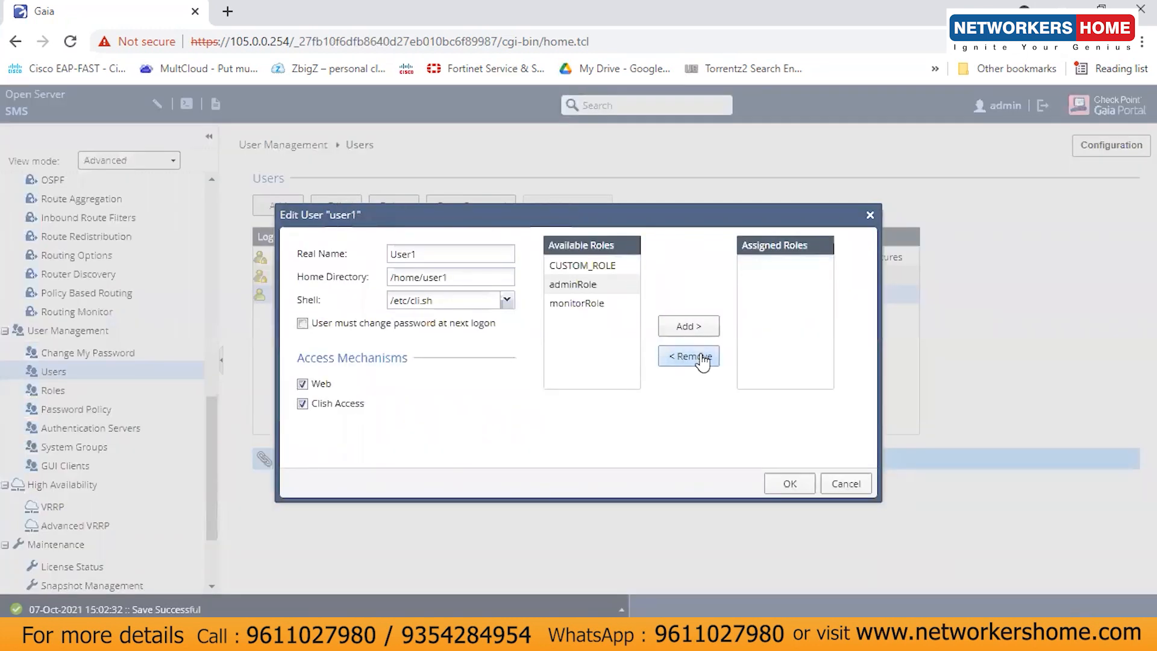
click(601, 268)
click(689, 327)
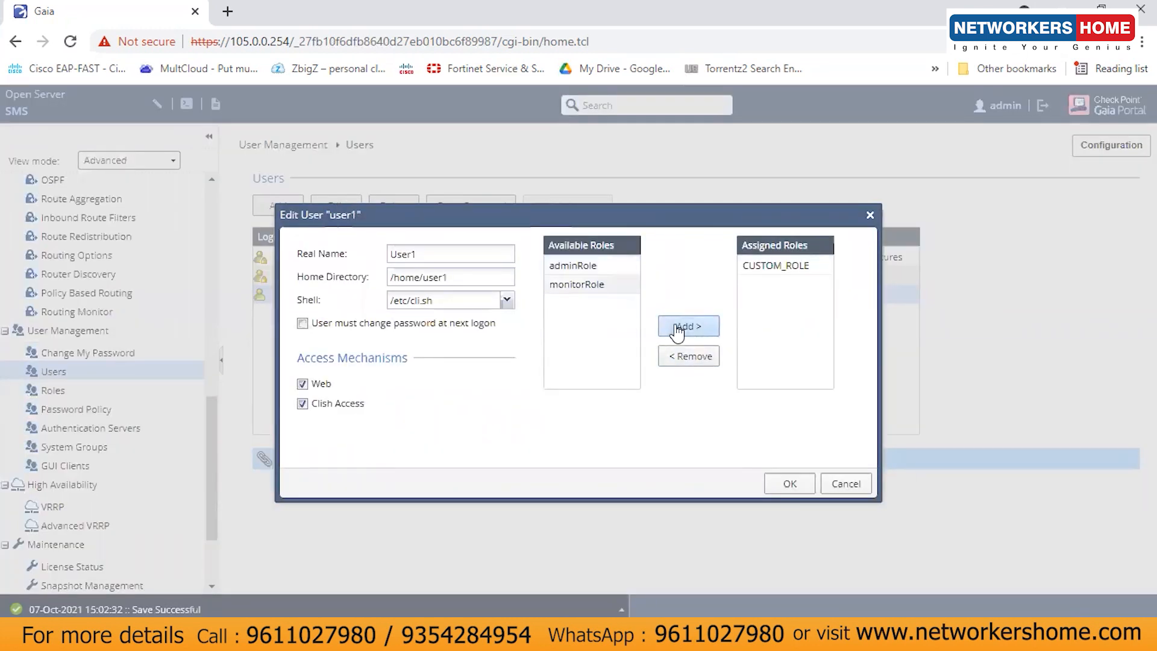
click(789, 483)
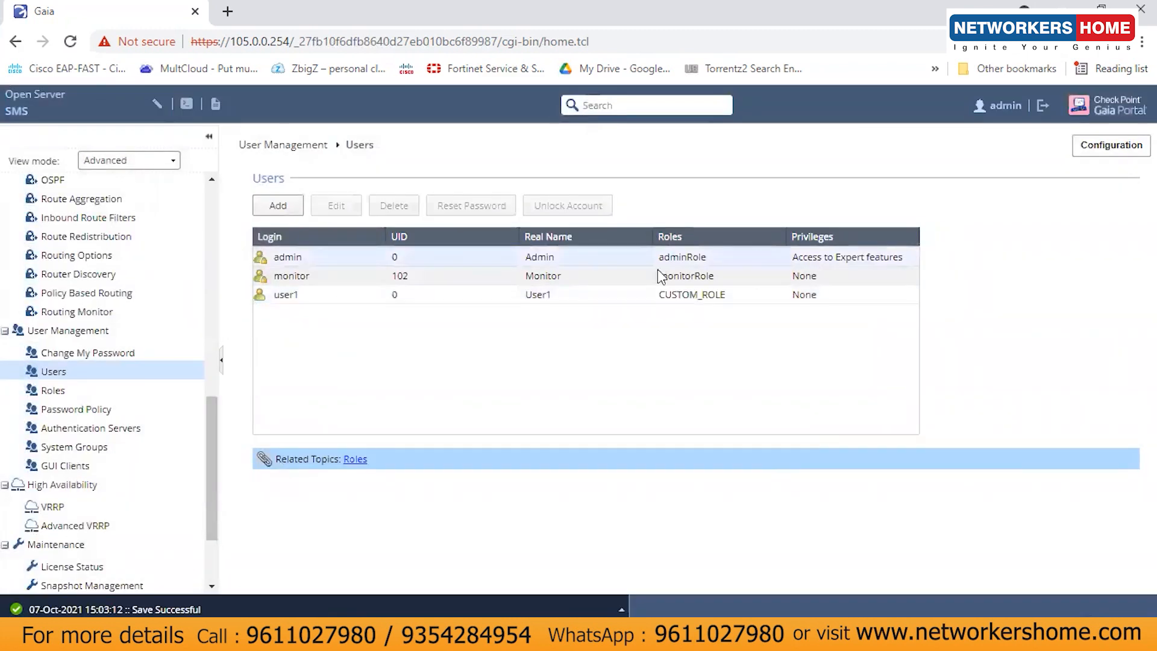
click(1042, 106)
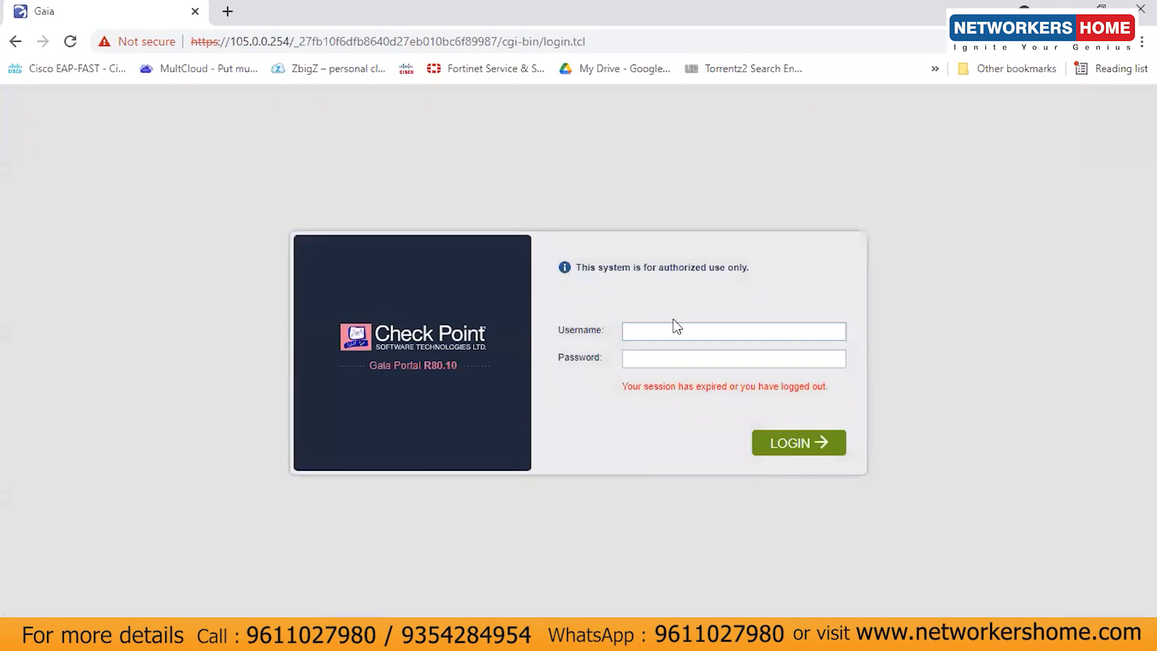
Step: Log in to the portal as user1 with its username and password
text(user1)
key(Tab)
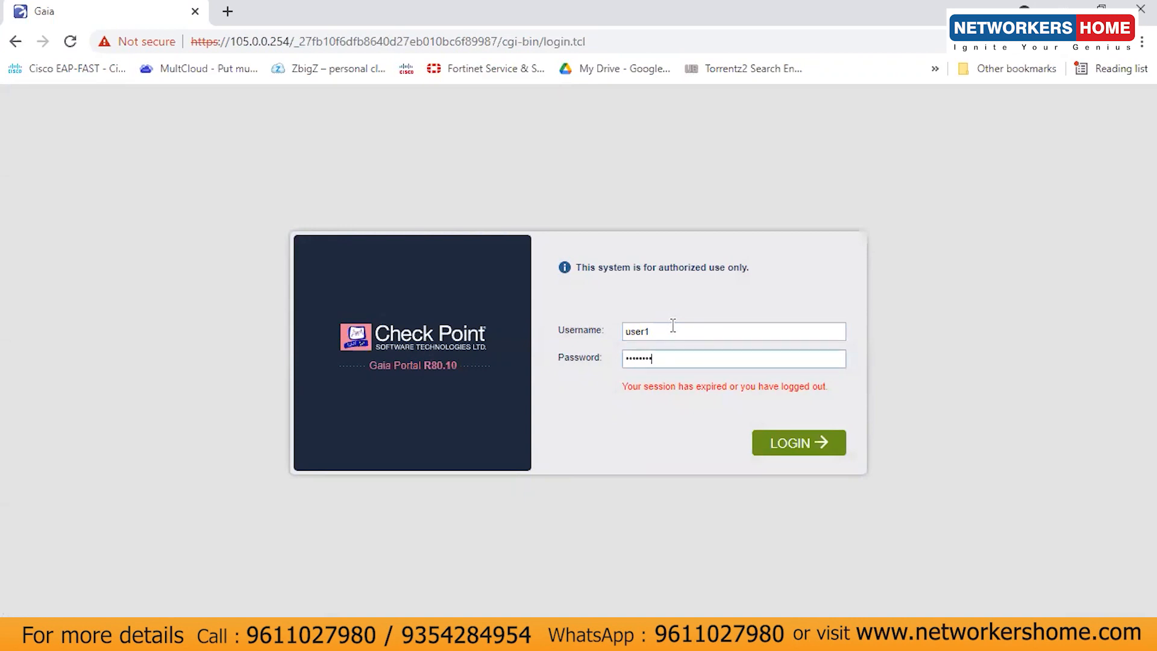
click(793, 443)
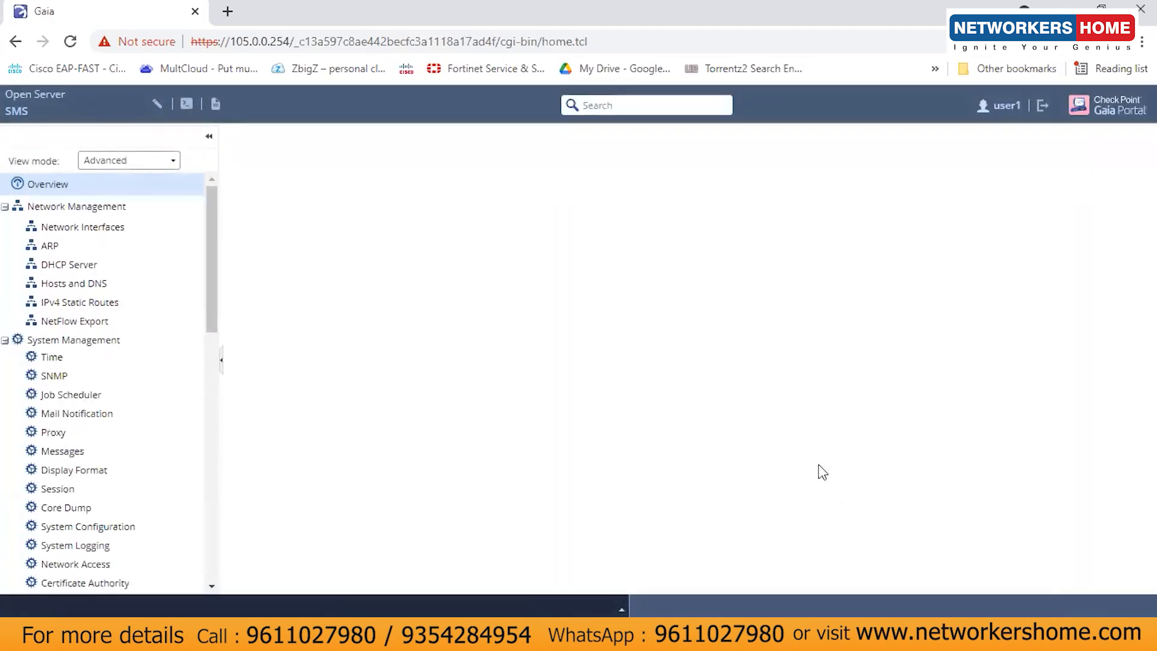
Step: View the Network Interfaces page, dismiss the search tip, and bring the presentation forward
click(120, 229)
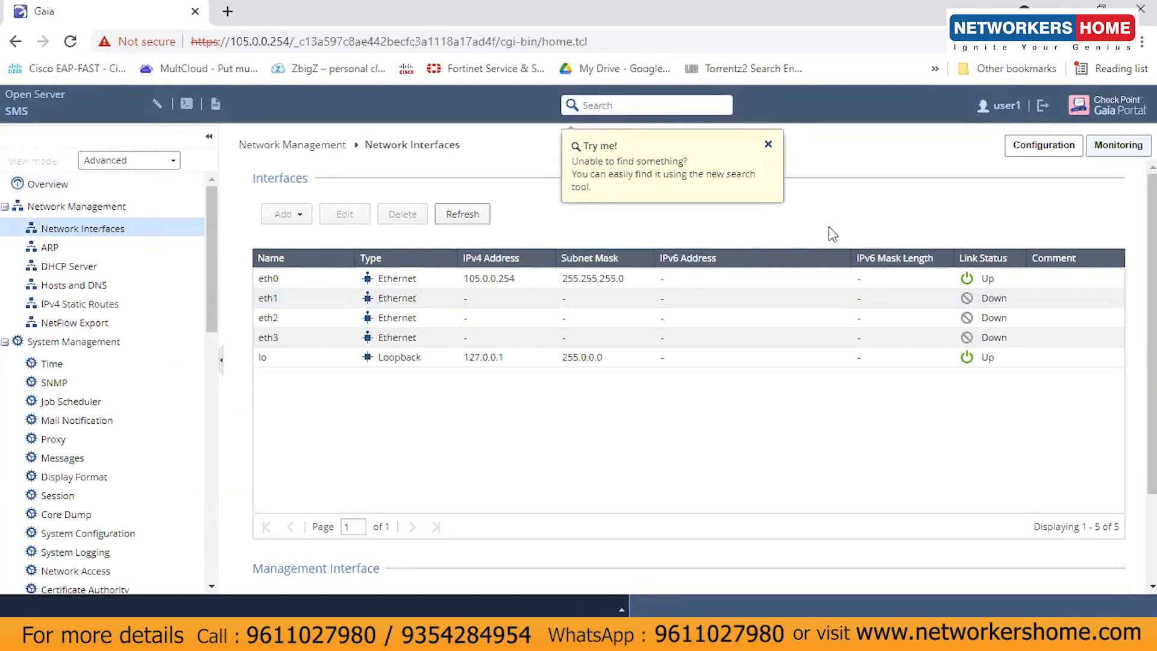
click(769, 144)
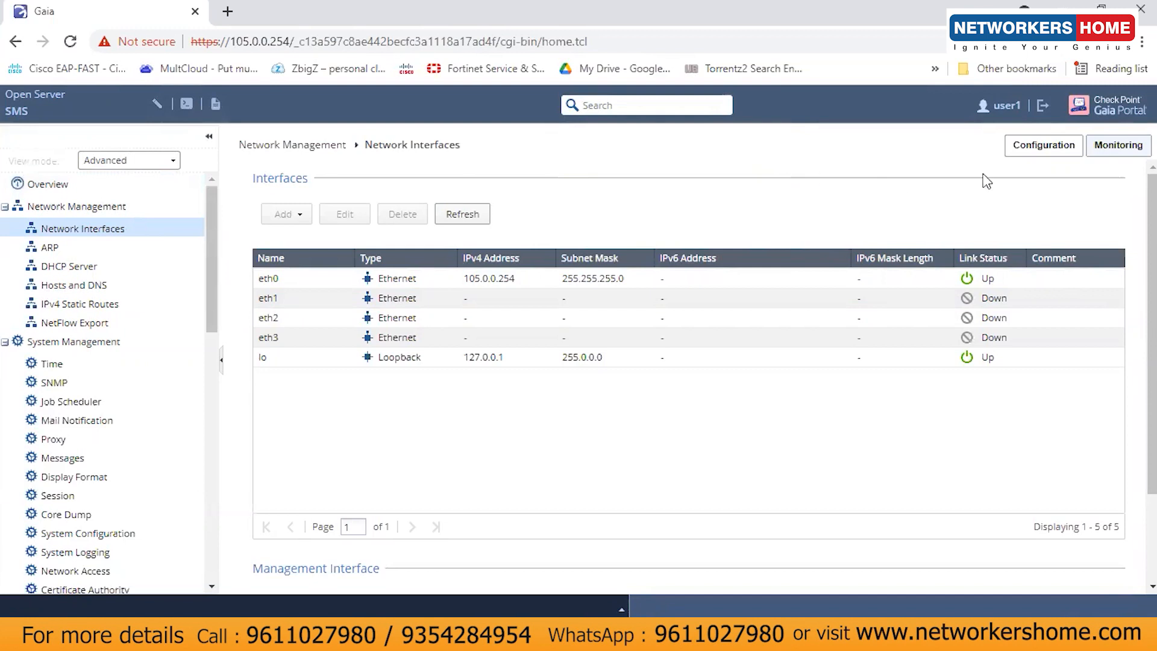
mouse_move(619, 603)
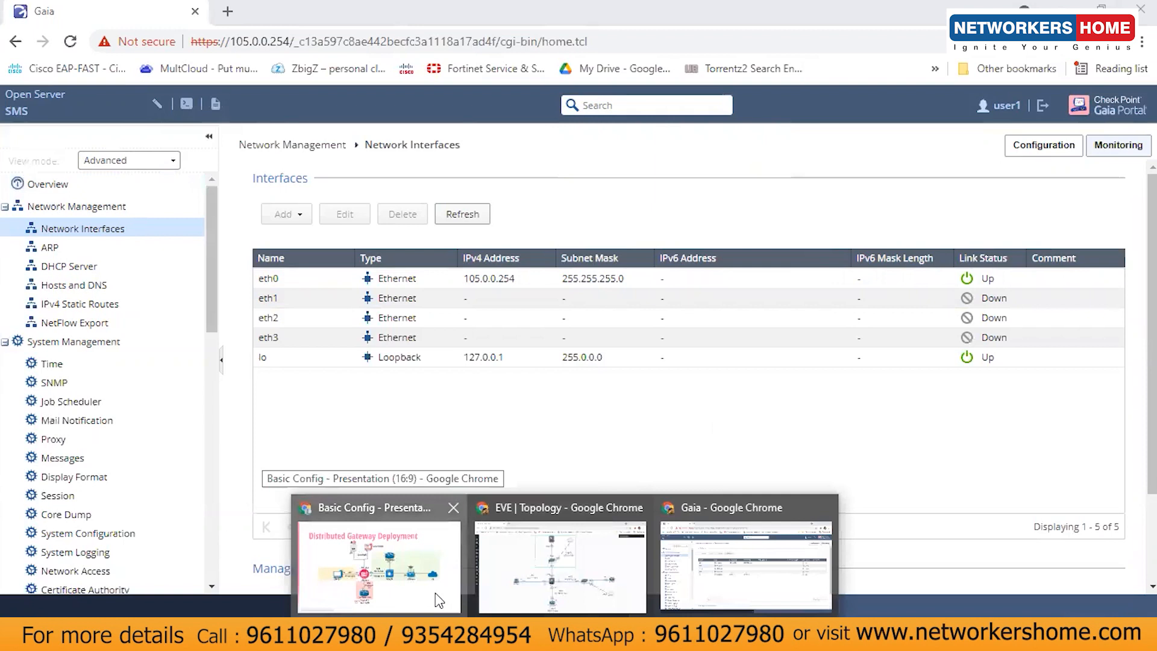
click(467, 583)
Step: Review the Distributed Gateway Deployment slide, then bring the CP1 console to the front
click(158, 452)
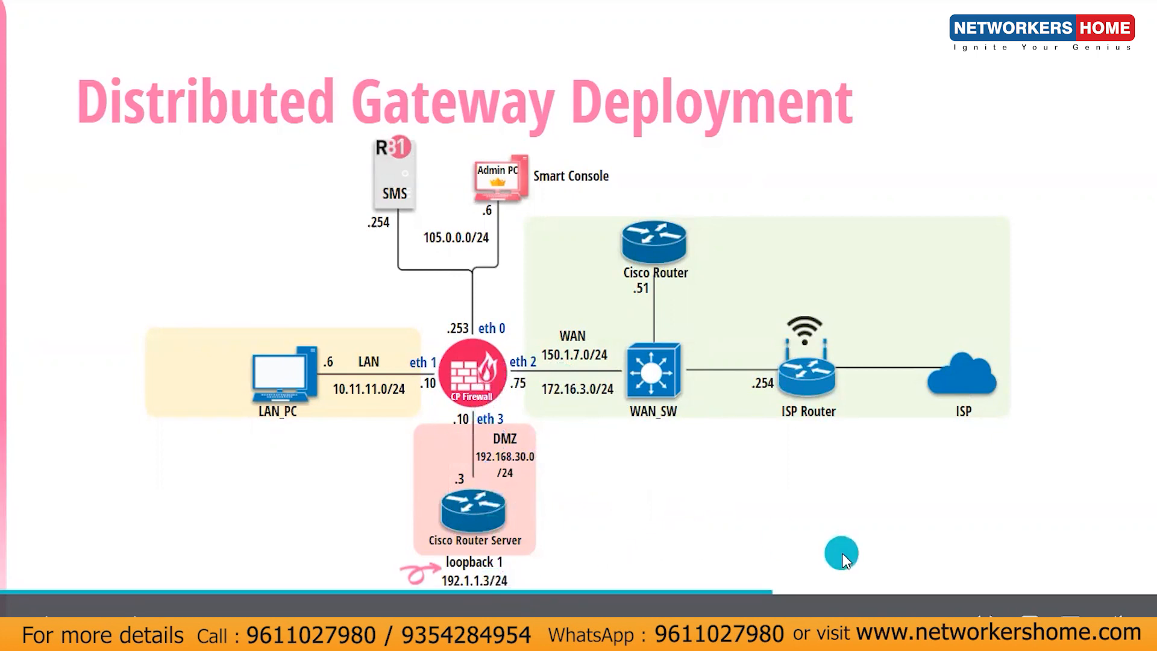
key(alt+Tab)
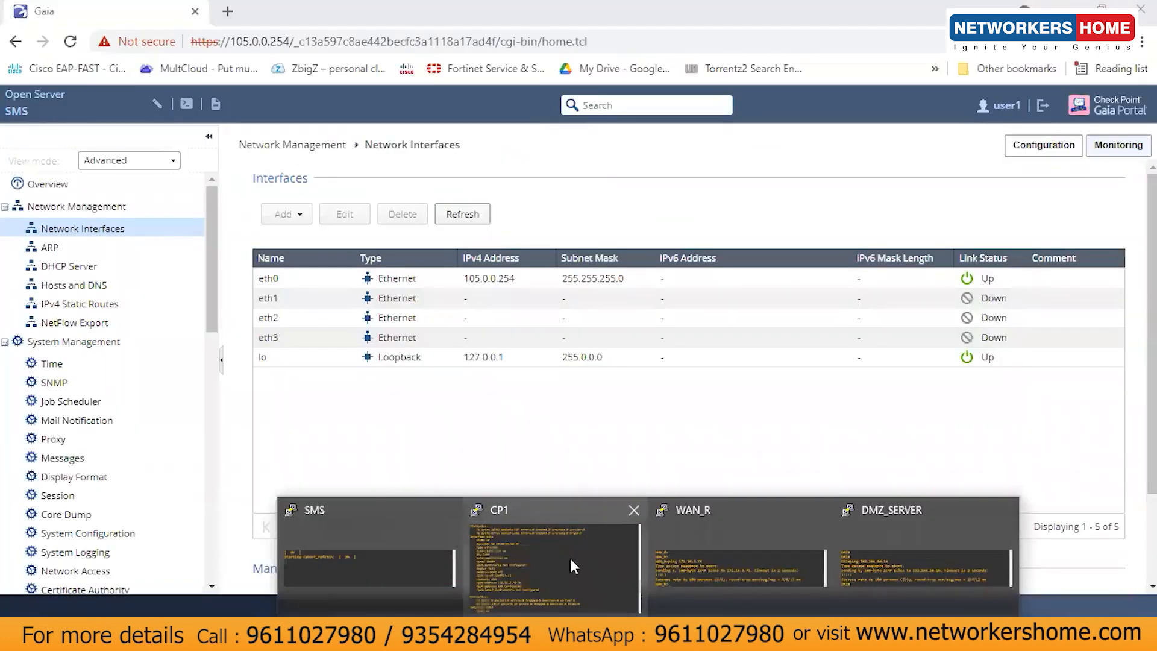
click(570, 558)
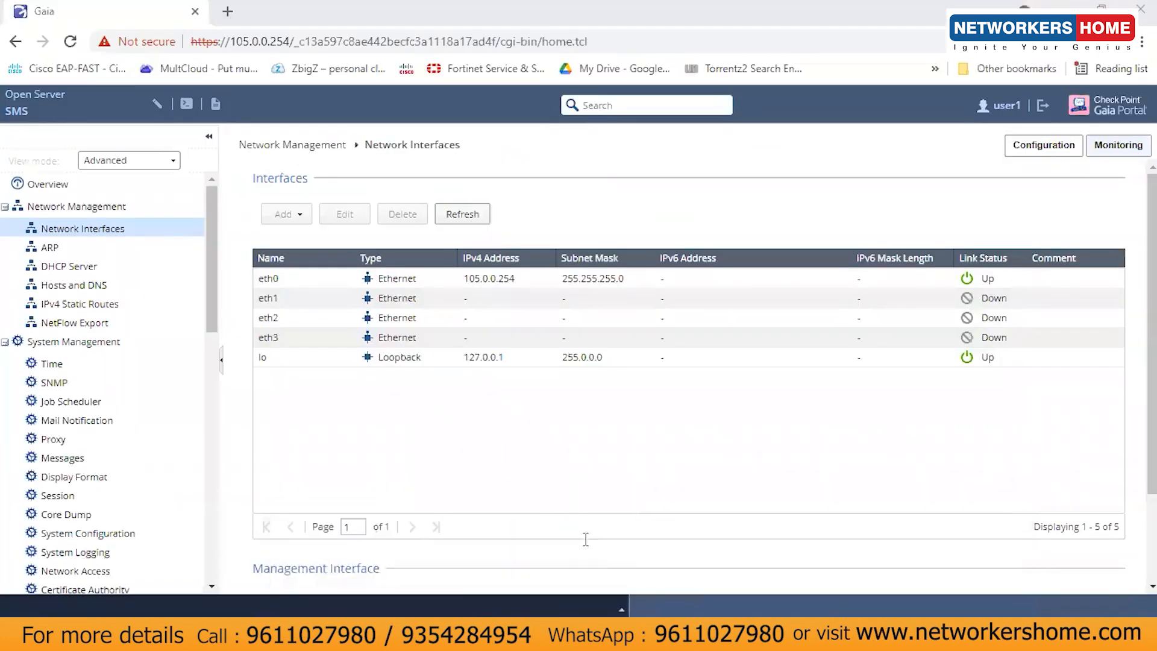
Step: Log in to the CP1 console as admin
text(admin)
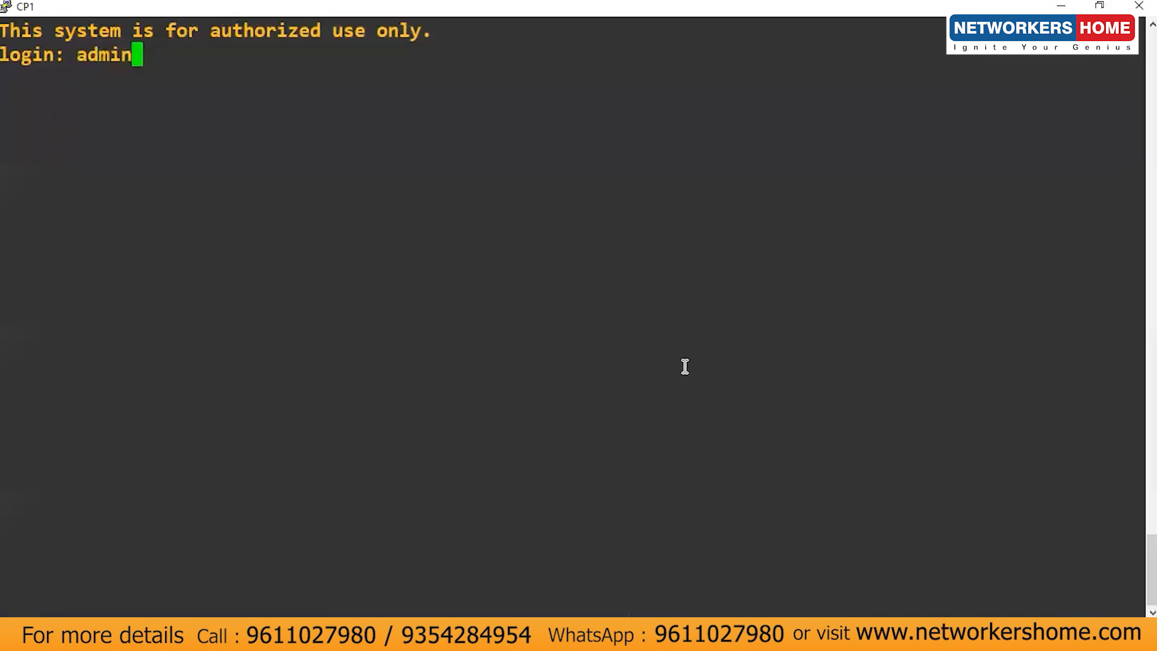
key(Return)
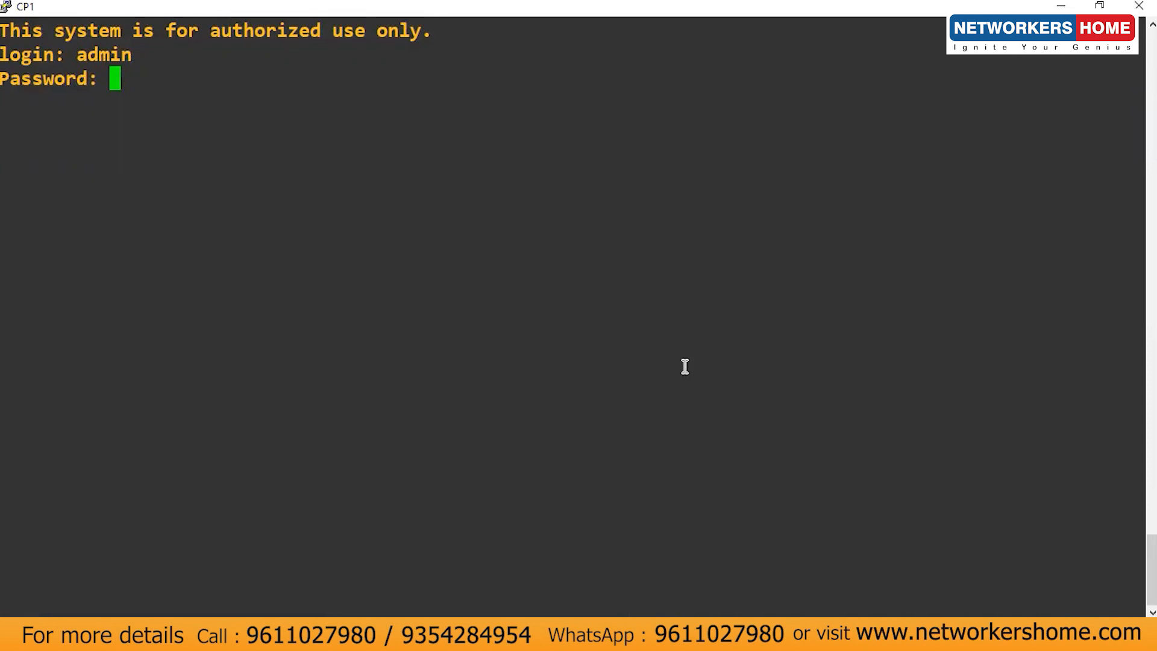
key(Return)
key(Return)
key(Return)
key(Return)
key(Return)
Step: Ping 192.1.1.3, see Network is unreachable, and minimize the console
text(pin)
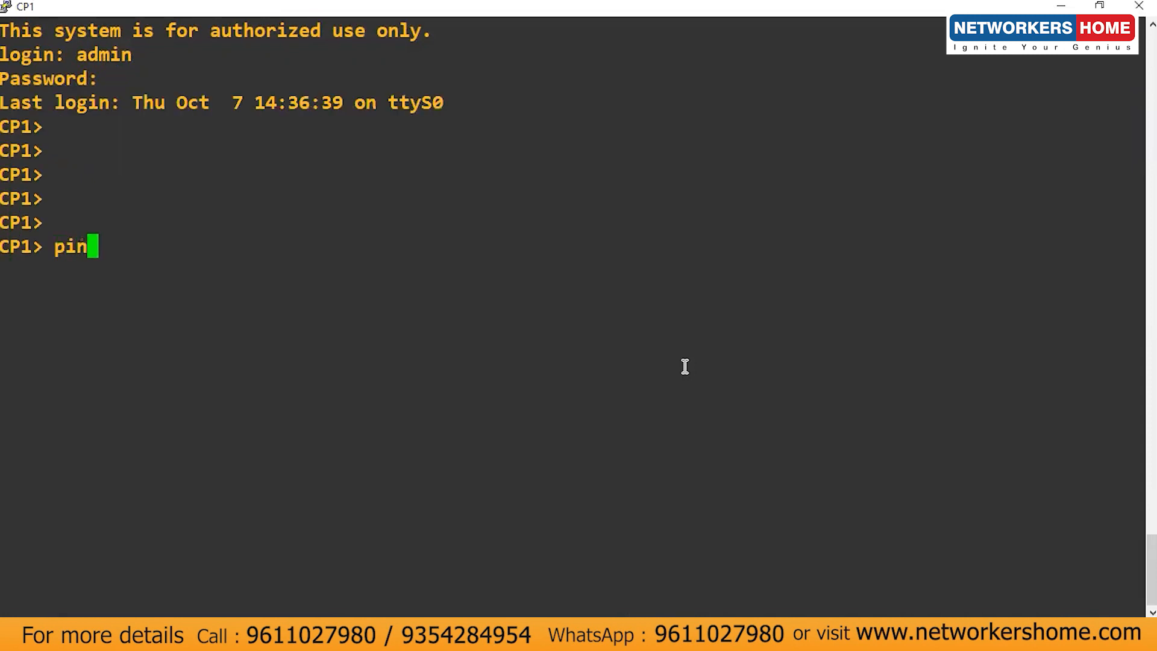
text(g 192)
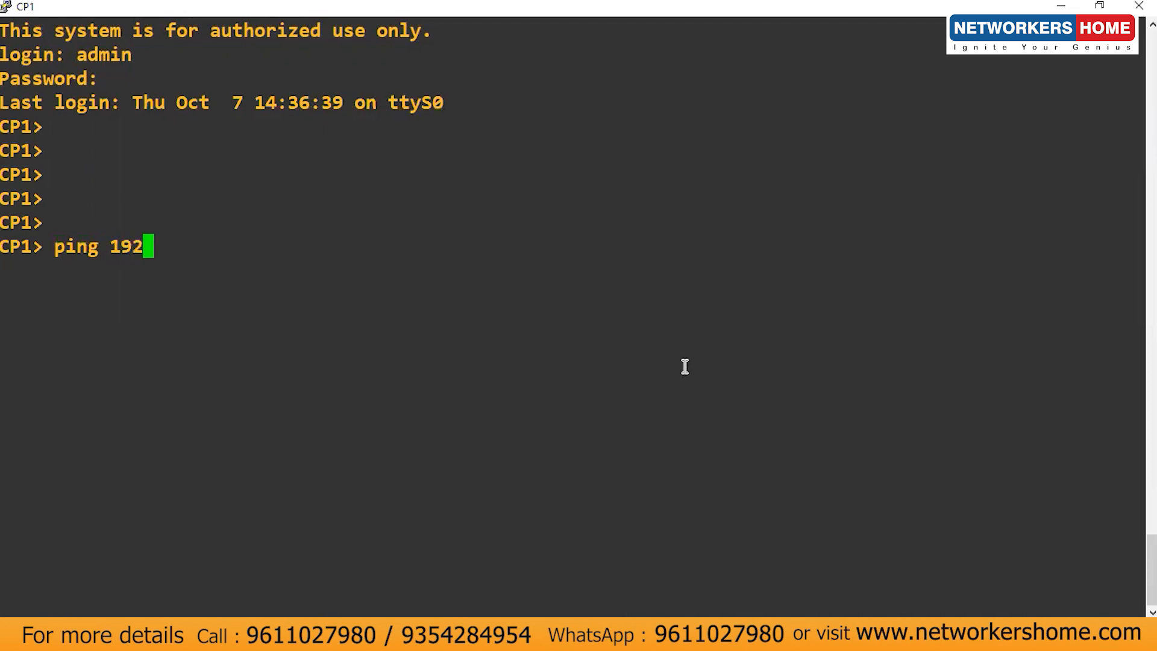
text(.1.1.3)
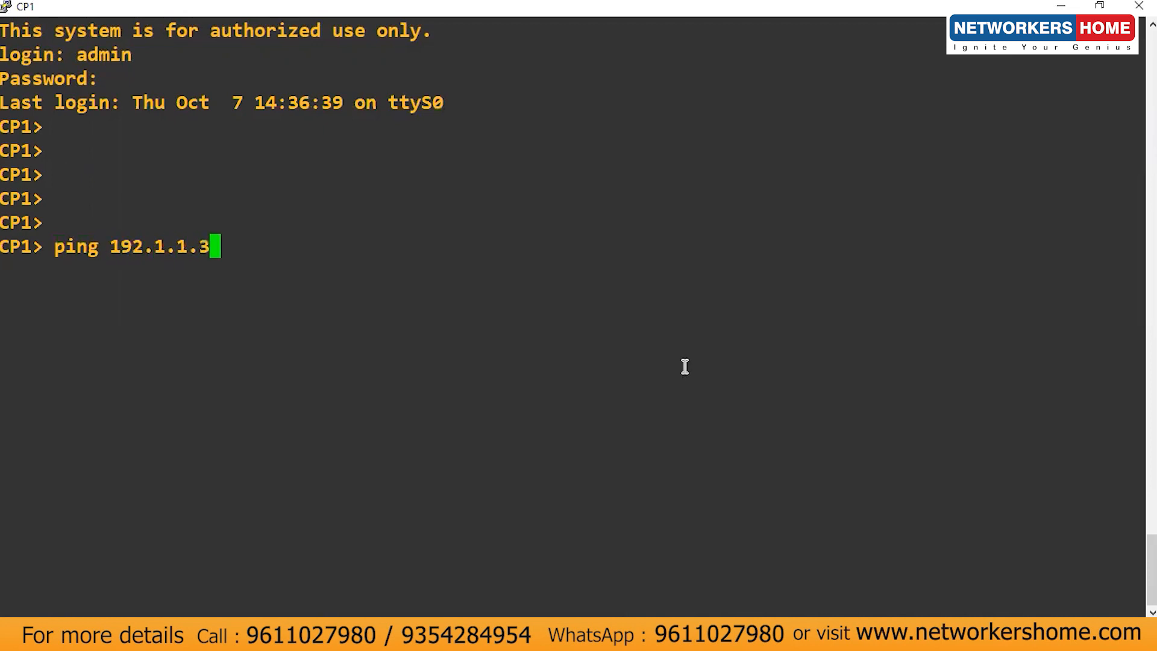
key(Return)
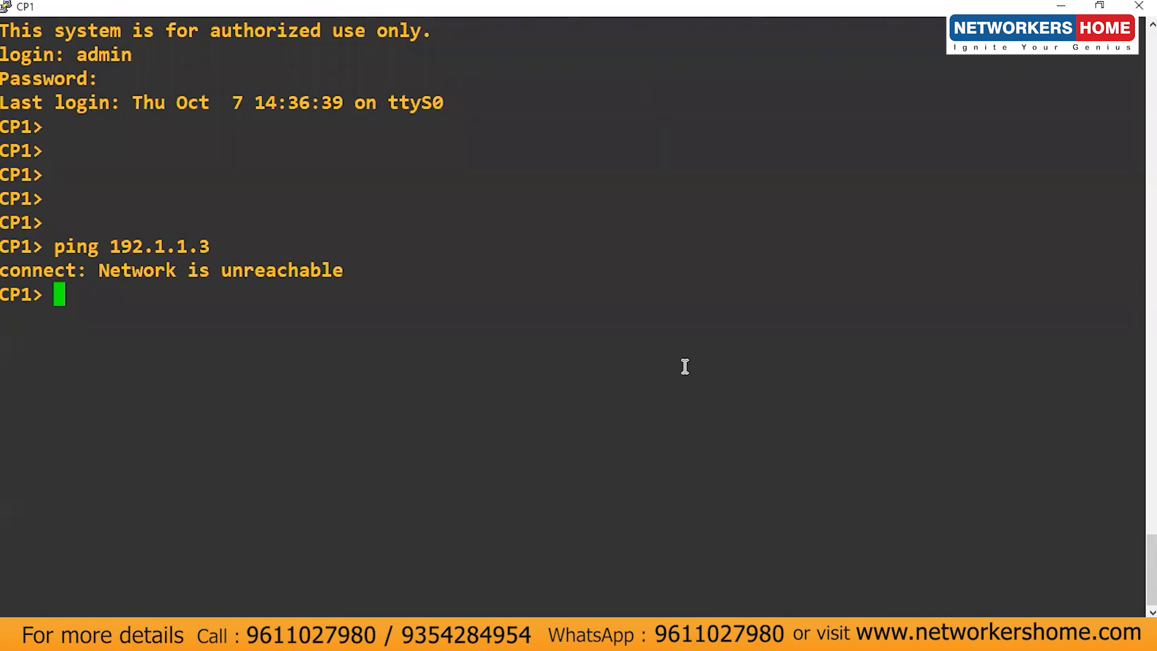
drag(95, 269, 344, 269)
click(346, 269)
click(1061, 6)
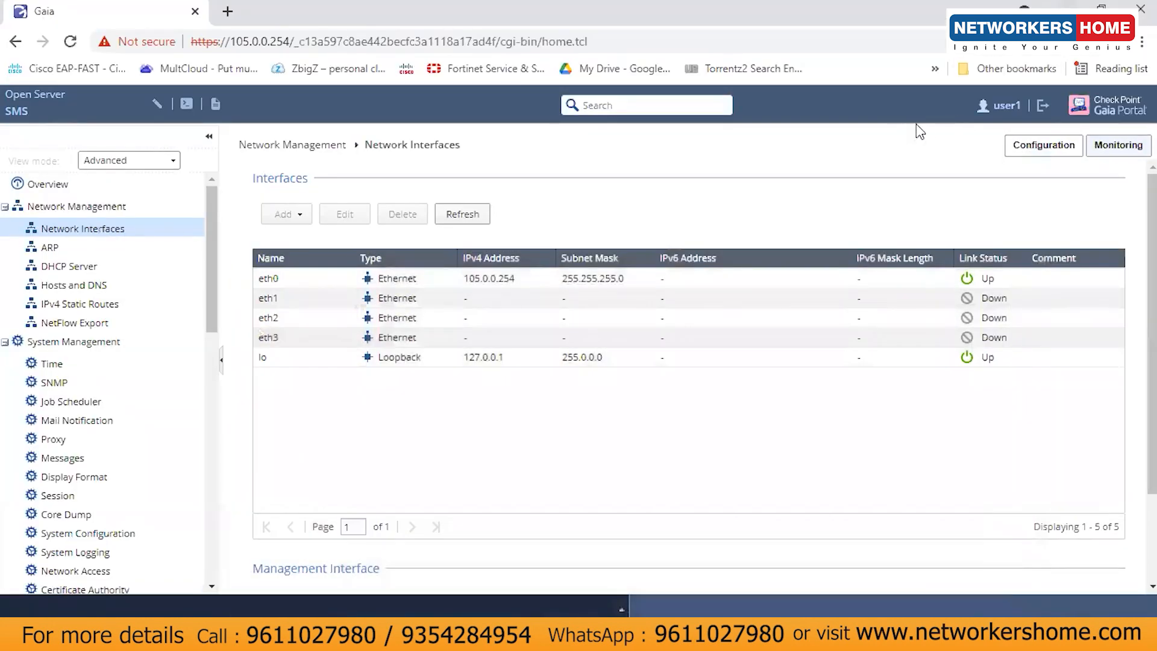
Step: Sign user1 out using the Sign Out icon in the portal header
click(1038, 111)
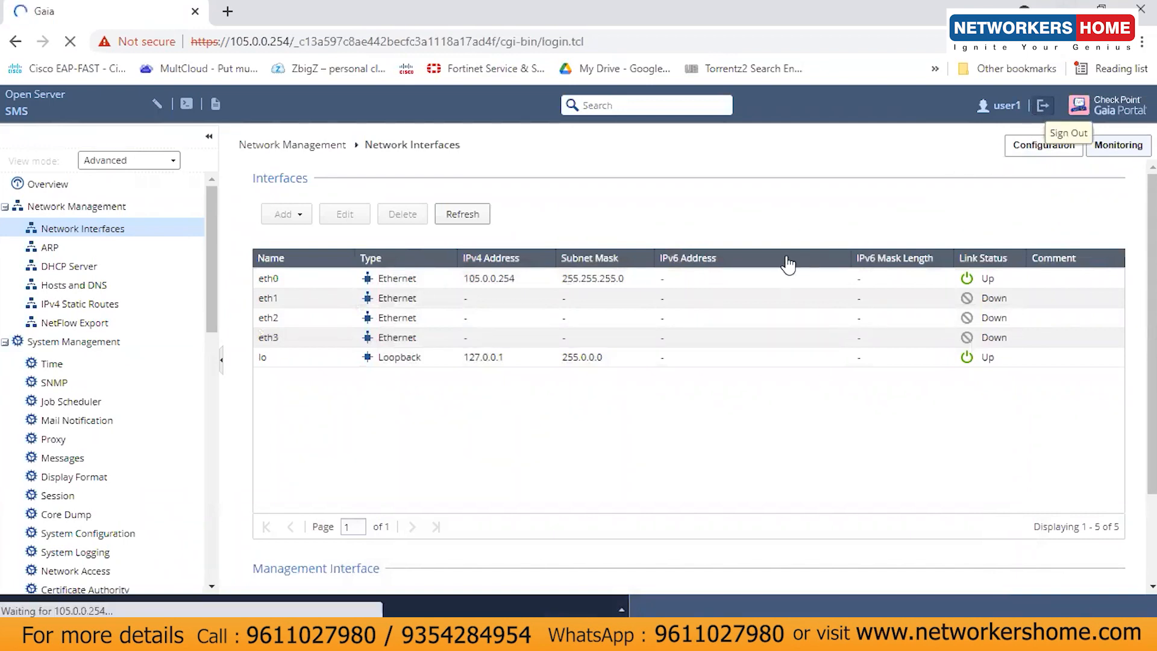
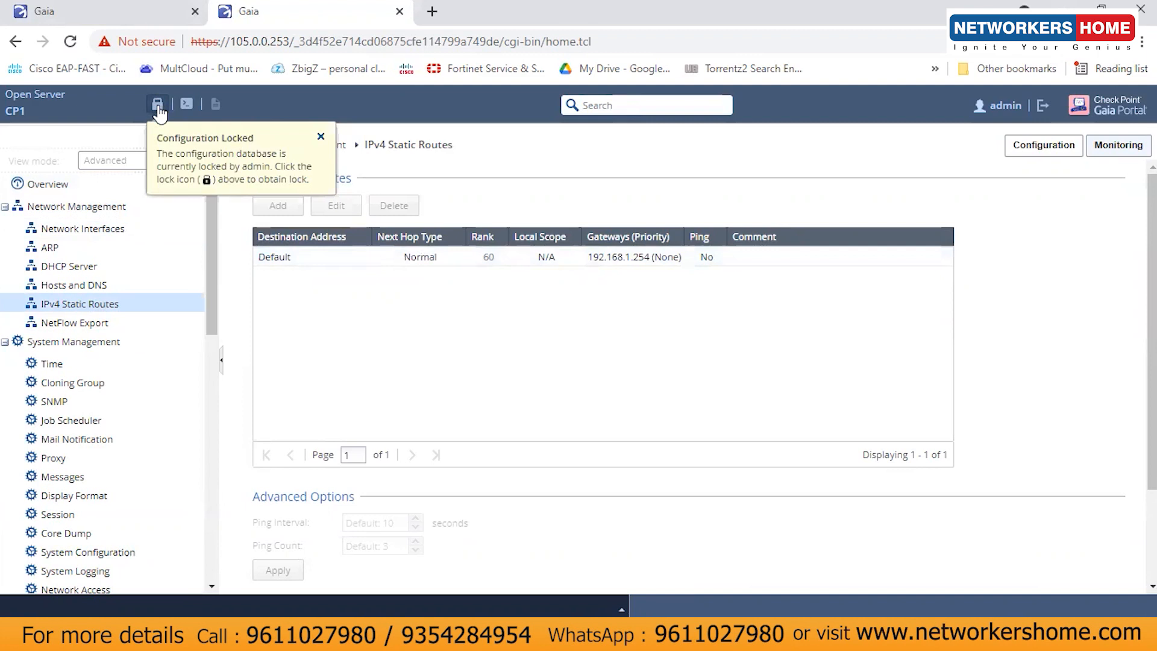
Step: Override the Gaia configuration lock and start a new IPv4 static route beside the default route
click(157, 106)
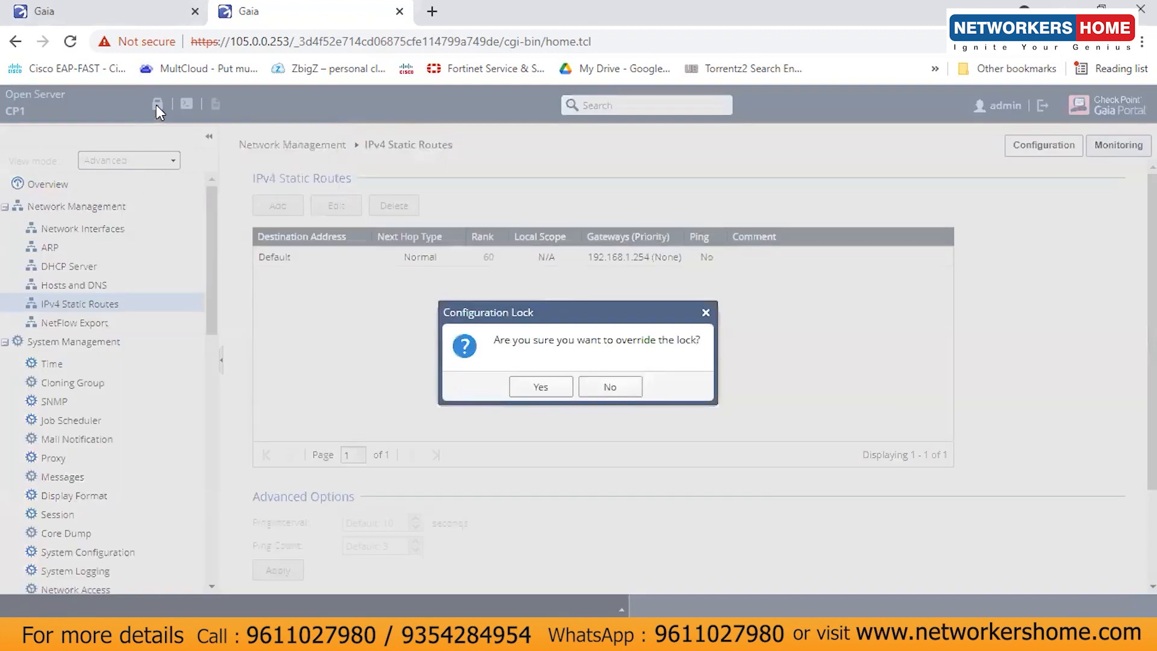
click(535, 386)
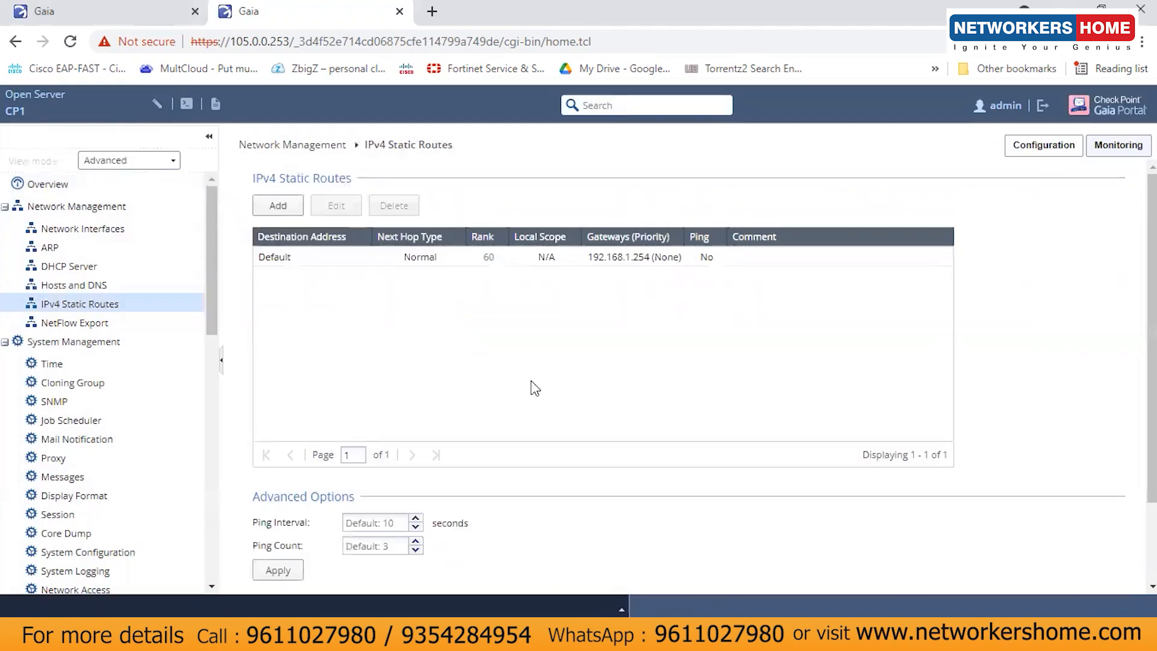
click(326, 257)
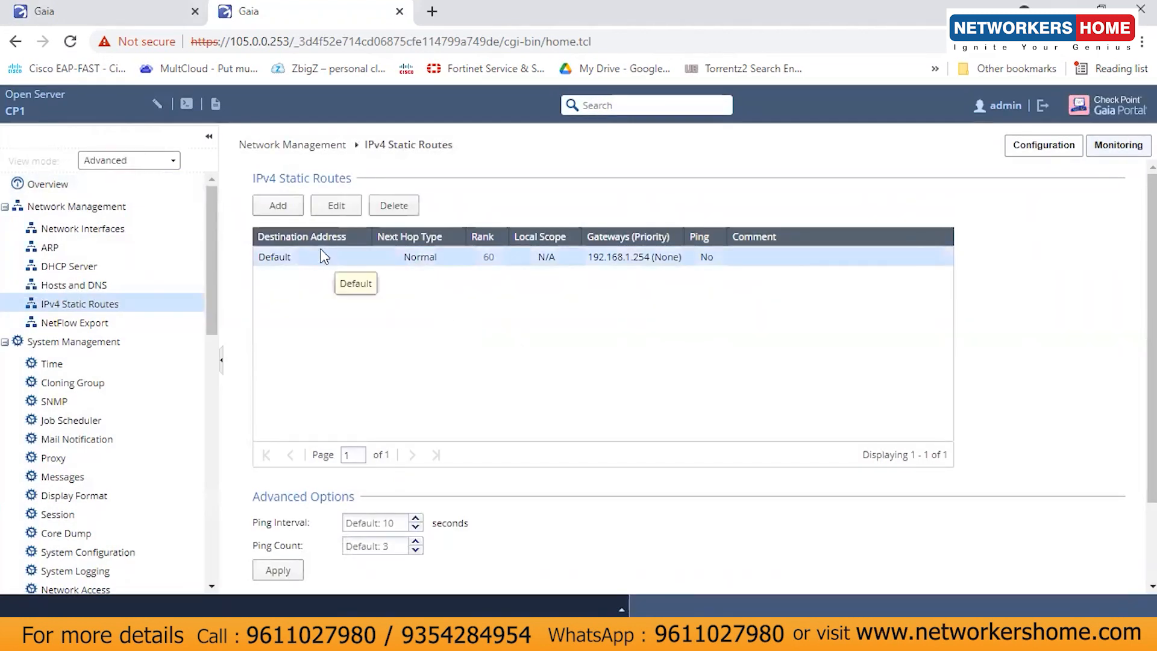
click(279, 207)
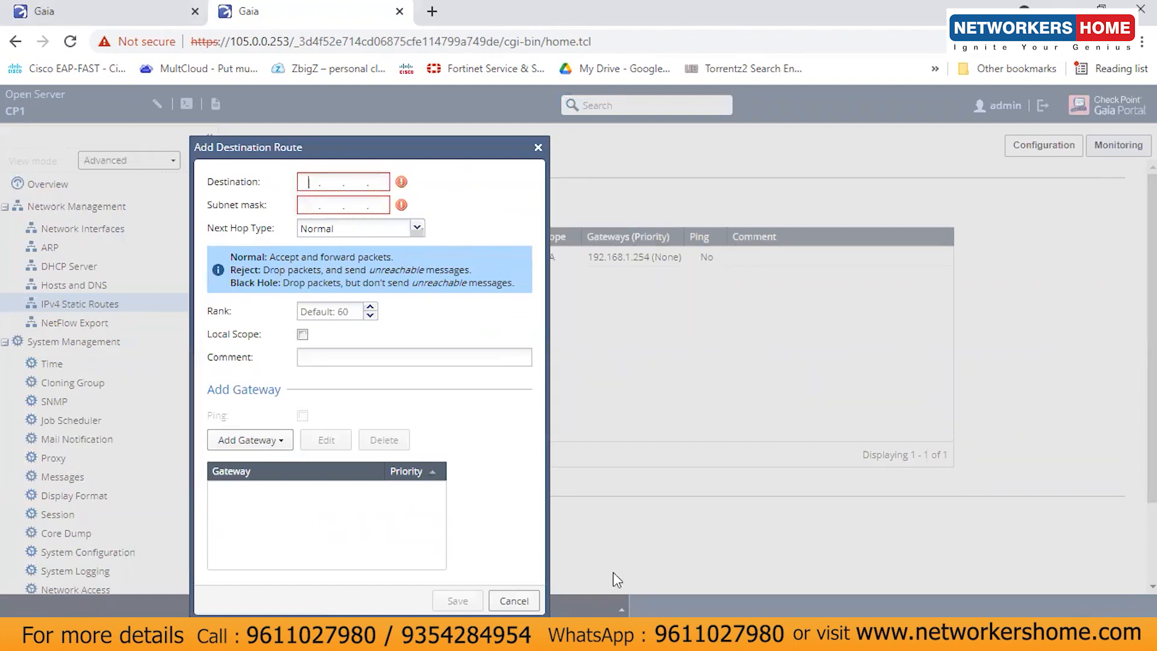
mouse_move(473, 633)
click(449, 606)
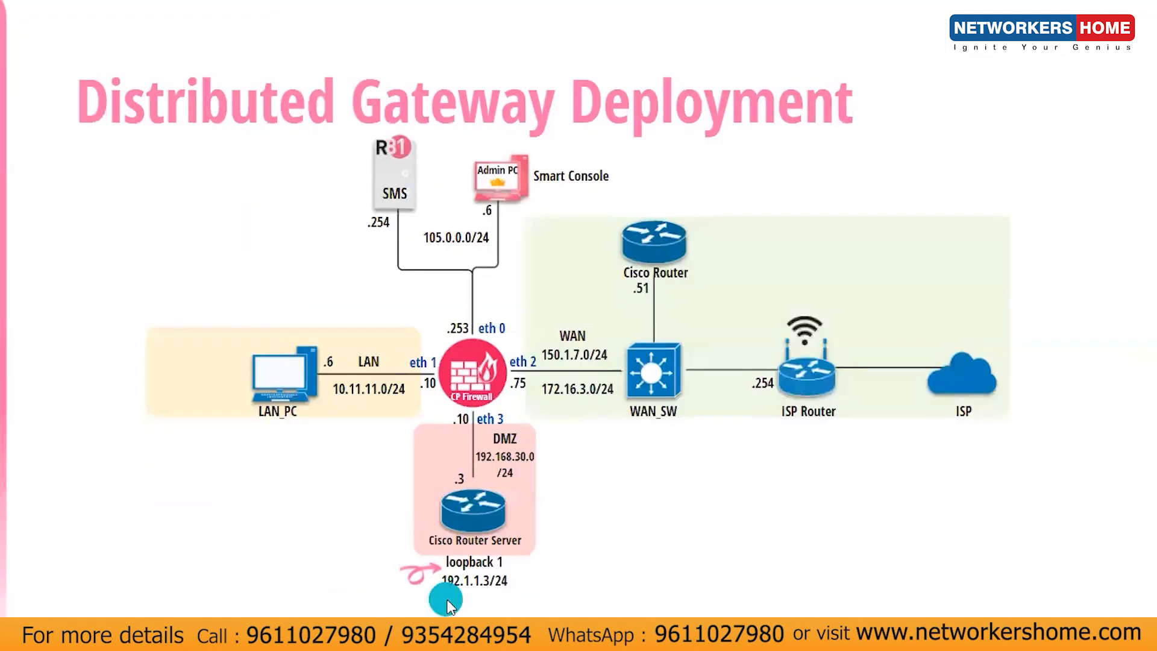
mouse_move(520, 585)
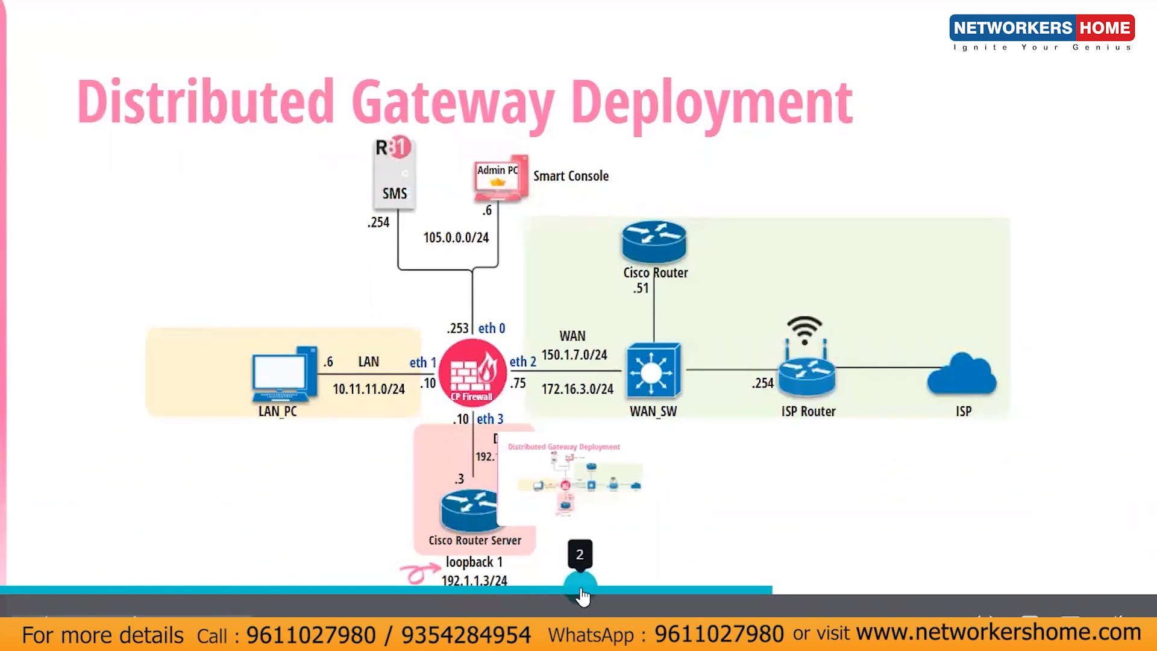
key(alt+Tab)
key(alt+Tab)
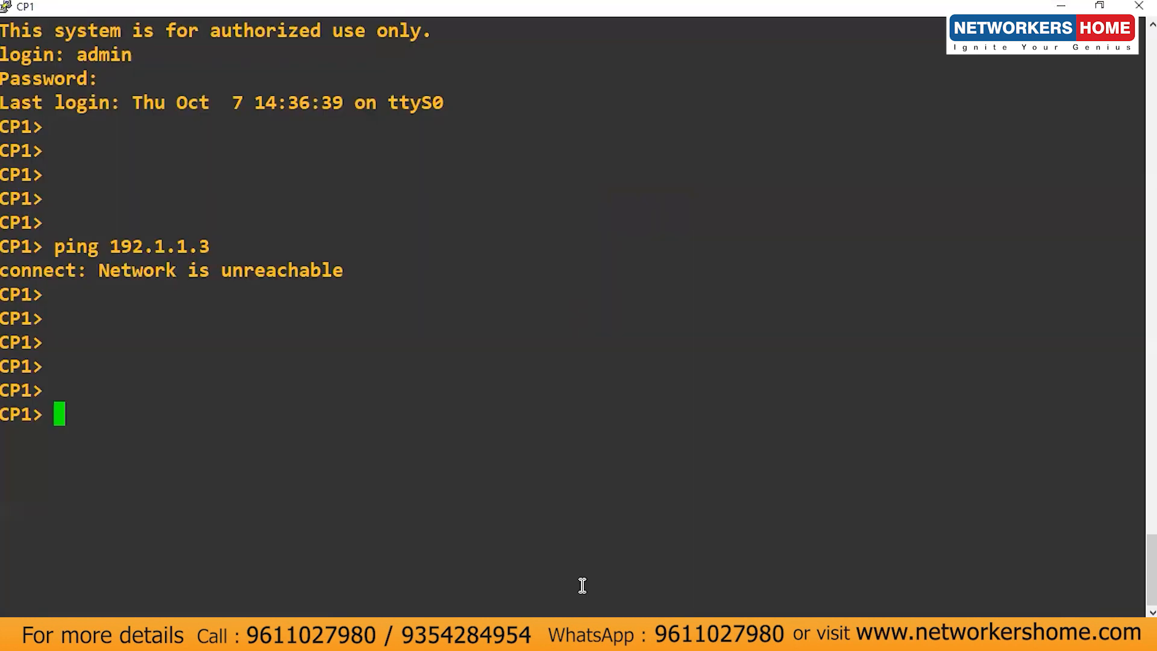
key(alt+Tab)
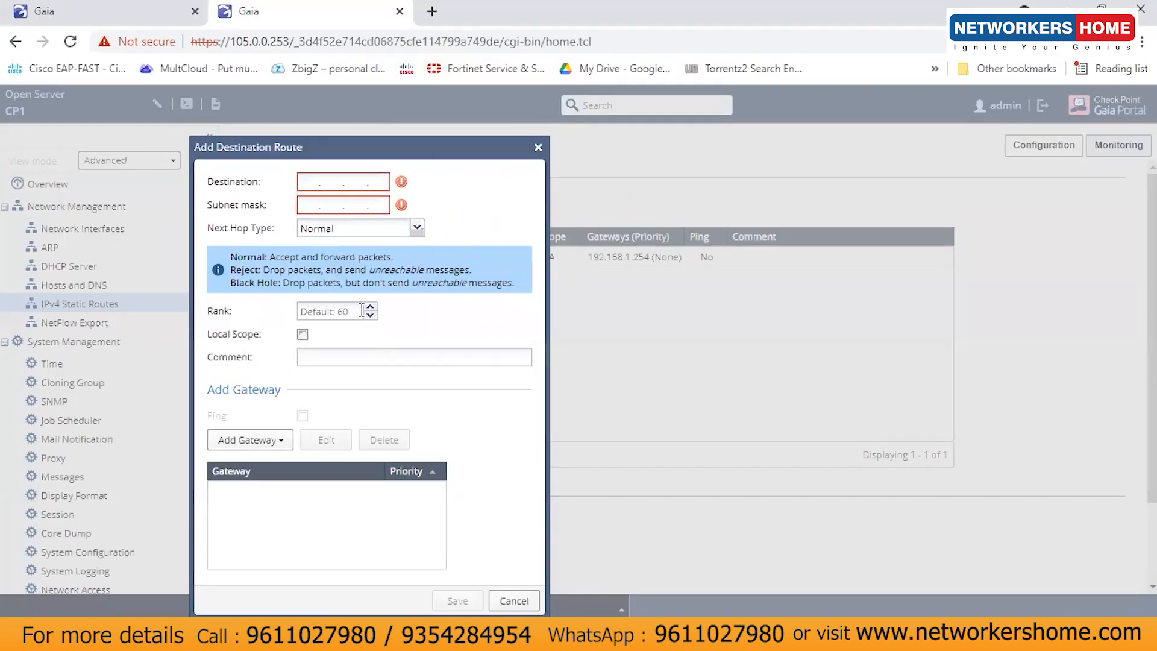
Step: Enter destination 192.1.1.0 with mask 255.255.255.0, checking the topology diagram
text(192)
text(11.)
text(.0)
text(255.)
text(255.)
text(255.)
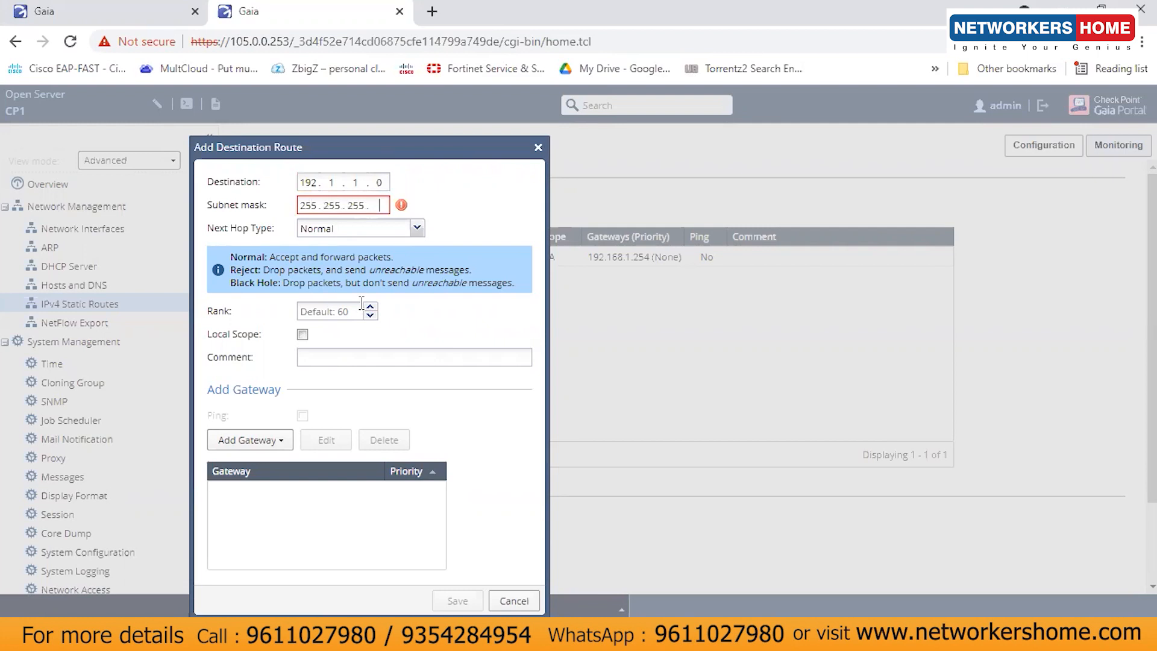
text(0)
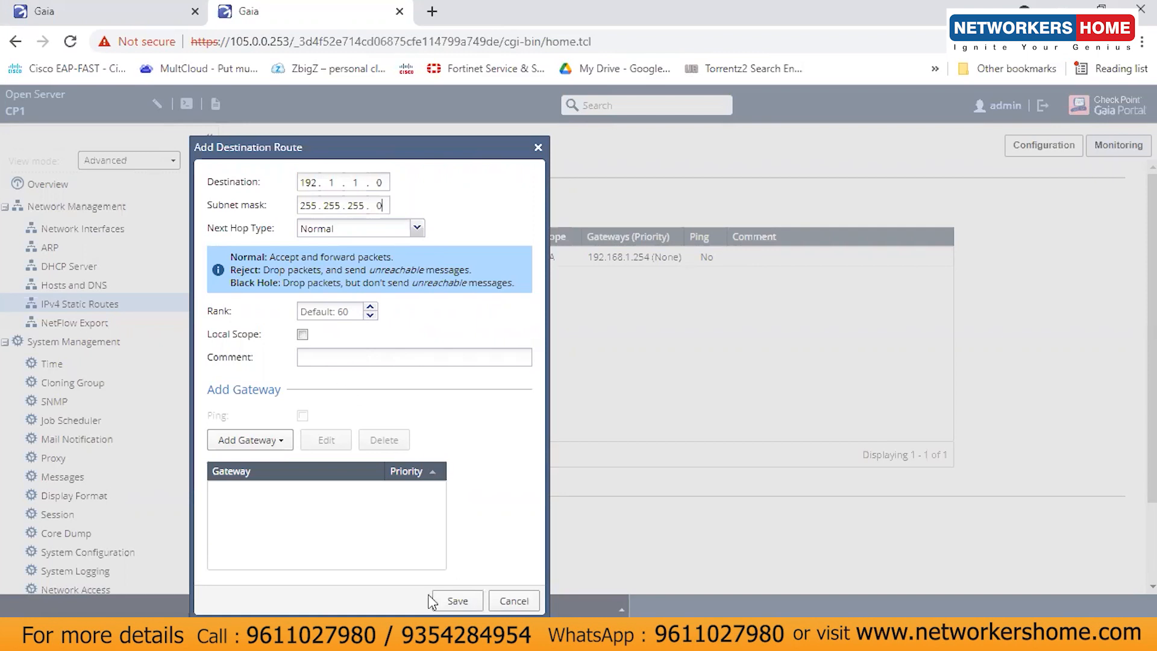
mouse_move(566, 636)
click(442, 576)
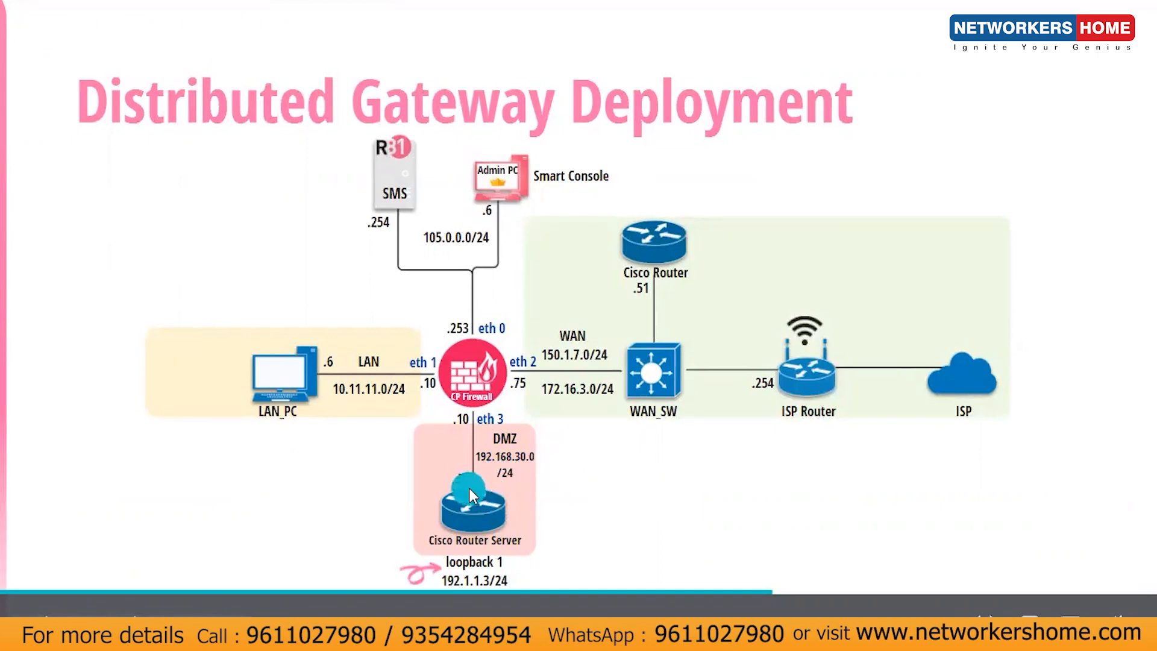
key(alt+Tab)
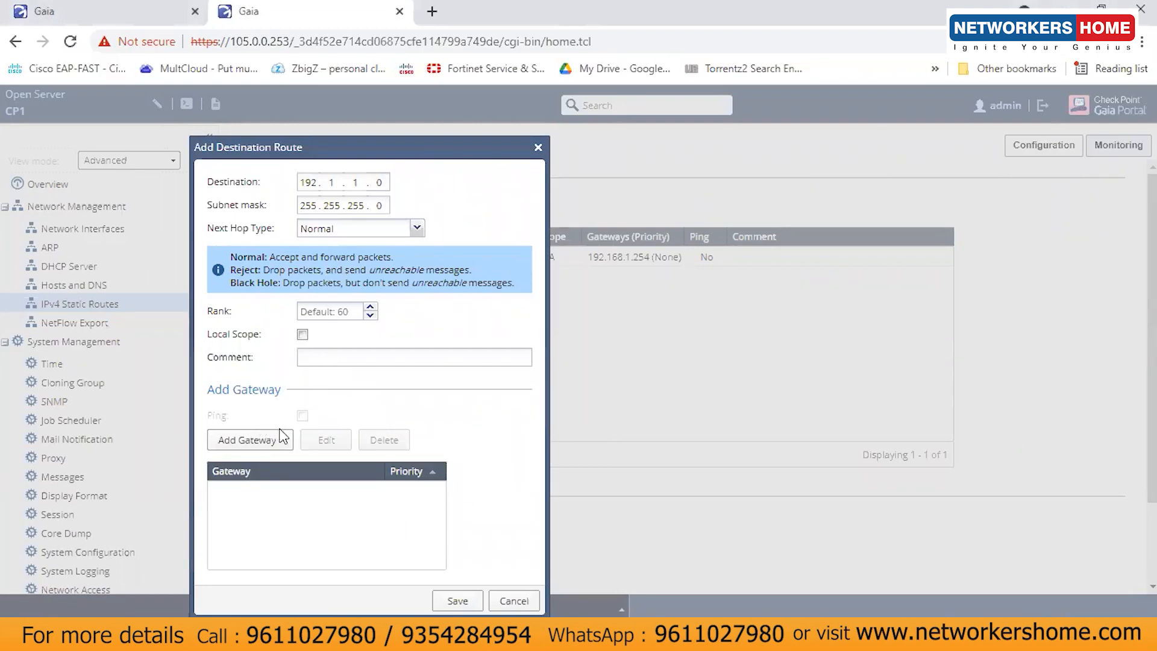
Step: Add gateway IP address 192.168.30.3 and save the 192.1.1.0/24 route
right_click(274, 436)
click(259, 441)
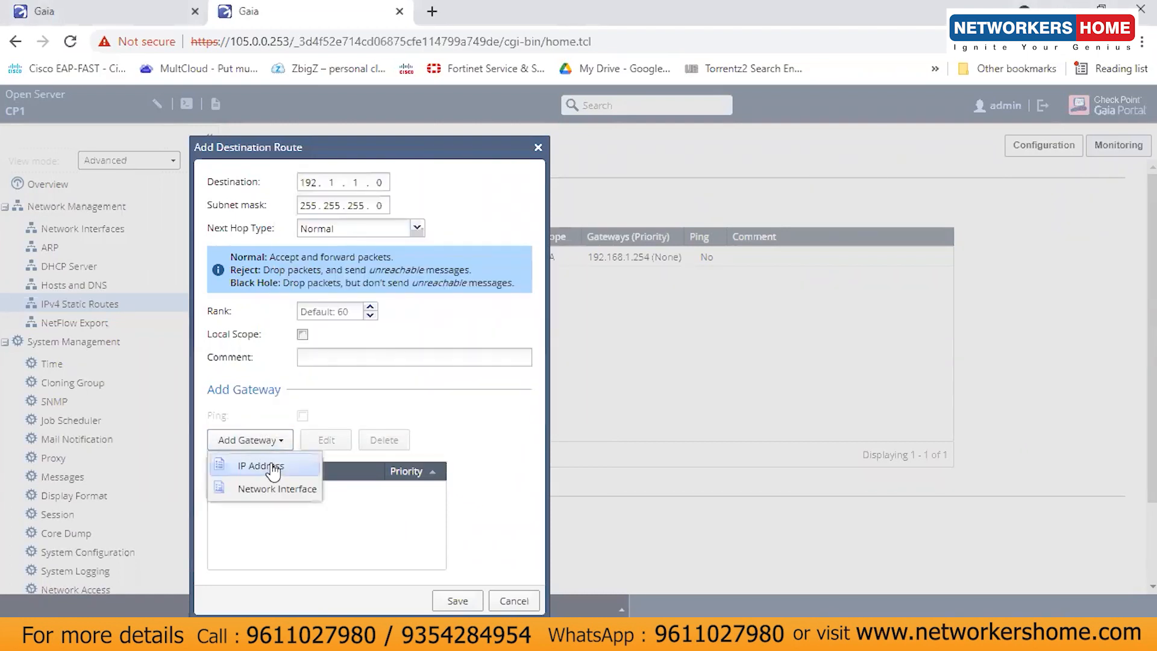
click(272, 467)
text(192.168.)
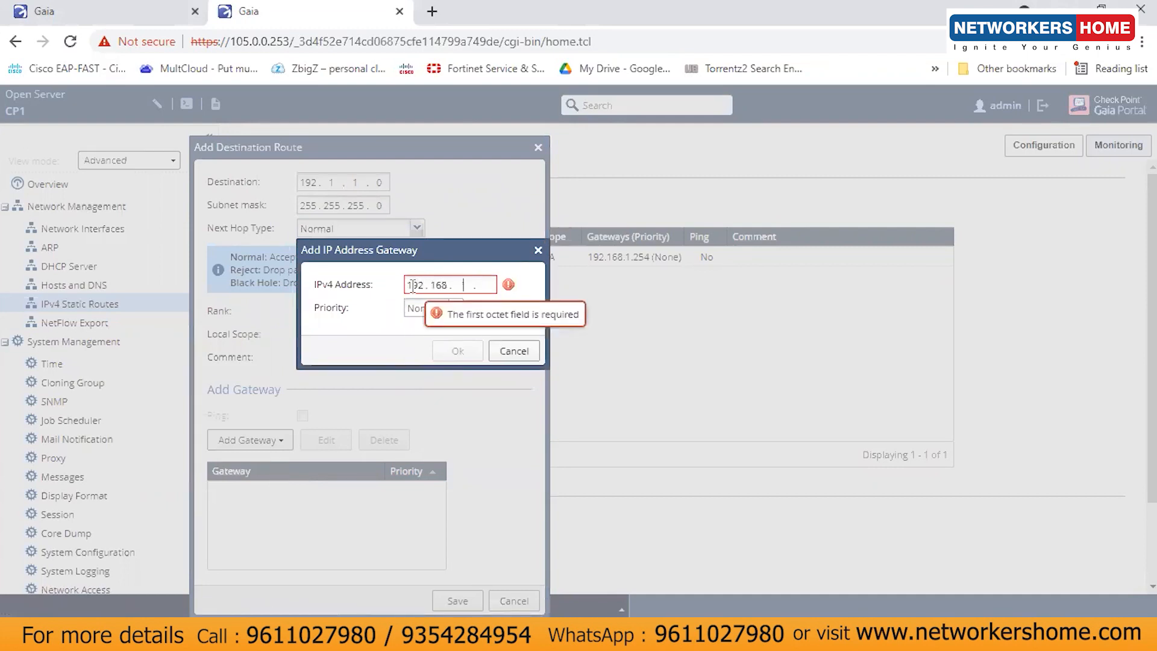
text(30.3)
click(461, 352)
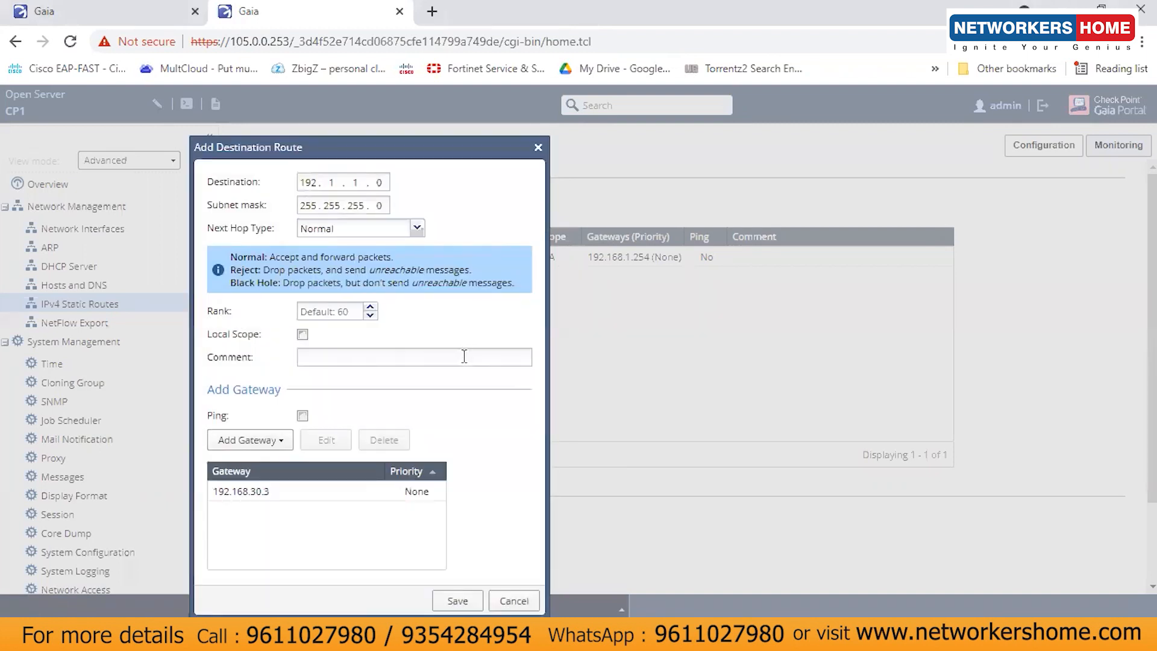
click(458, 601)
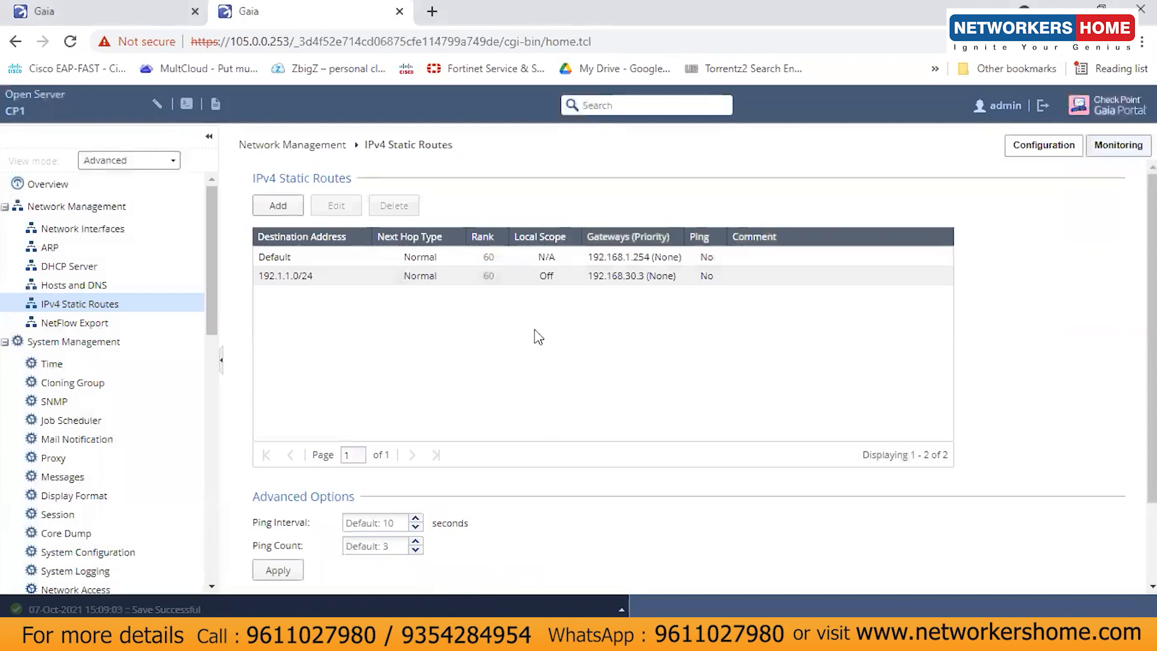
Step: Apply the new 192.1.1.0/24 static route settings
click(373, 269)
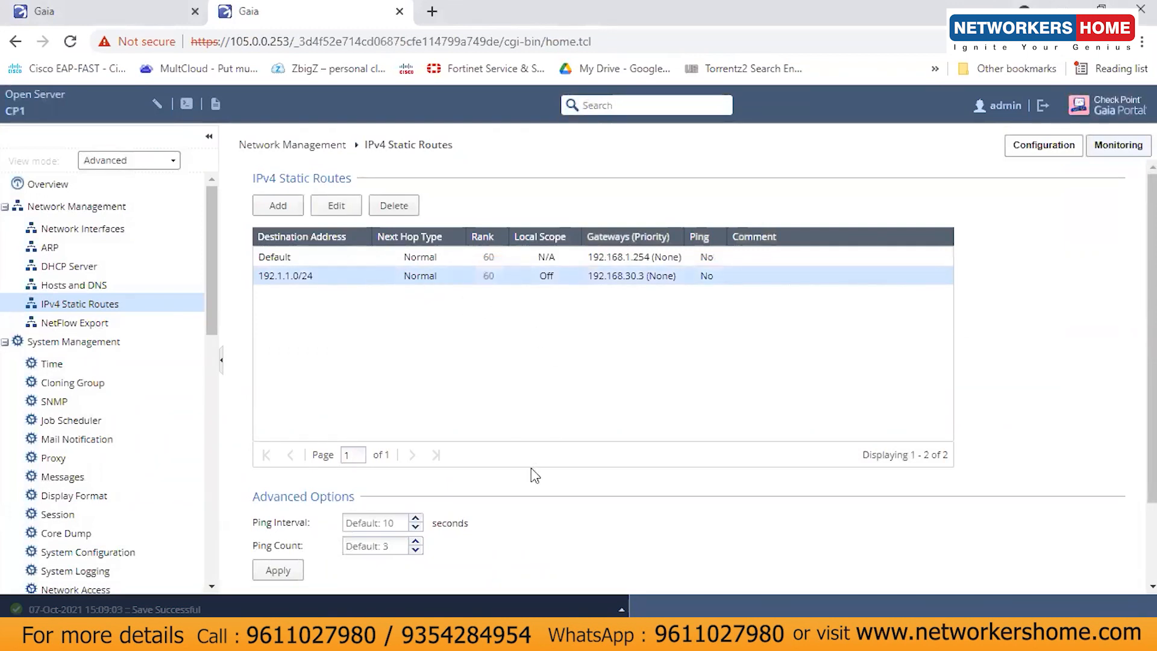
click(278, 570)
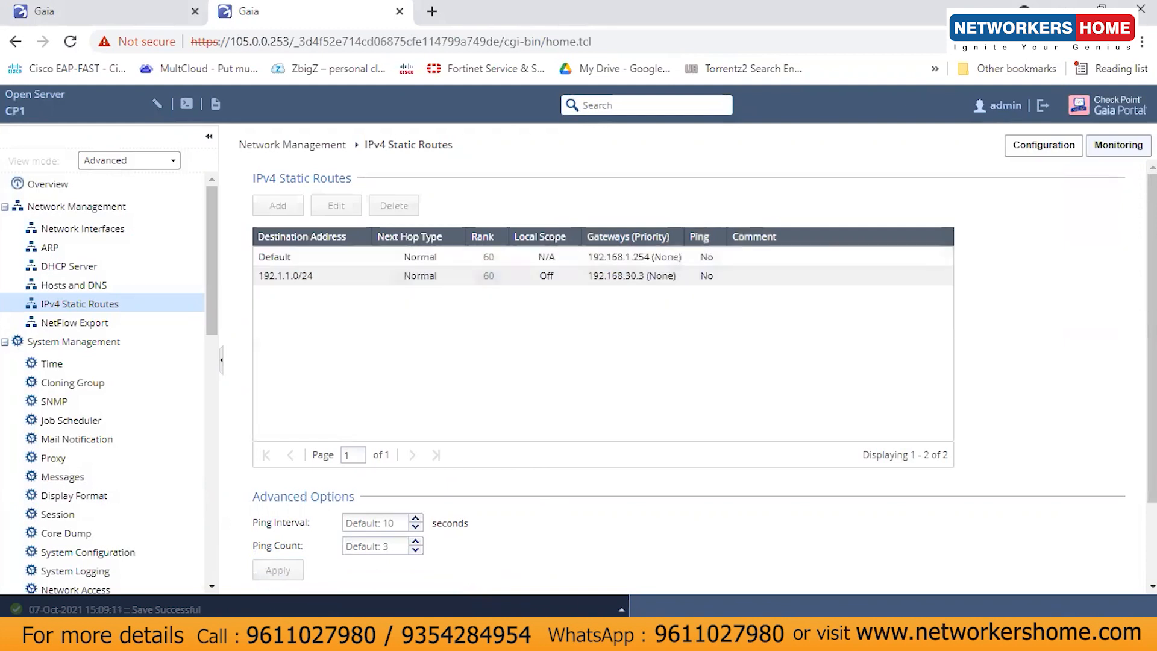
mouse_move(636, 633)
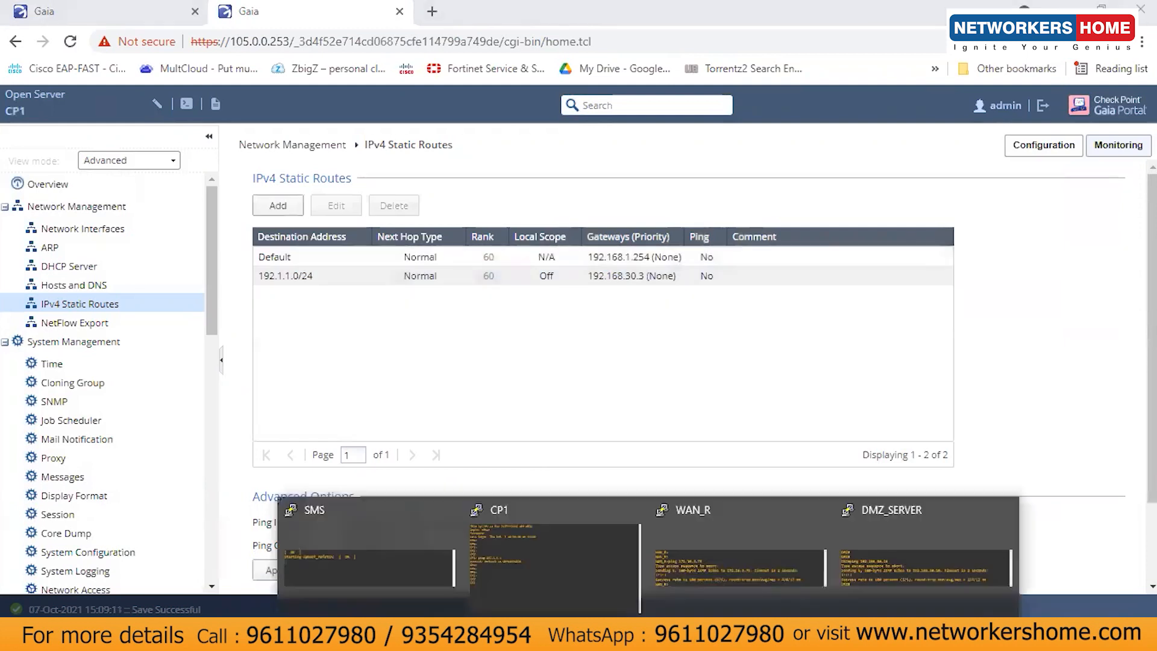
click(569, 560)
Step: Rerun ping 192.1.1.3 on CP1 and stop it after 100% packet loss
key(Up)
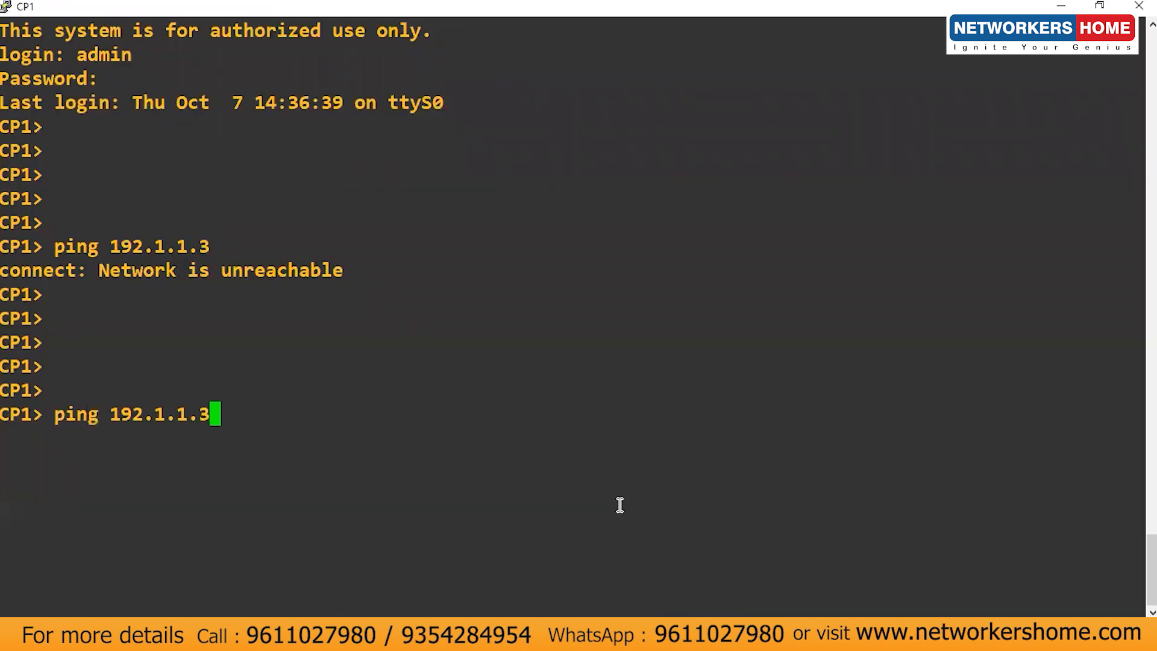
key(Return)
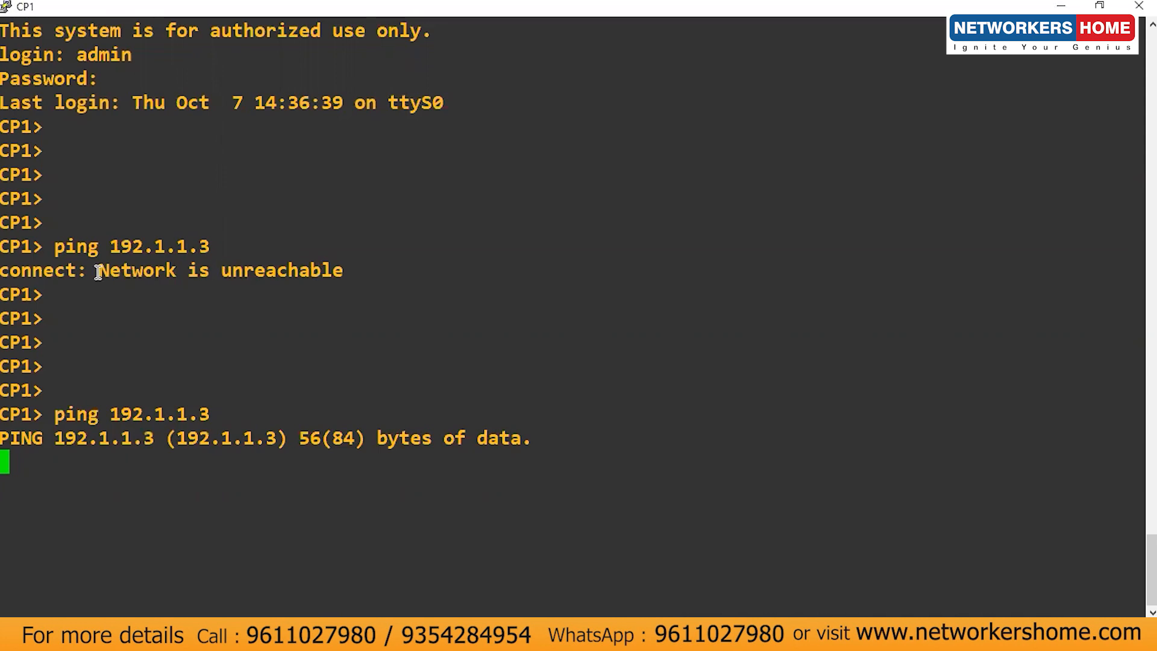
drag(89, 270, 344, 274)
click(354, 314)
key(ctrl+c)
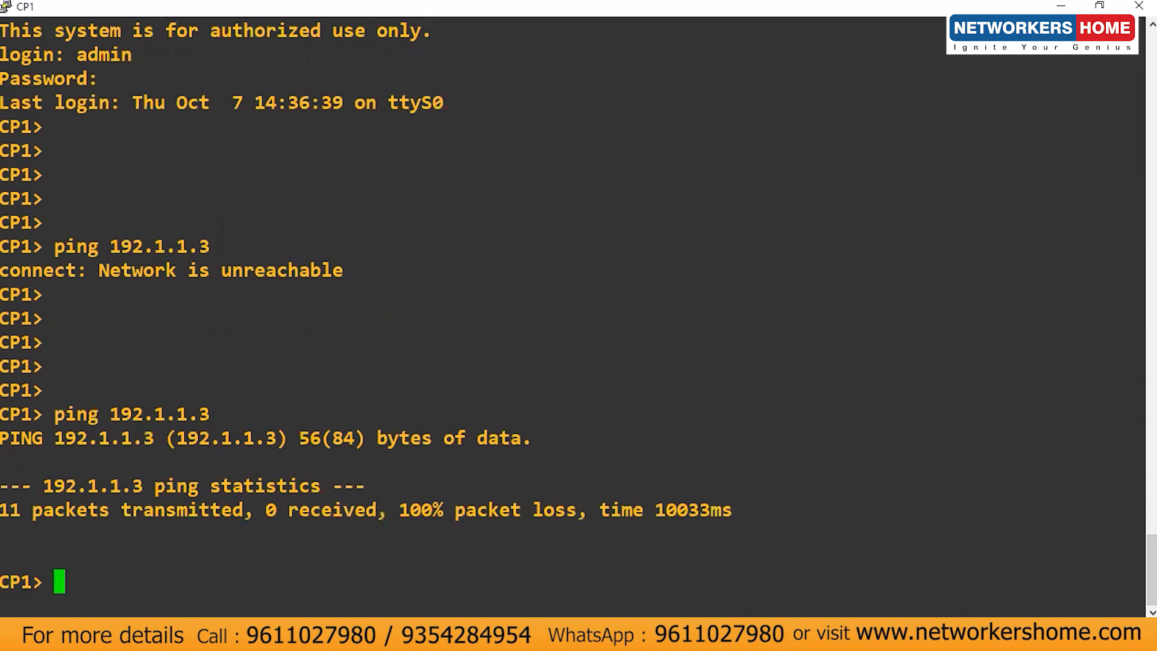
mouse_move(648, 639)
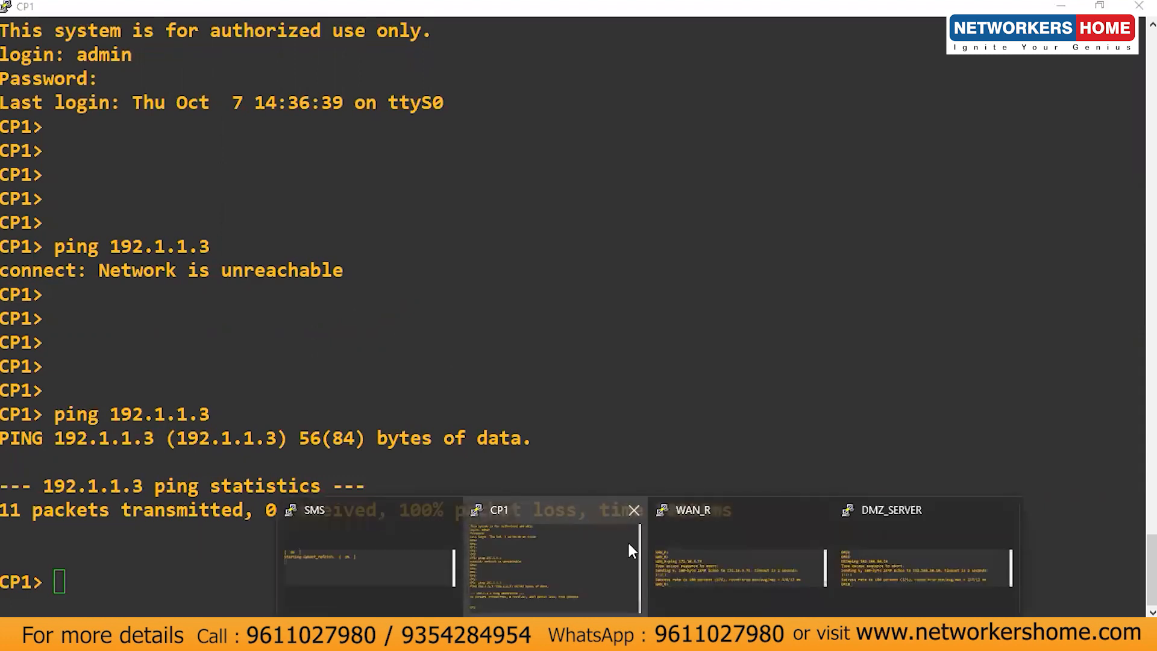
Step: On DMZ_SERVER, enter enable mode and list interfaces, noting Loopback1 192.1.1.3
click(896, 559)
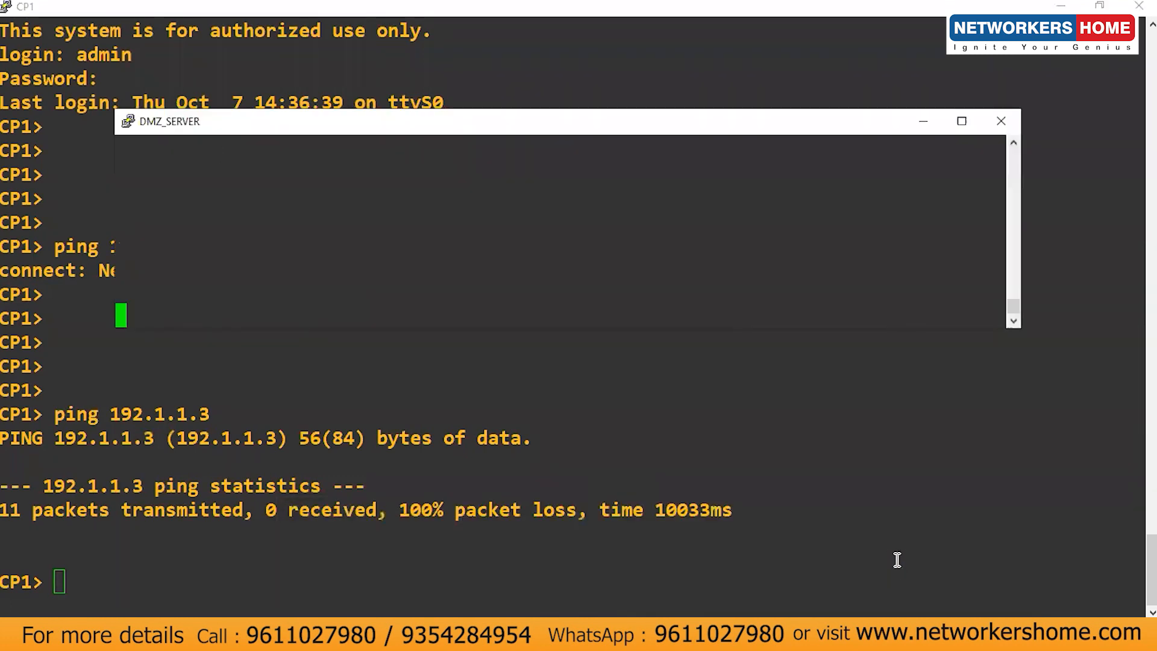
key(Return)
key(Return)
key(Return)
key(Return)
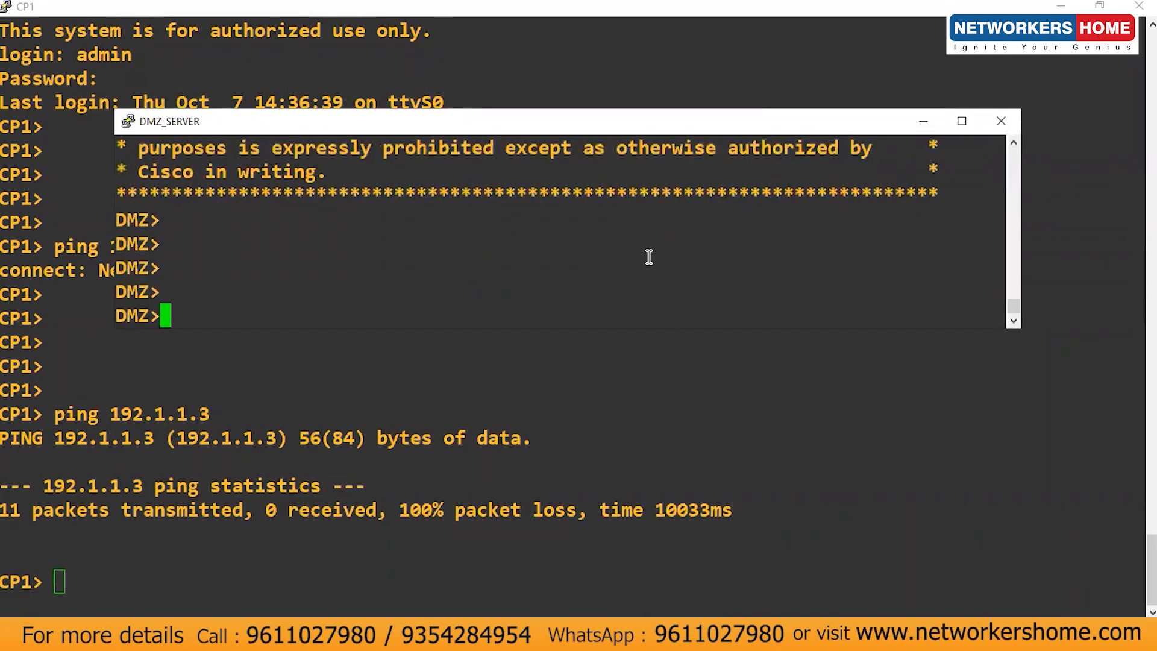
text(en)
key(Return)
key(Return)
key(Return)
text(sh ip int  b)
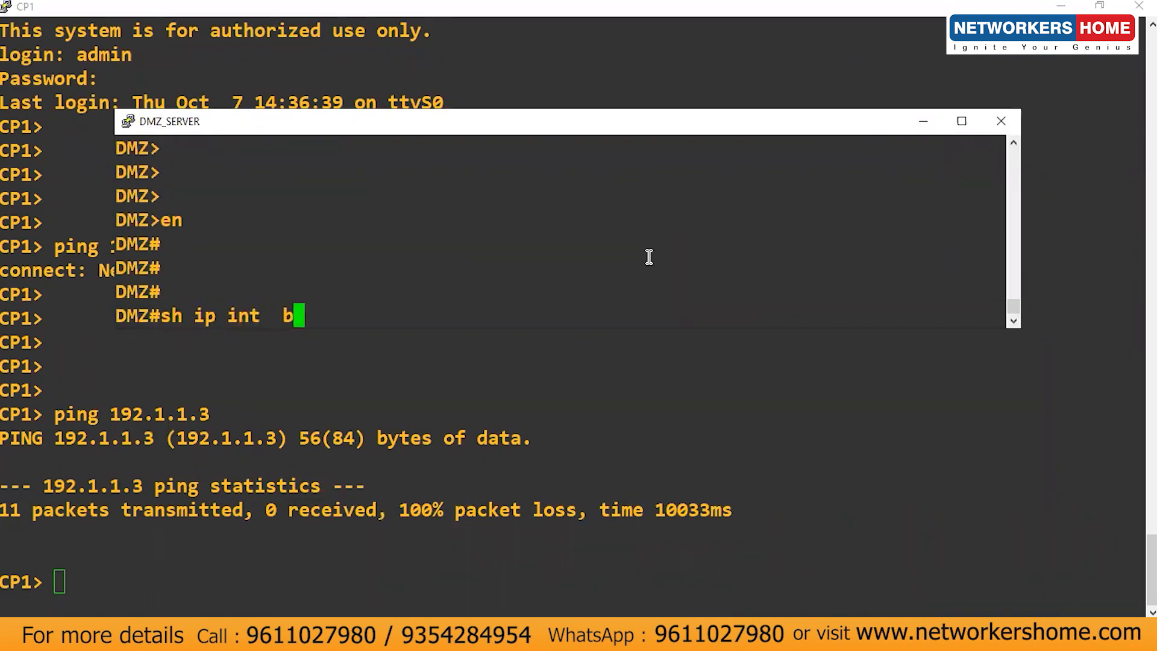
key(Return)
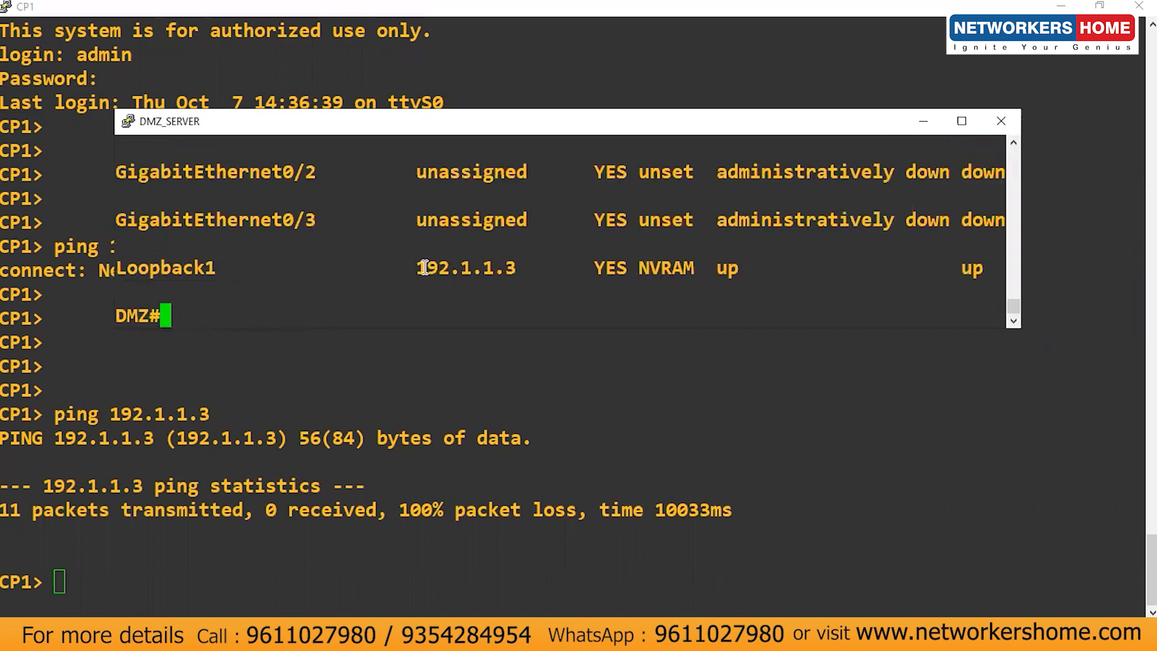
drag(411, 268, 512, 268)
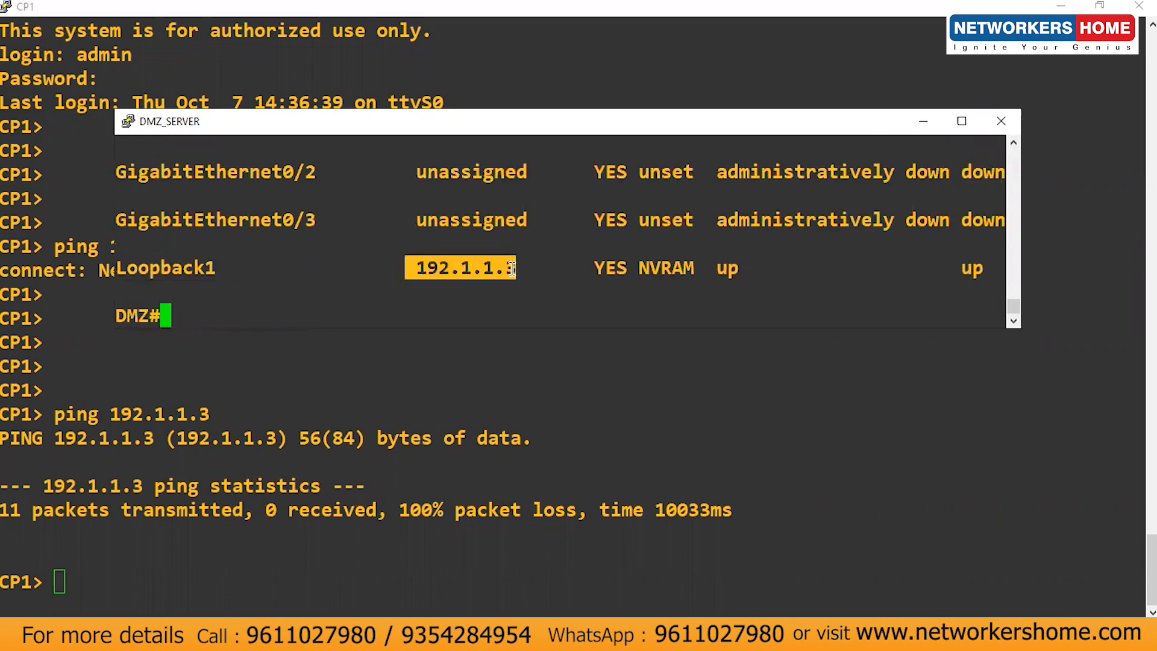
click(512, 268)
Step: Show the routing table and ping the default next hop 192.168.30.10
text(sh ip route)
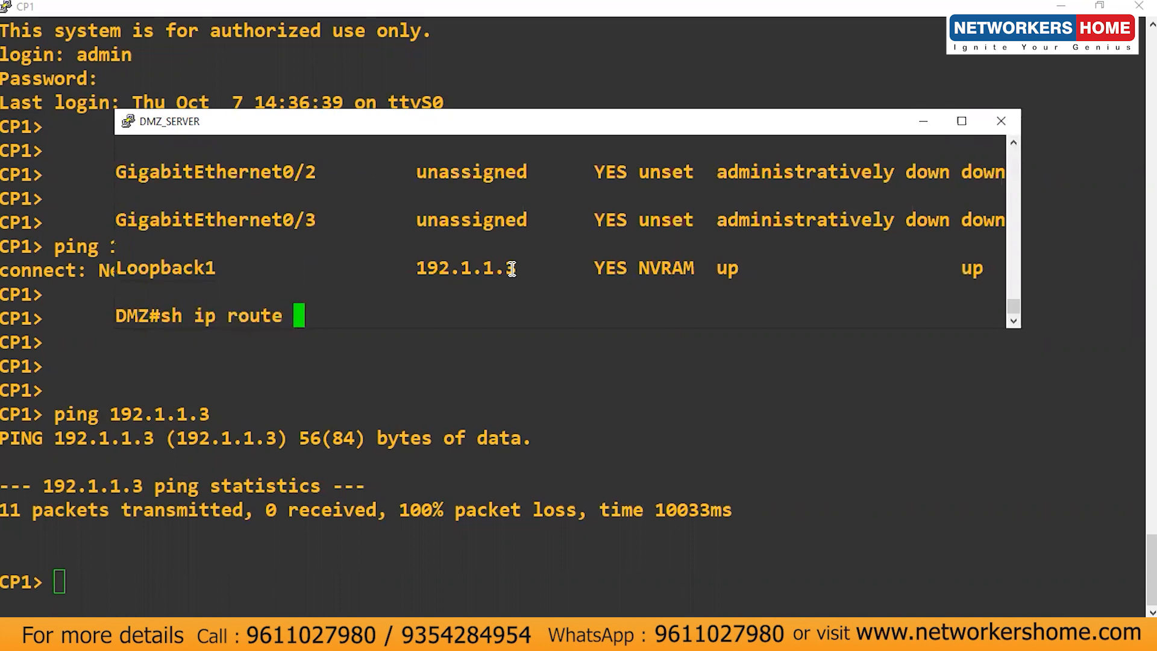
key(Return)
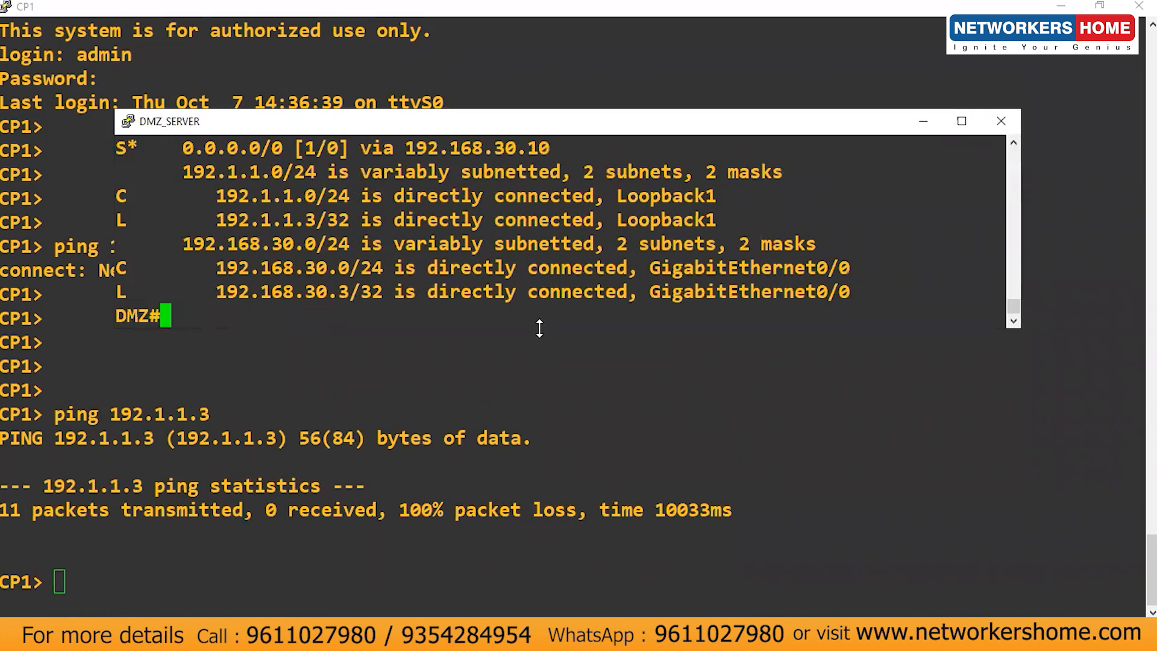
drag(540, 329, 549, 449)
double_click(474, 268)
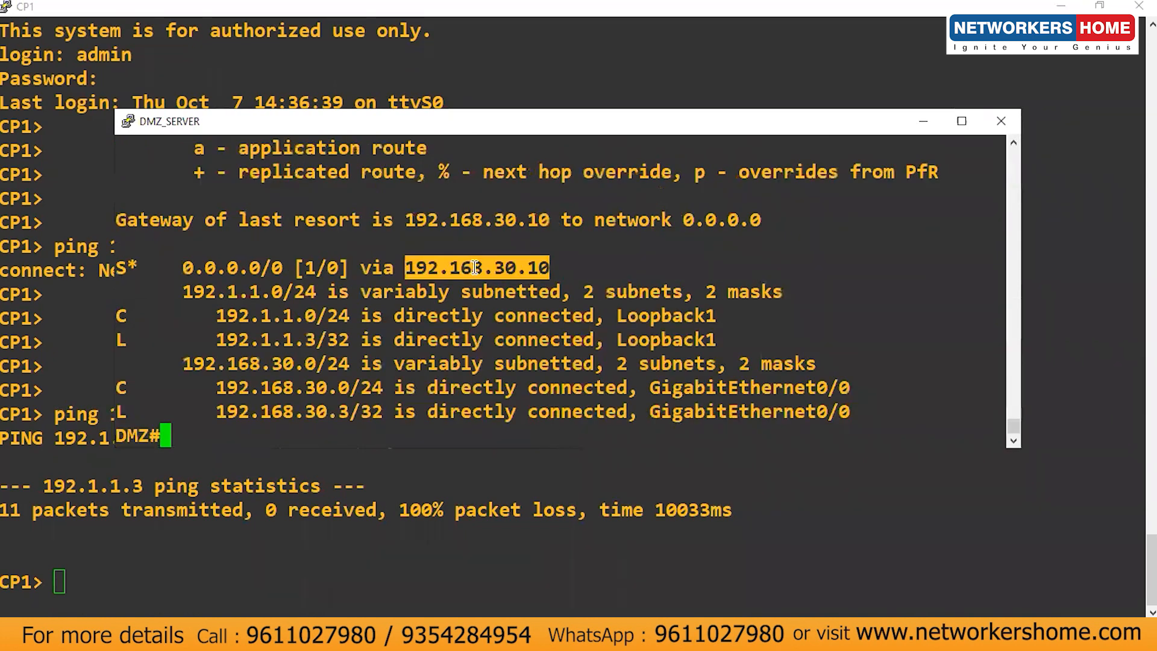
text(ping)
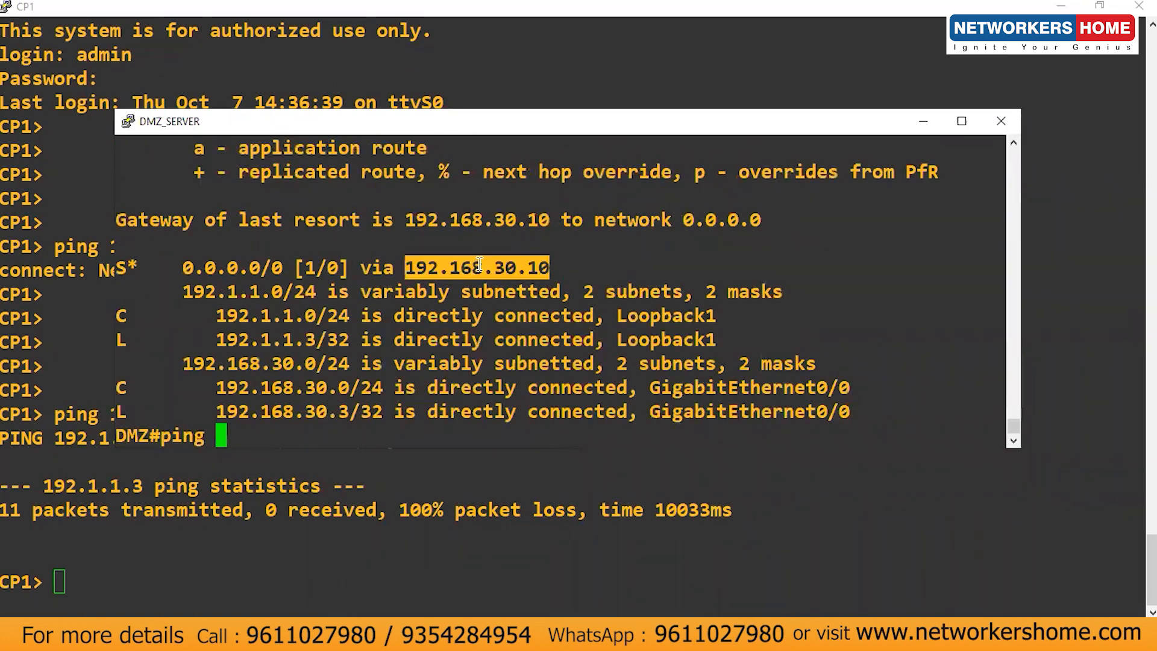
right_click(479, 265)
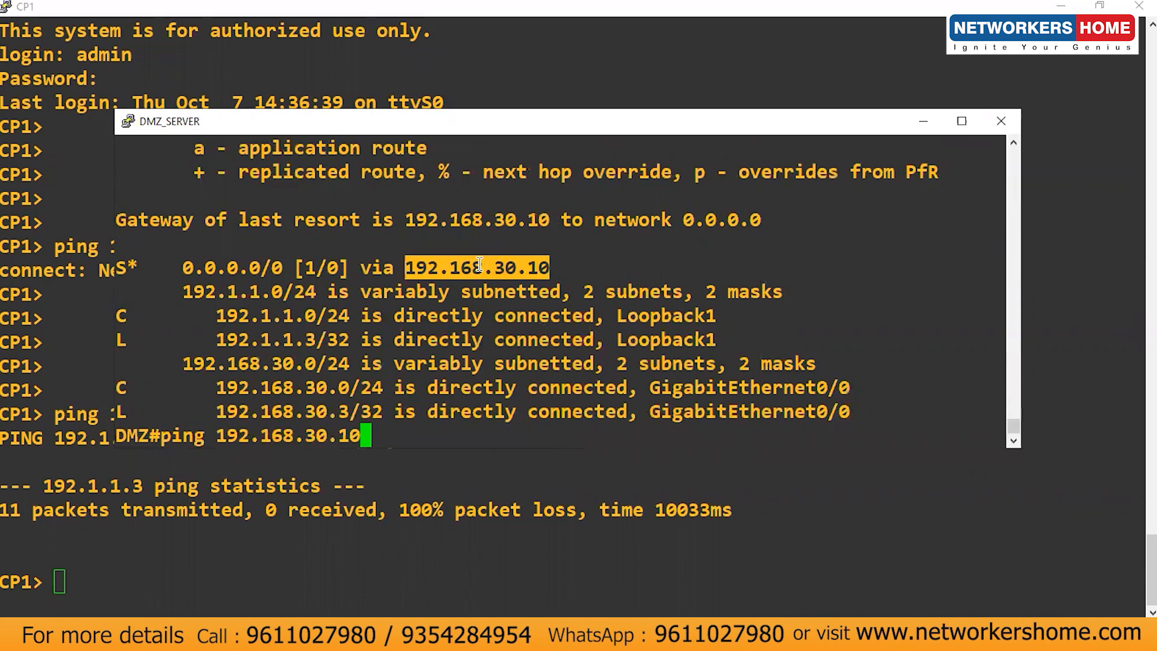
key(Return)
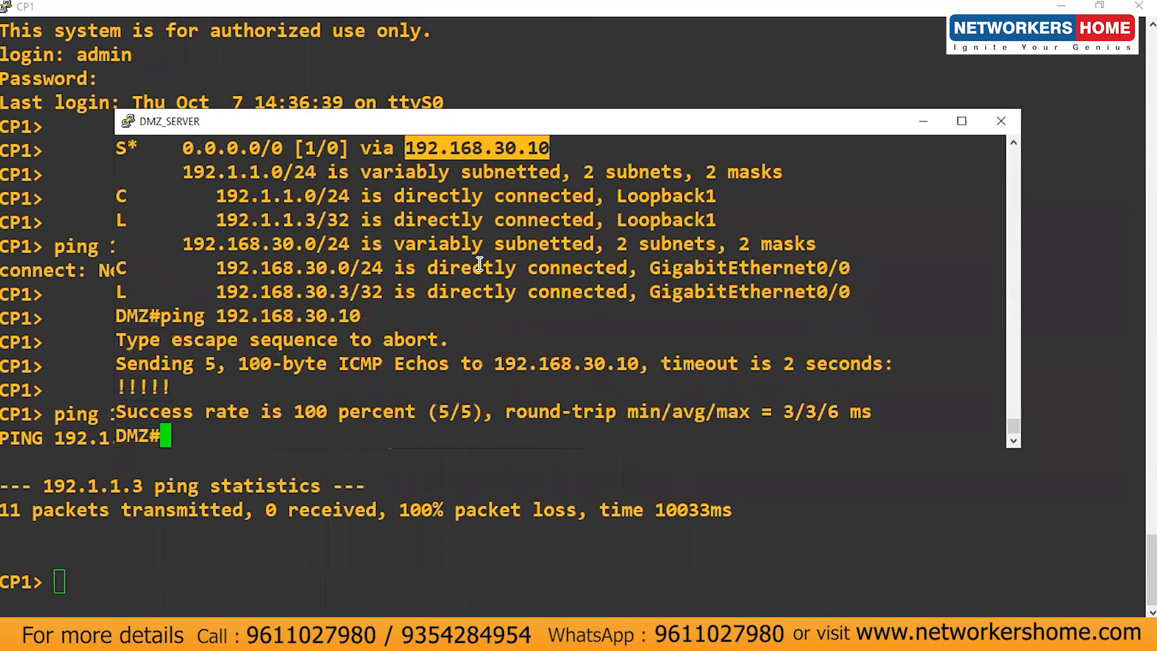
Step: Minimize DMZ_SERVER and ping 192.168.30.3 from CP1, getting replies
click(923, 121)
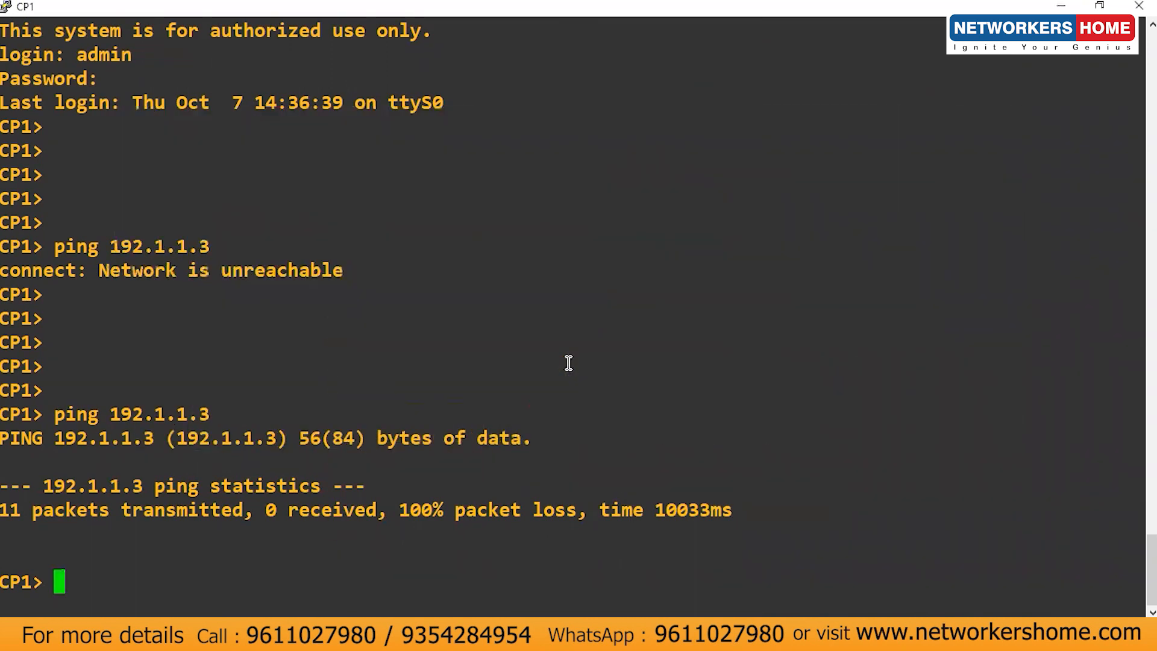
key(Return)
key(Return)
key(Return)
key(Return)
key(Return)
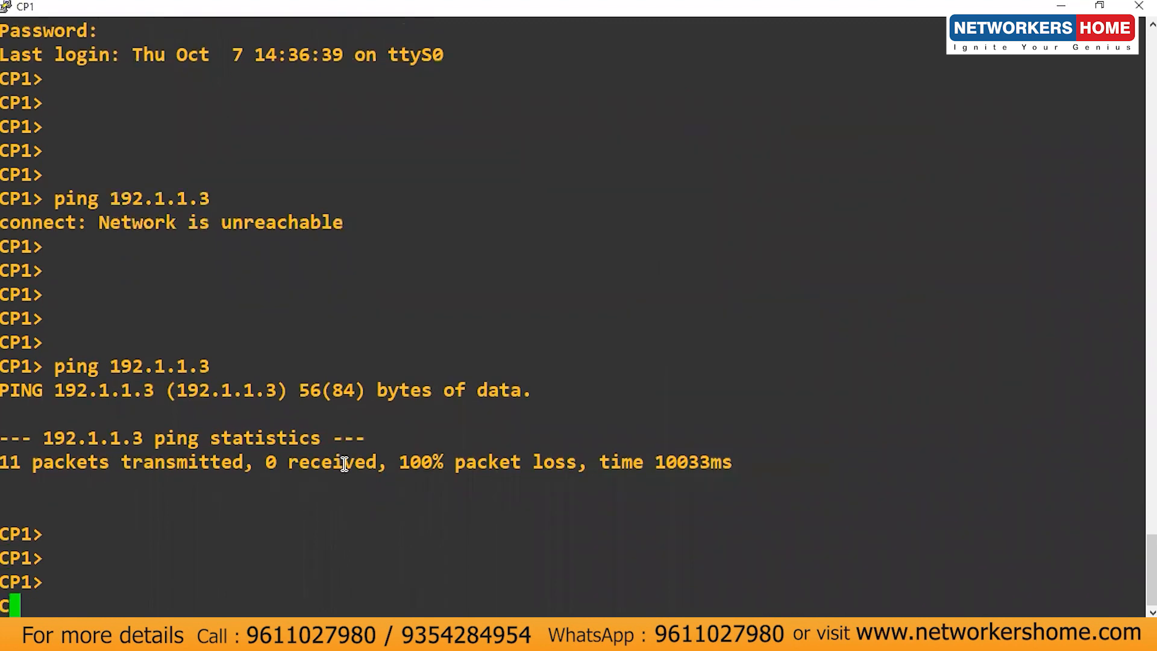
text(ping)
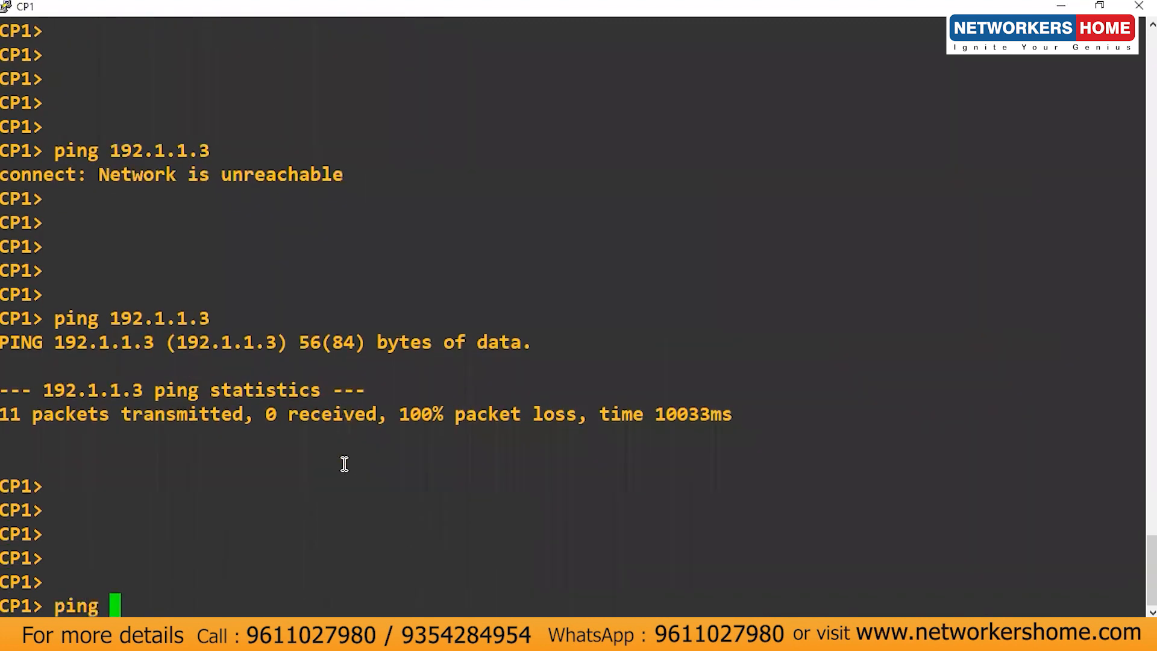
text( 192.168.)
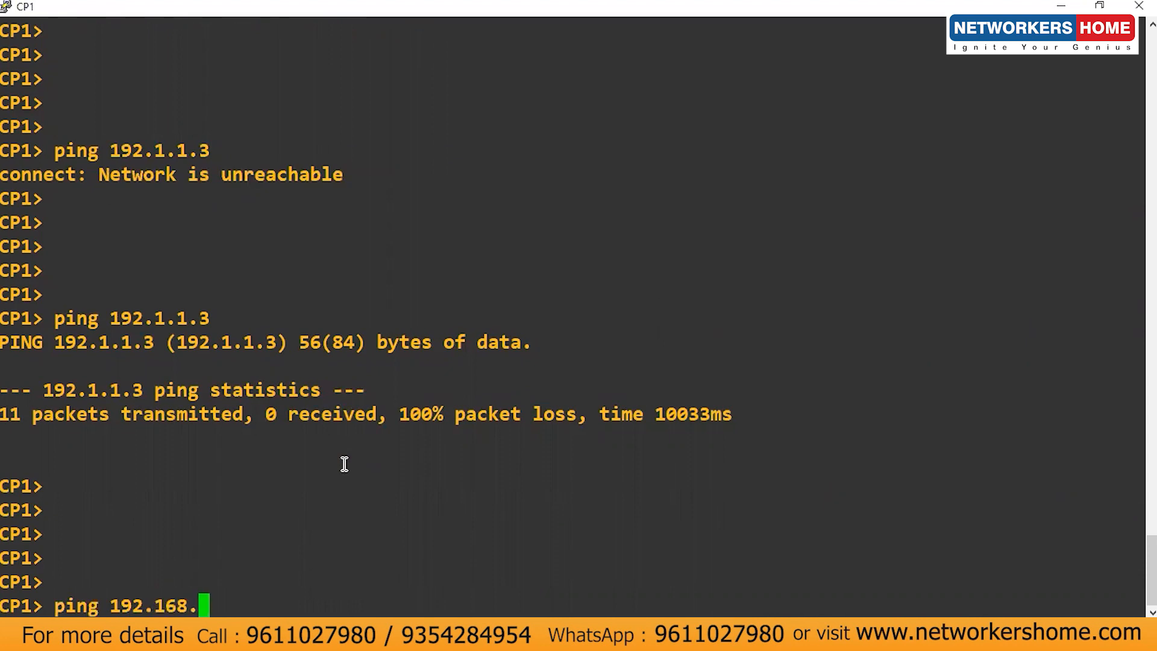
text(30.3)
key(Return)
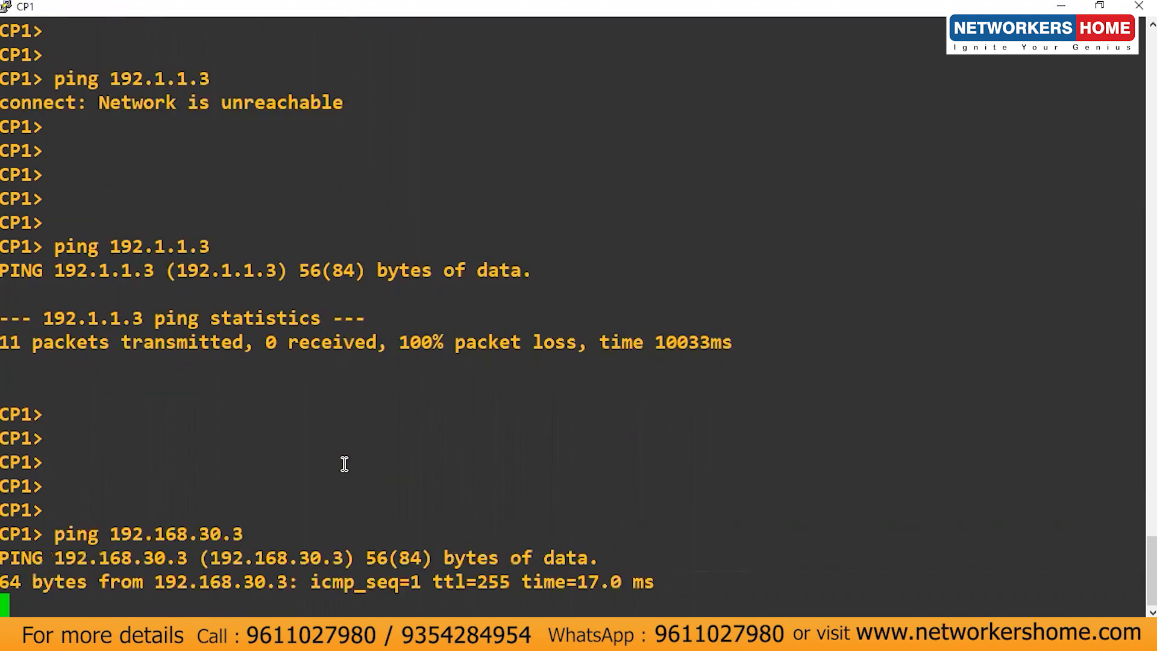
key(ctrl+c)
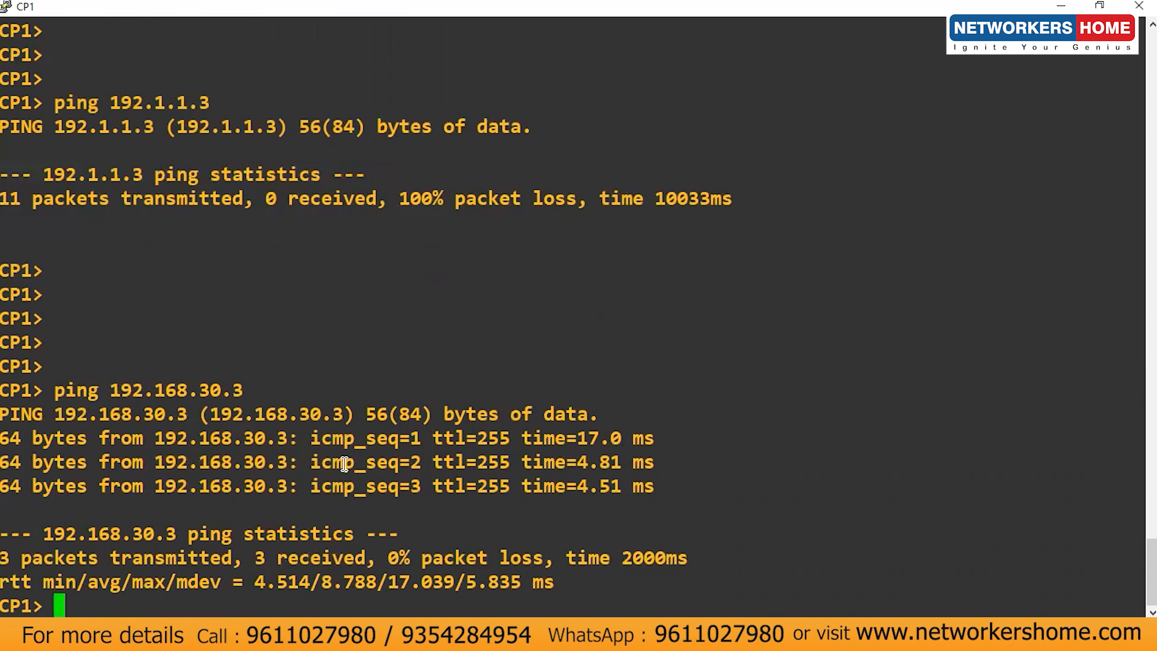
Step: Rerun ping 192.1.1.3, still with 100% loss, then return to the Gaia portal
key(Up)
key(Up)
key(Return)
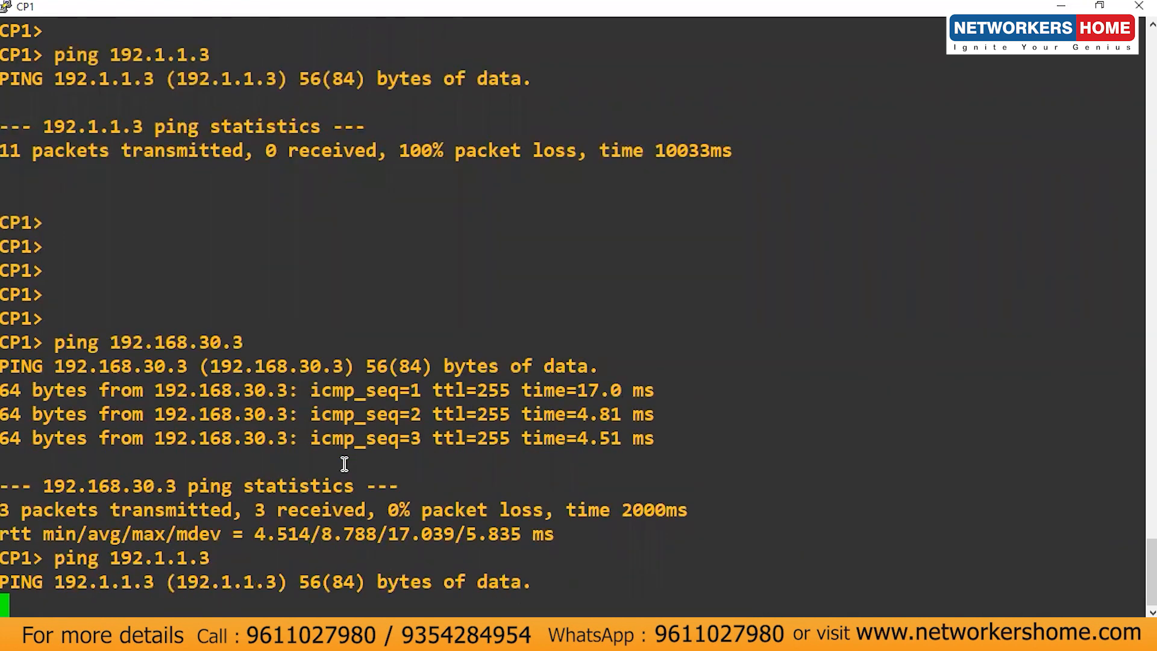
key(ctrl+c)
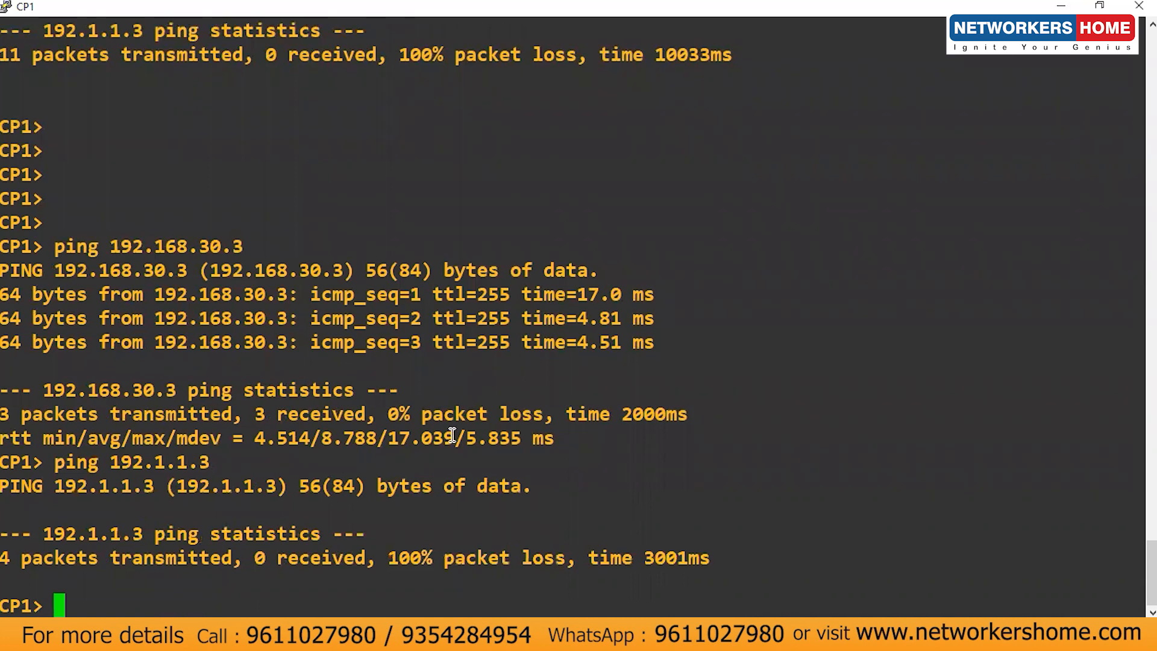
key(Return)
key(Return)
key(Return)
key(Return)
key(Return)
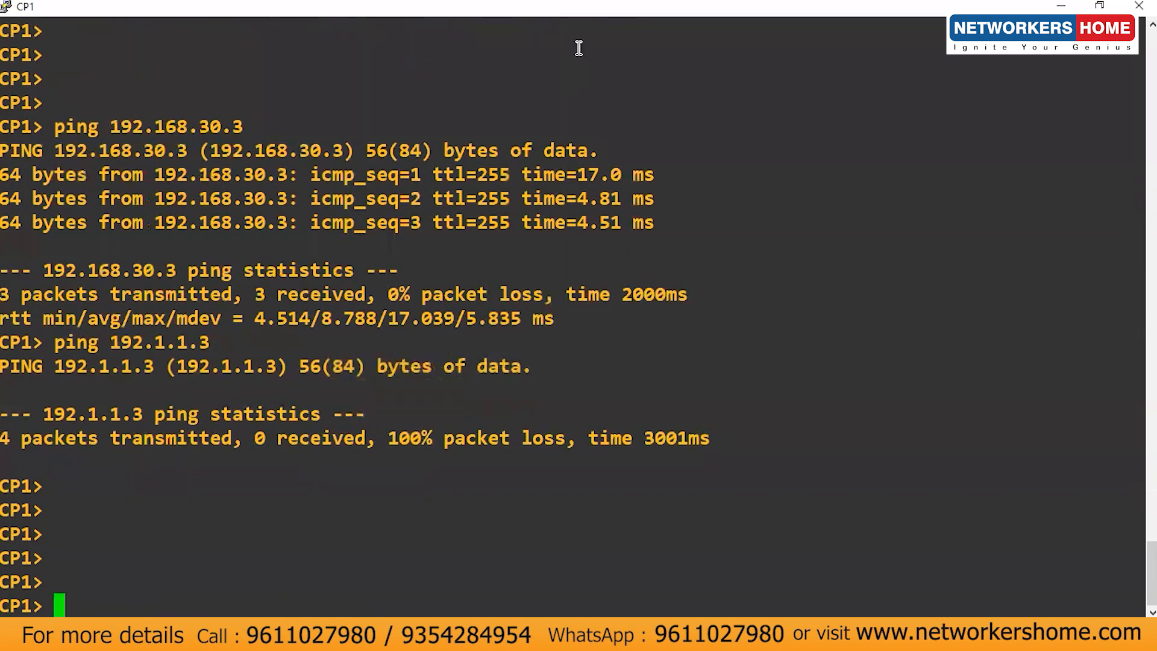
key(alt+Tab)
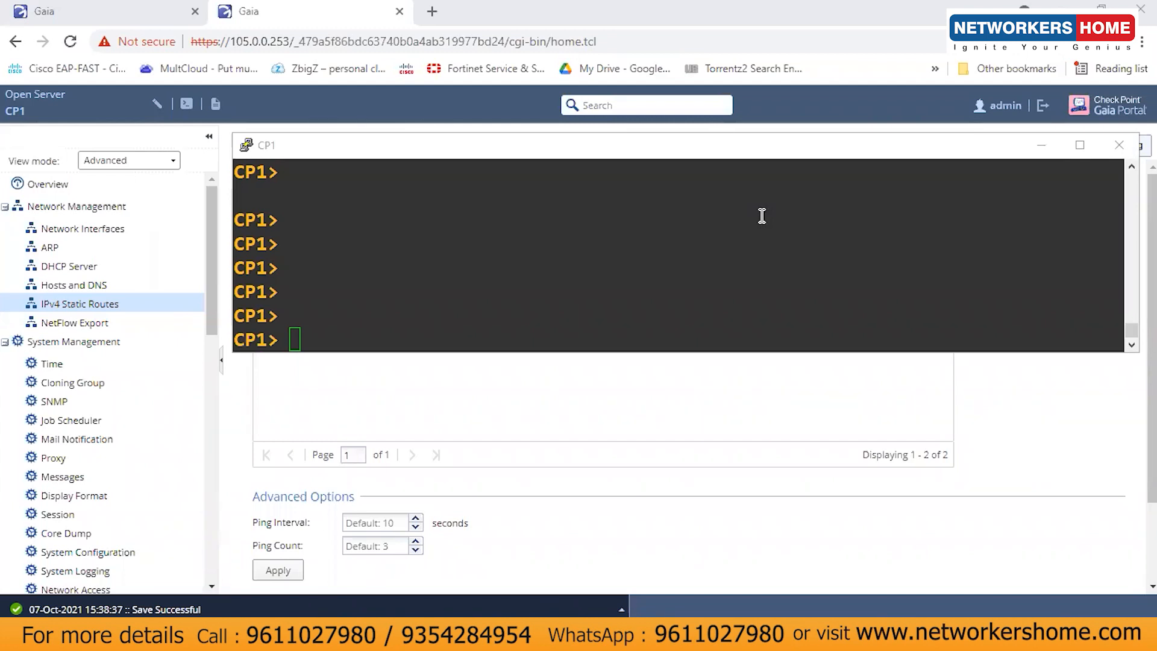
Step: Launch SmartConsole R80.10 via 'sm' search and log in to 105.0.0.254 with the admin password
click(687, 281)
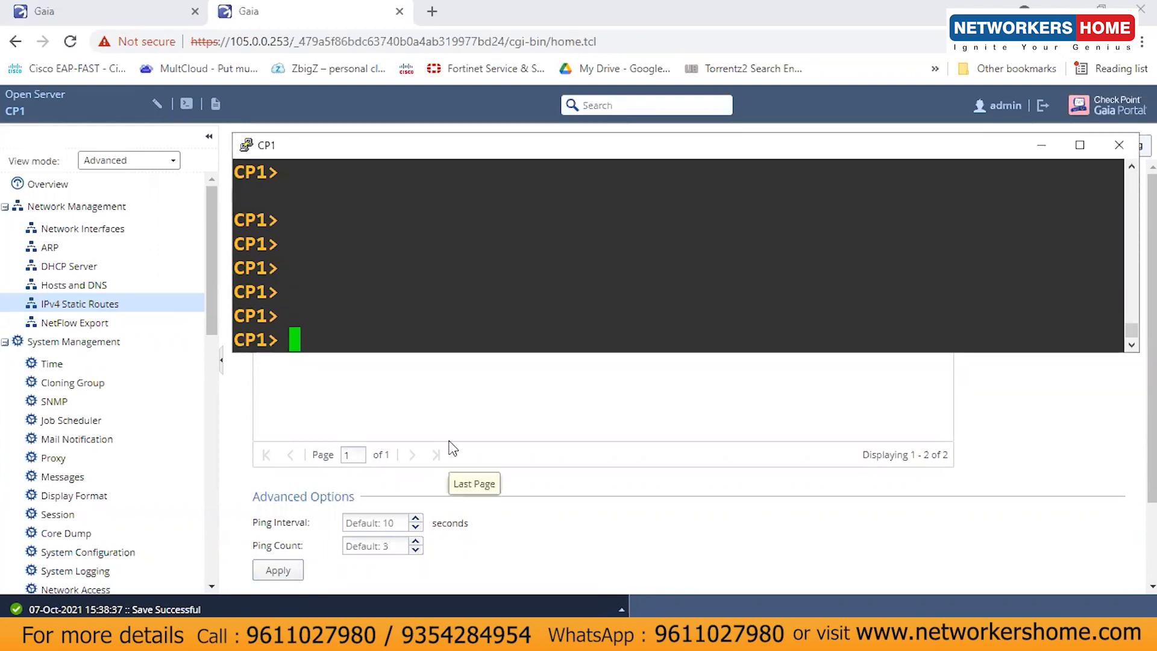
key(super+s)
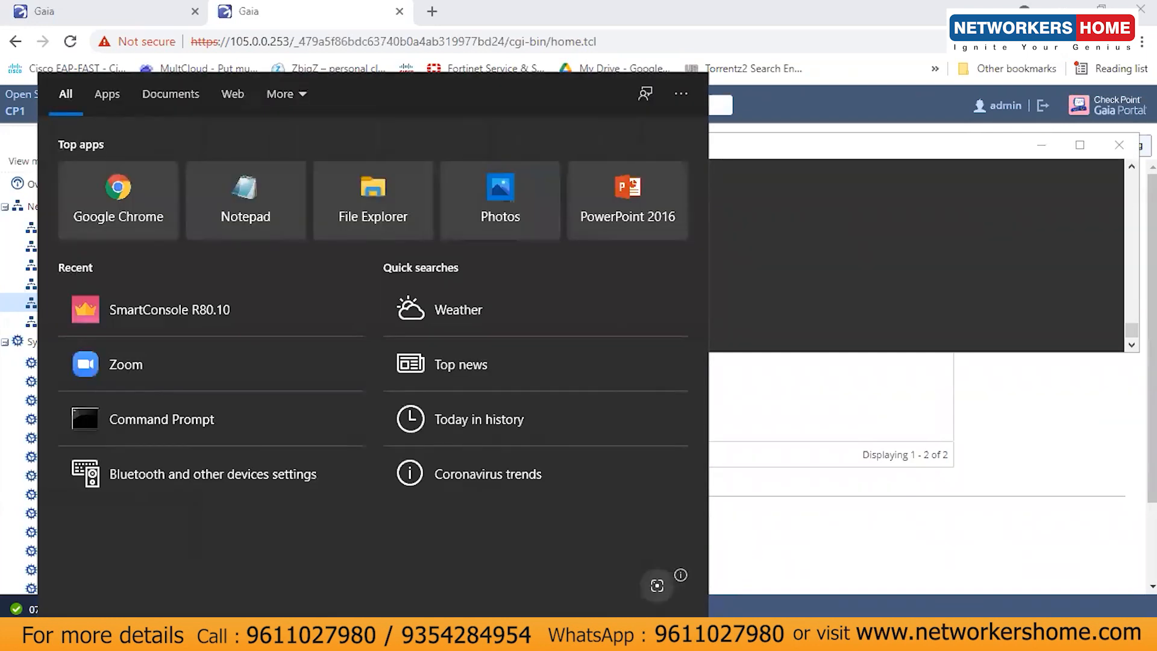
text(sm)
key(Return)
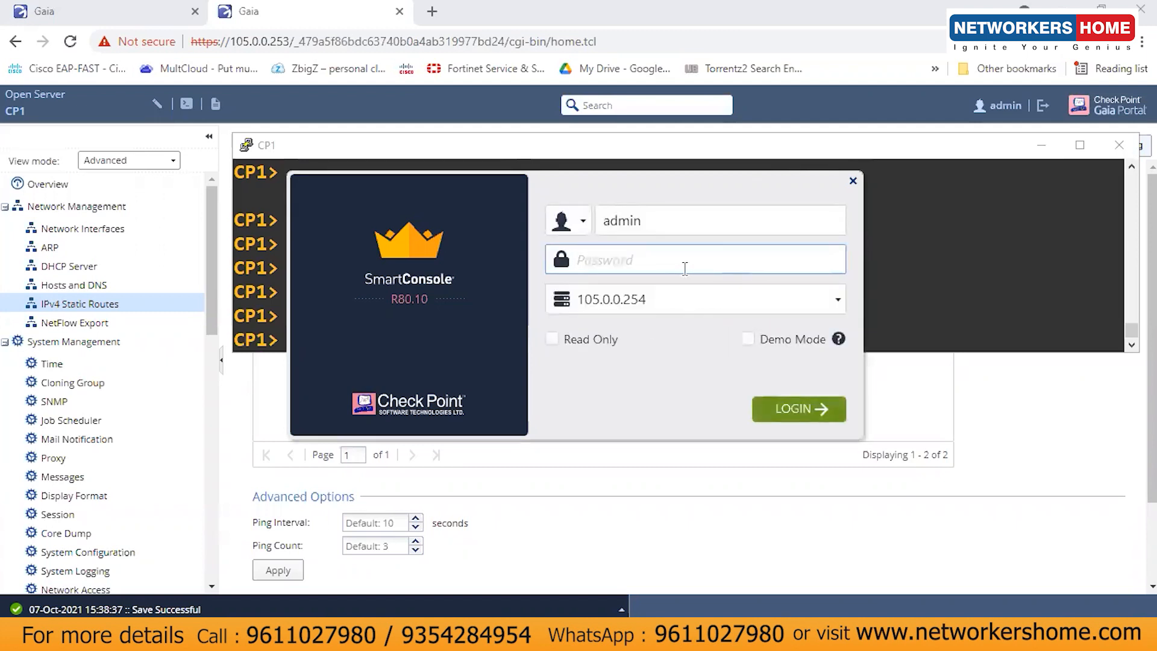
text(••••••)
key(Return)
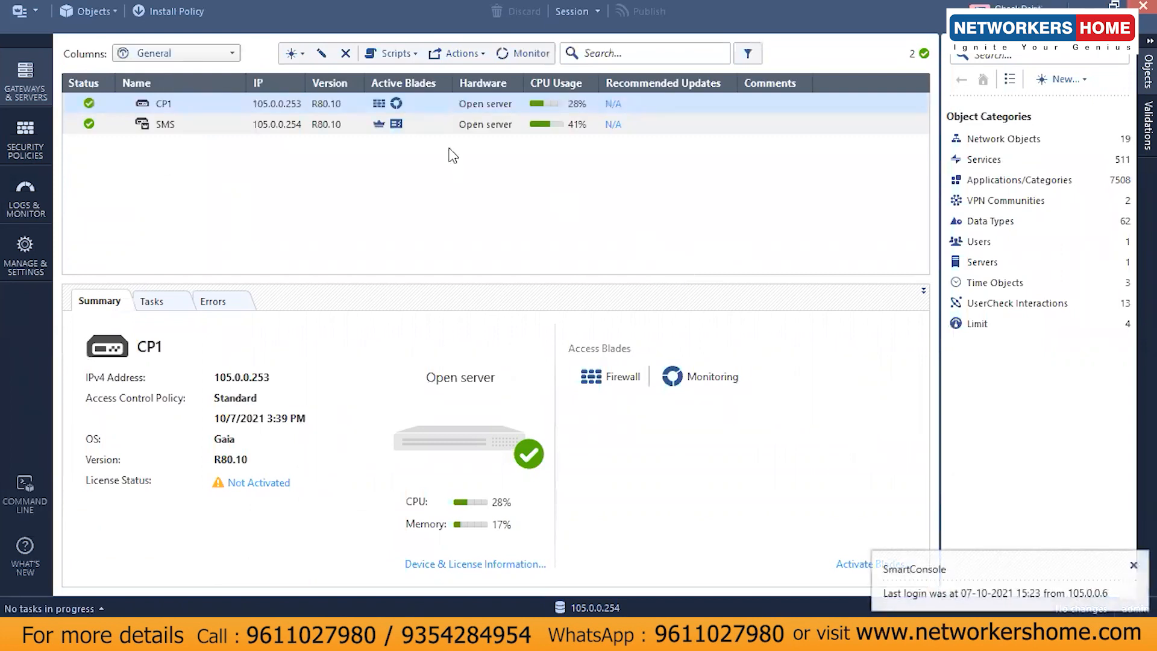
Step: Open the CP1 gateway properties and review interfaces eth1, eth2 and eth3
right_click(283, 99)
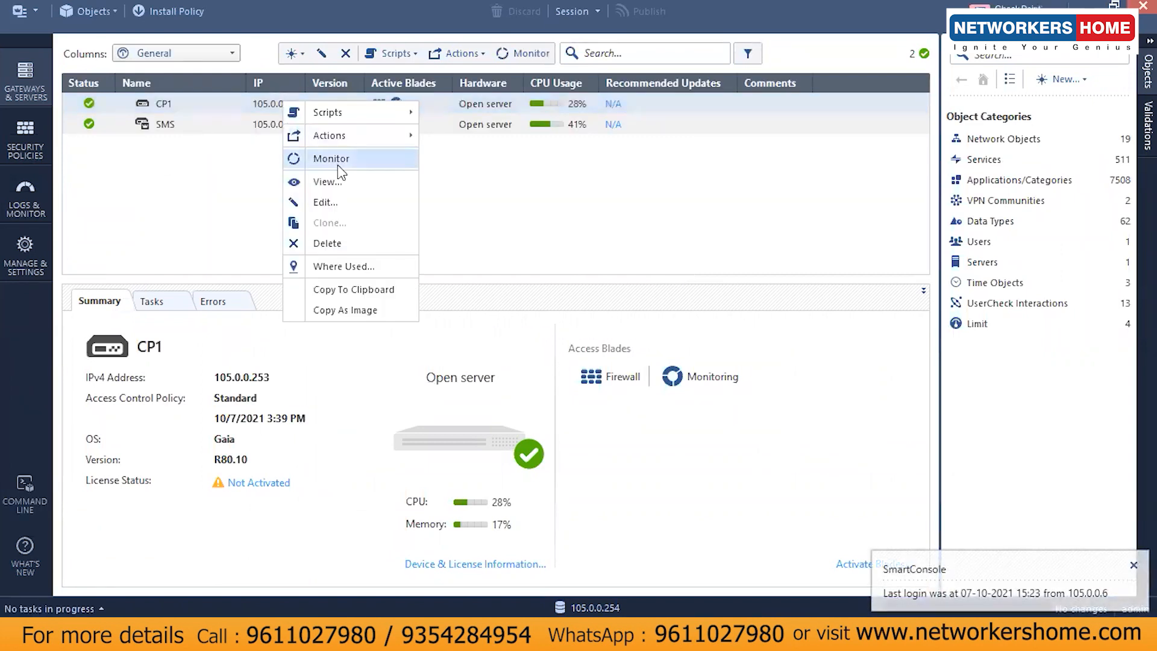
click(334, 201)
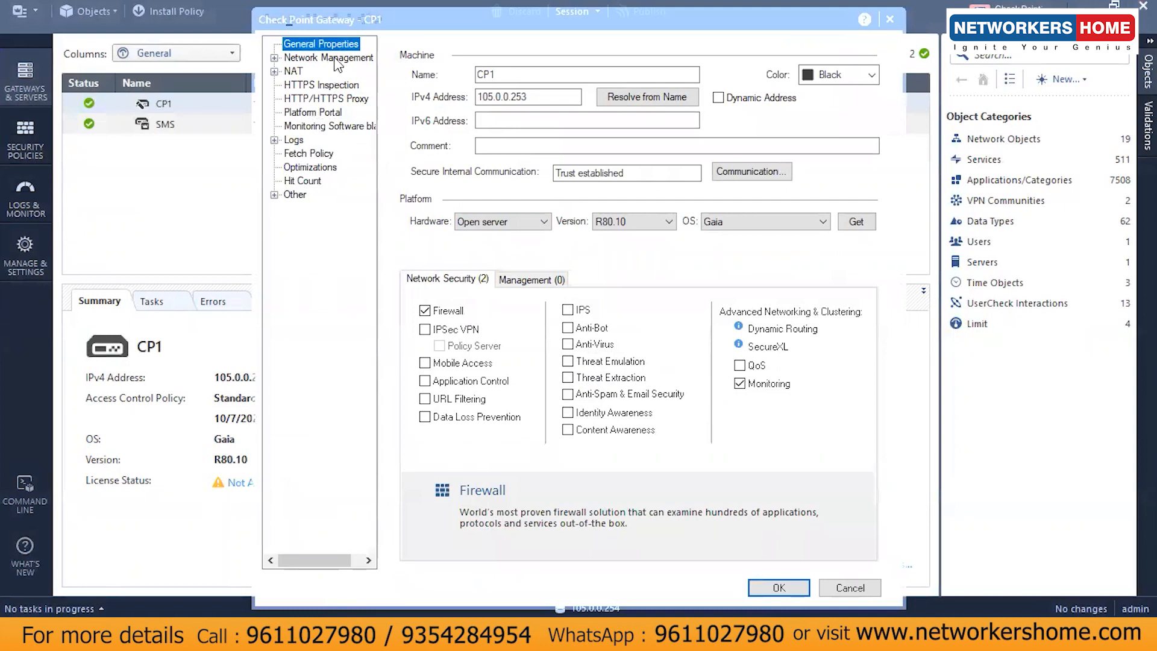
click(335, 60)
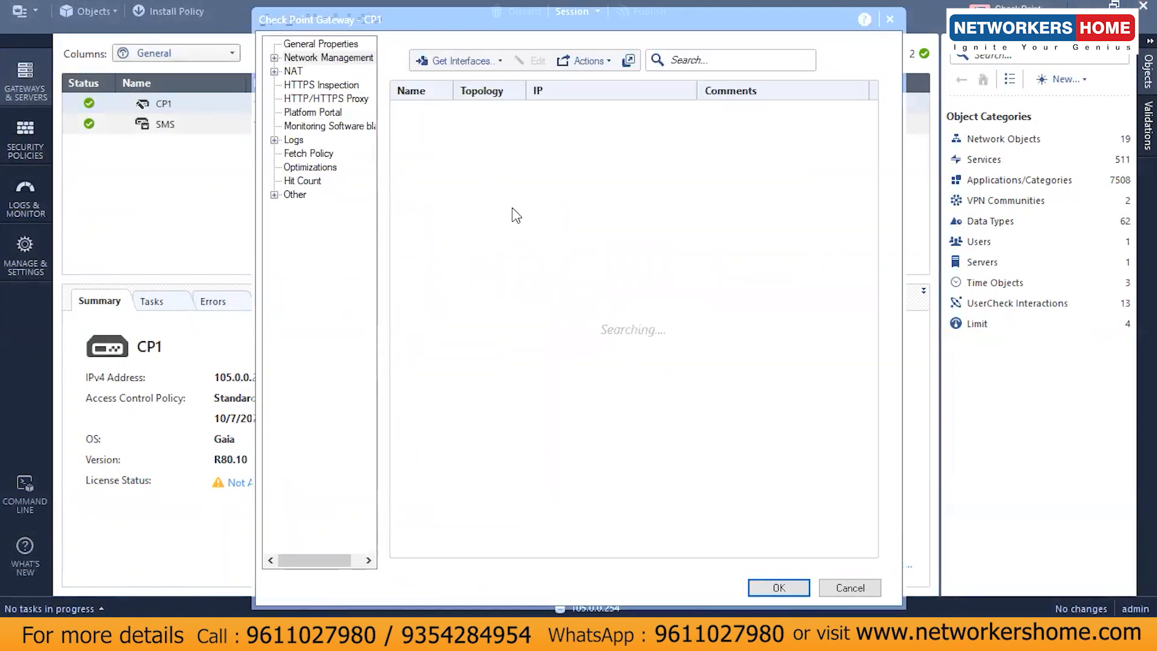
click(486, 132)
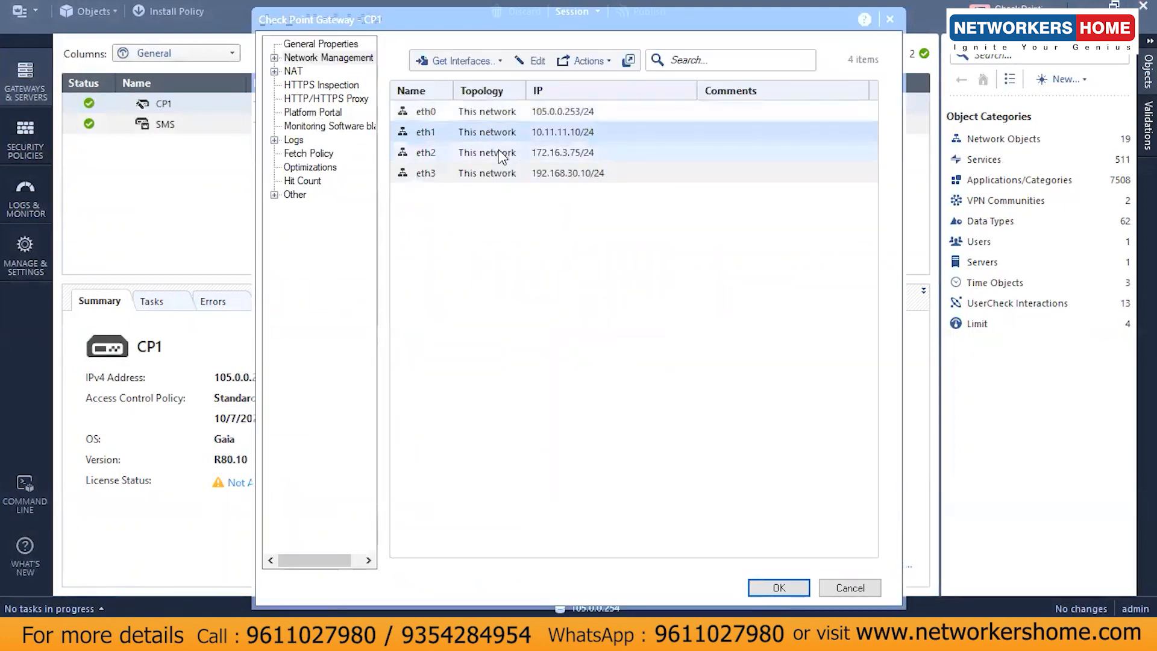
click(498, 151)
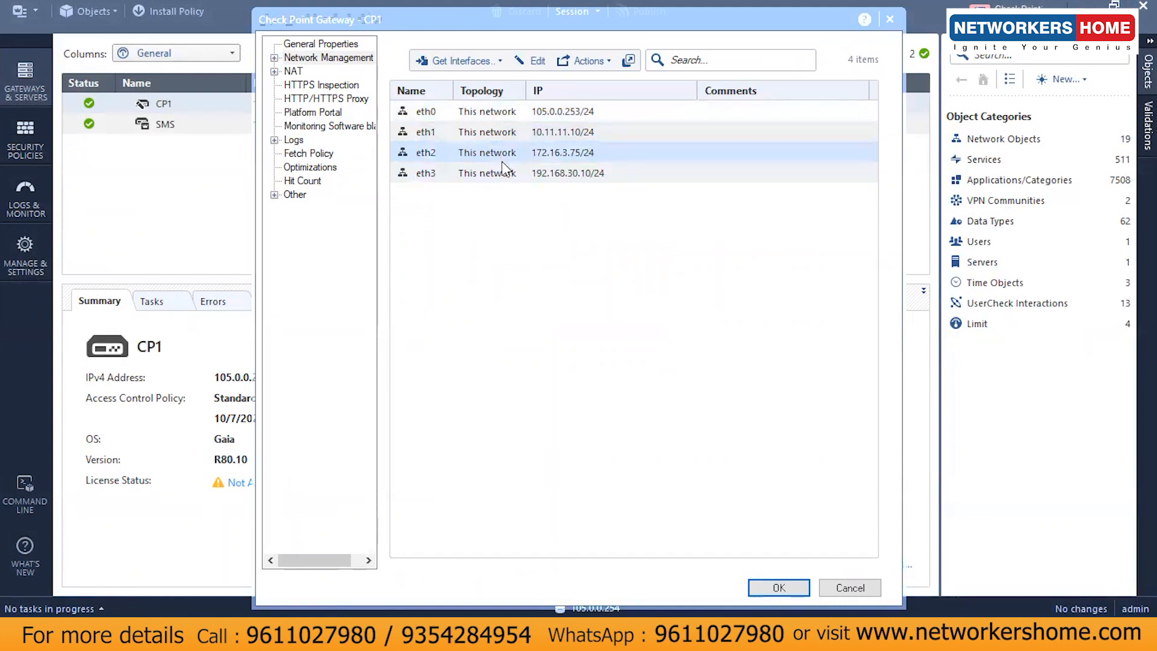
click(506, 173)
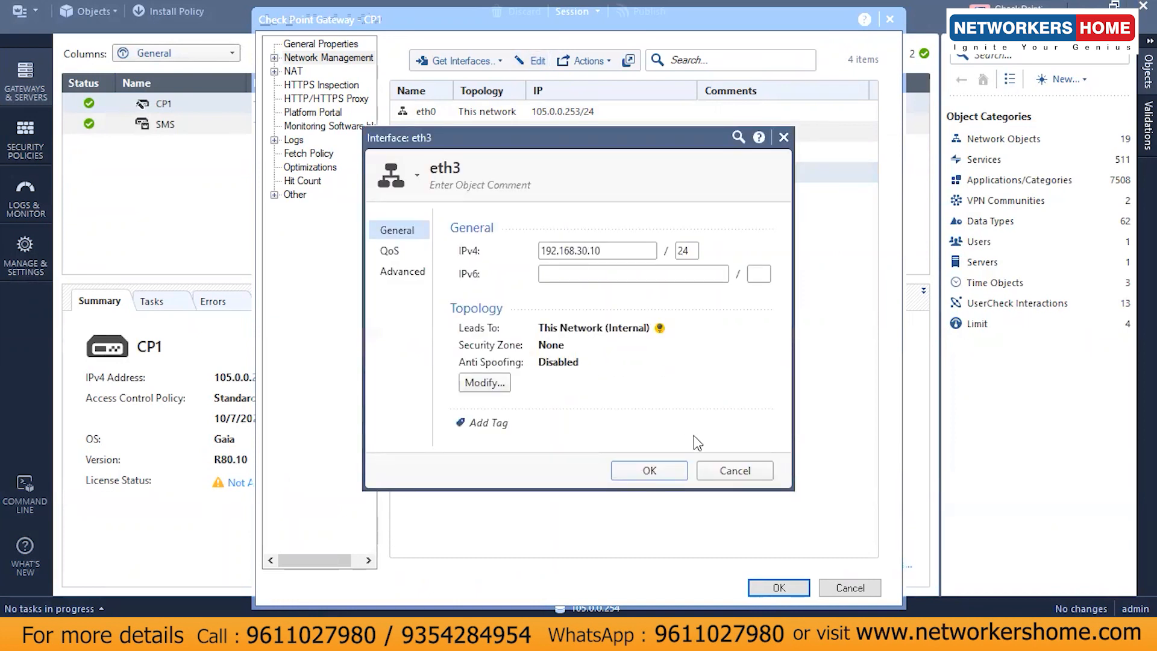
Step: Cancel the eth3, eth2 and CP1 gateway dialogs unsaved, then show Security Policies
click(738, 472)
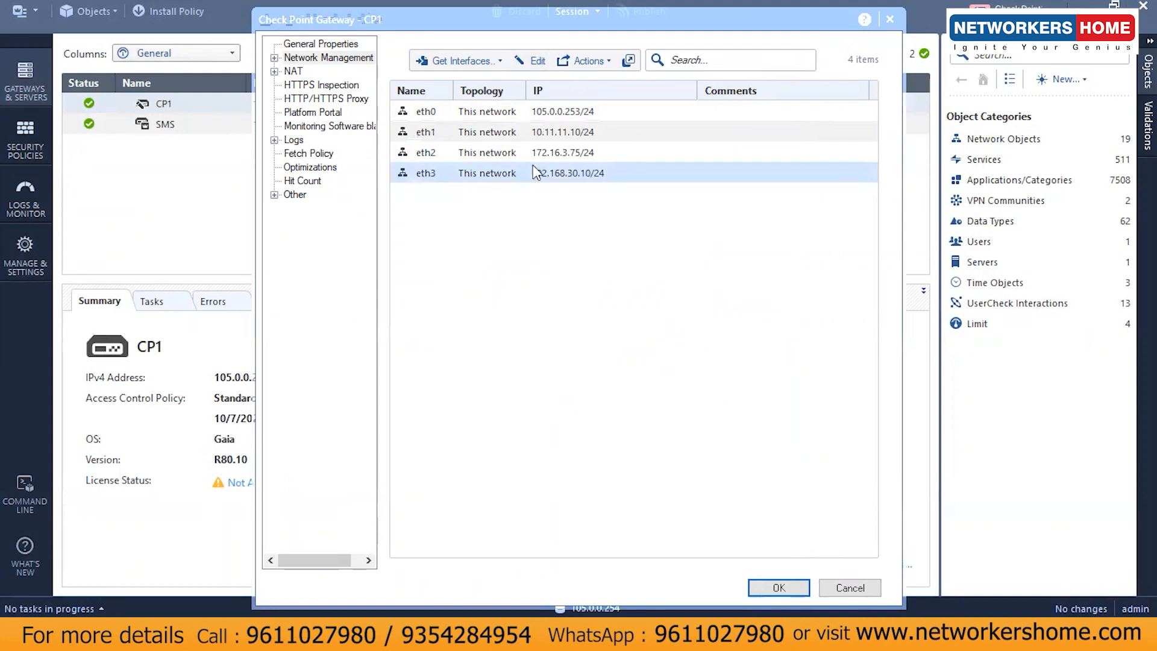
click(539, 62)
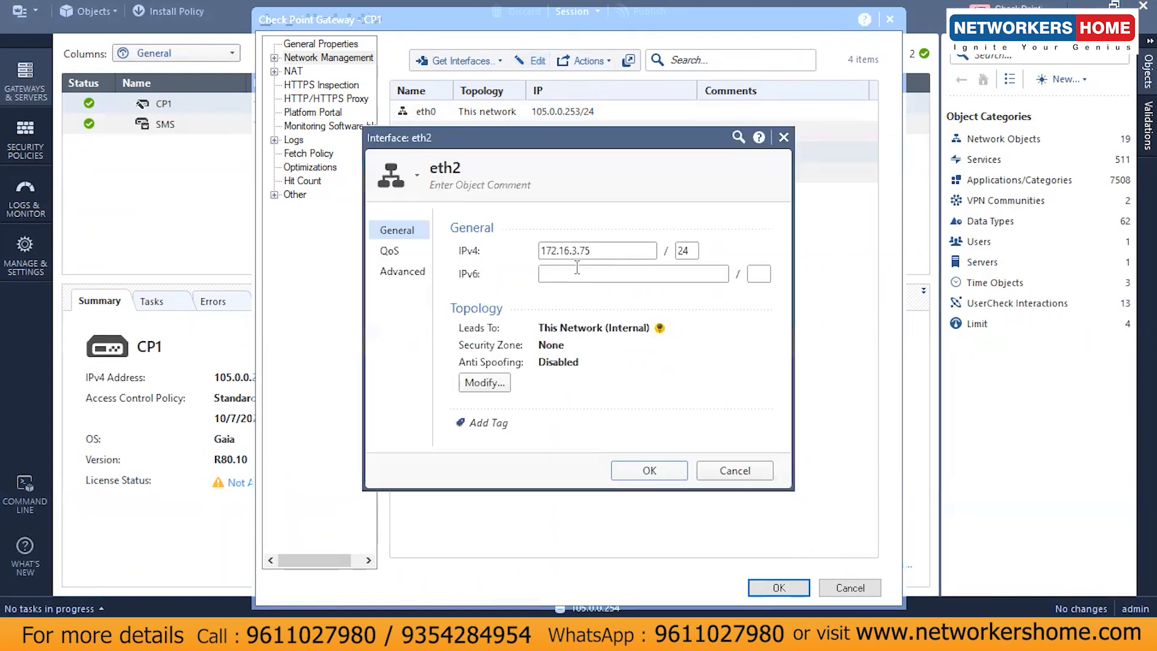
click(734, 471)
click(851, 588)
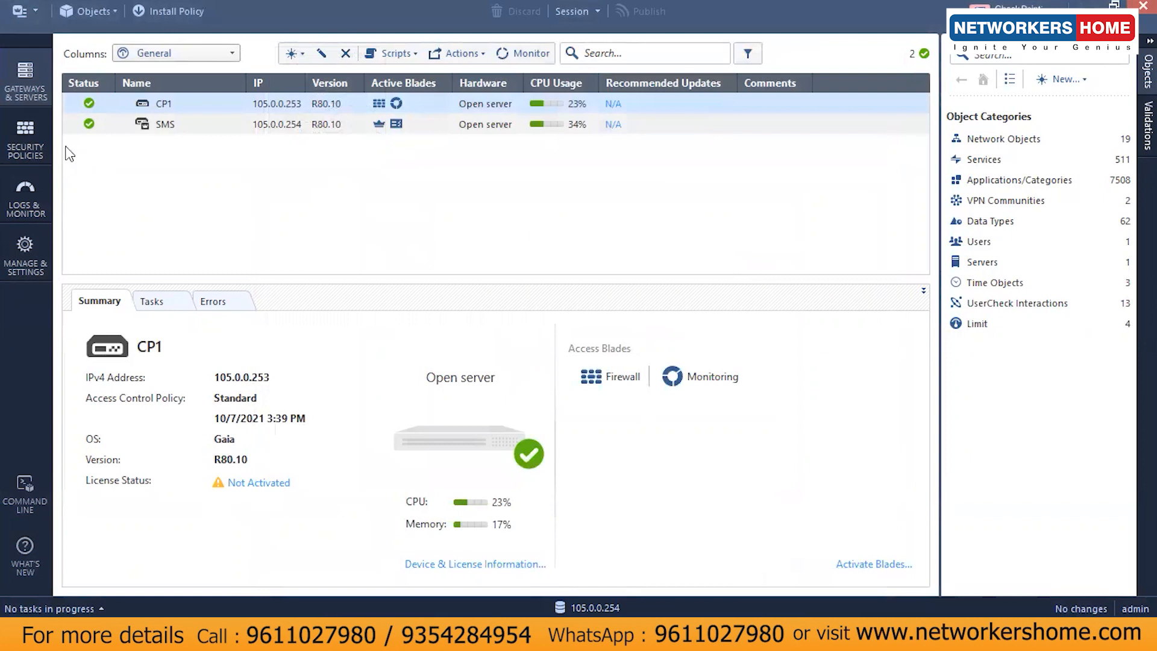
click(27, 138)
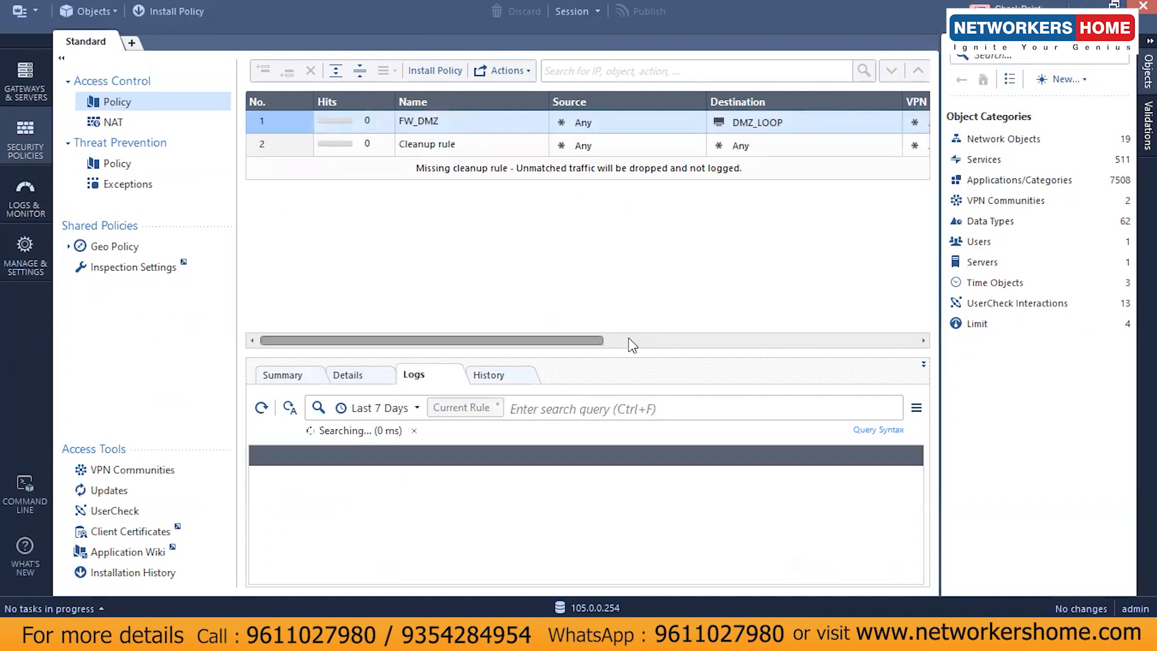
Step: Delete the FW_DMZ rule from the Standard policy, leaving only the Cleanup rule
scroll(630, 316, right, 5)
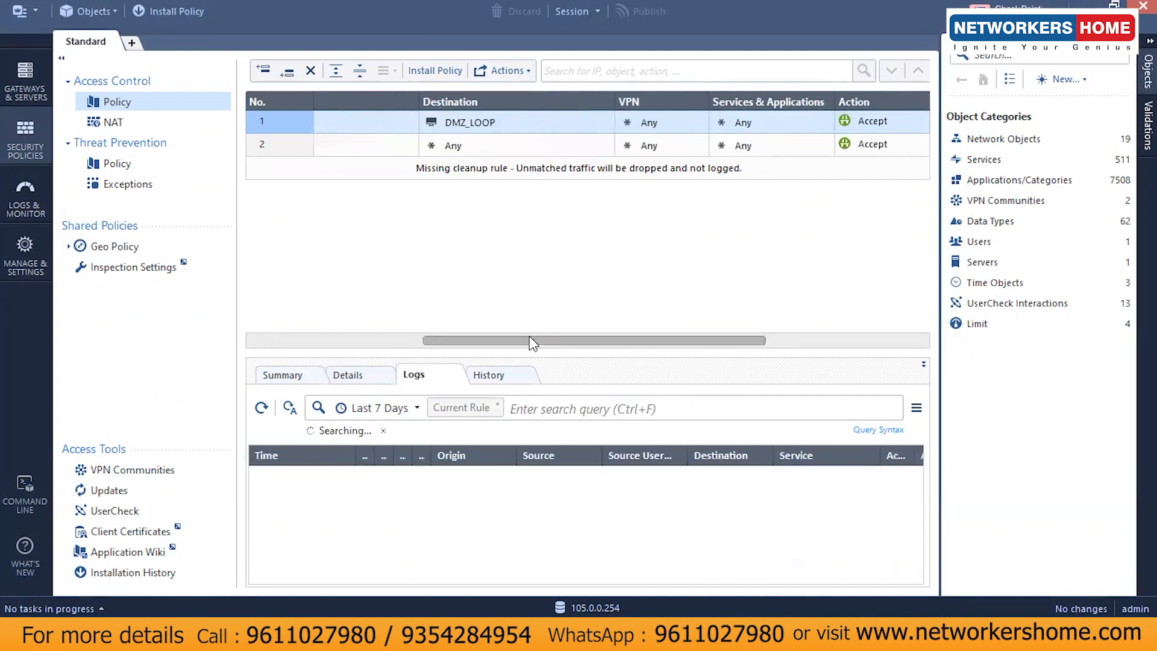
drag(527, 339, 300, 339)
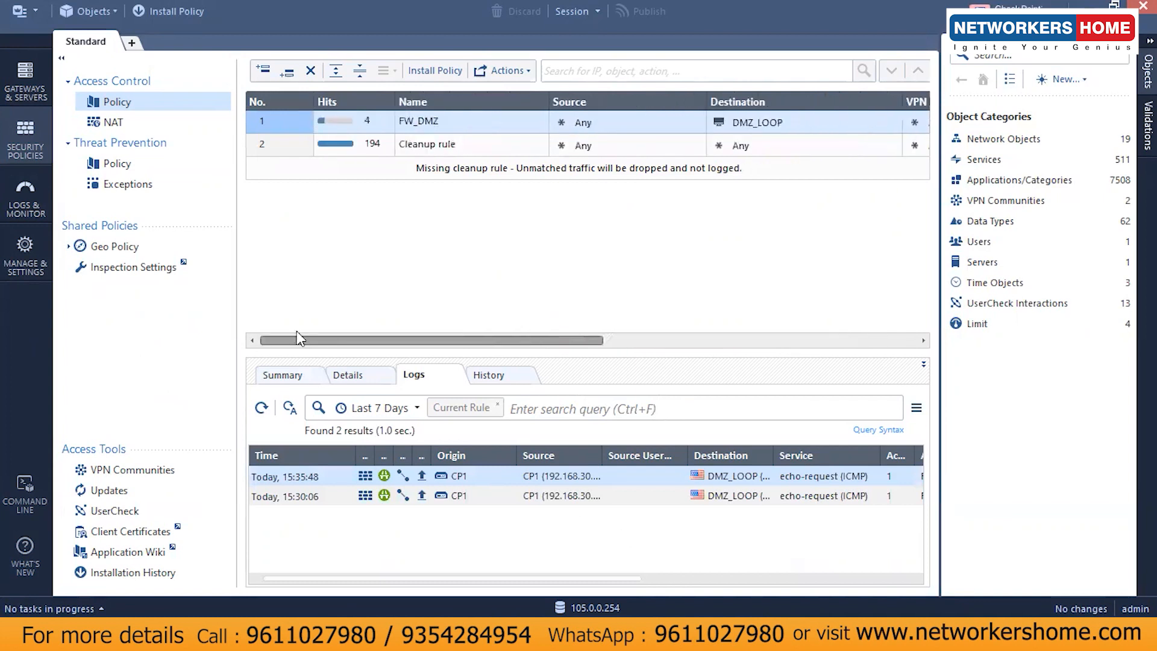
click(311, 71)
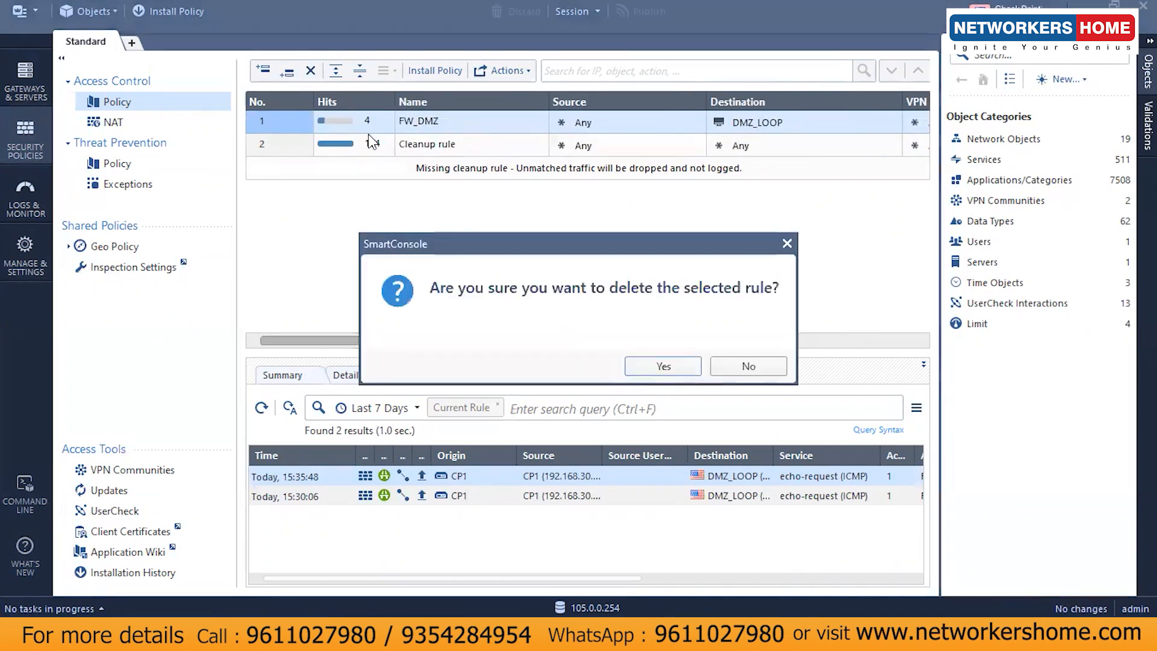
click(659, 366)
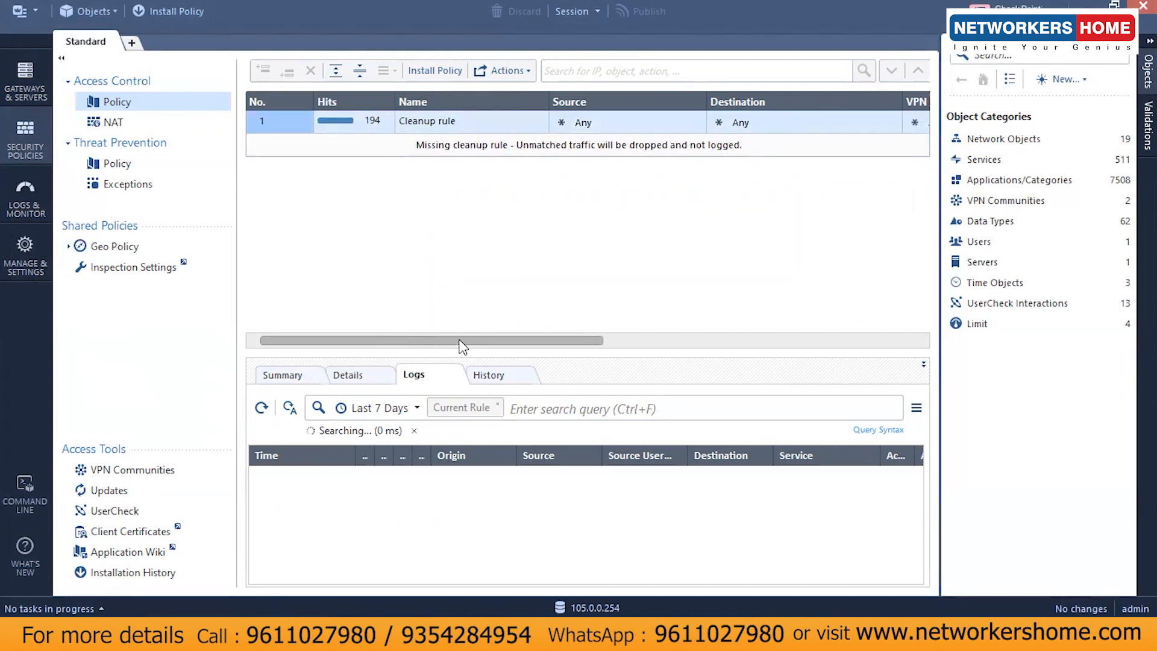
scroll(460, 341, right, 3)
drag(461, 345, 757, 305)
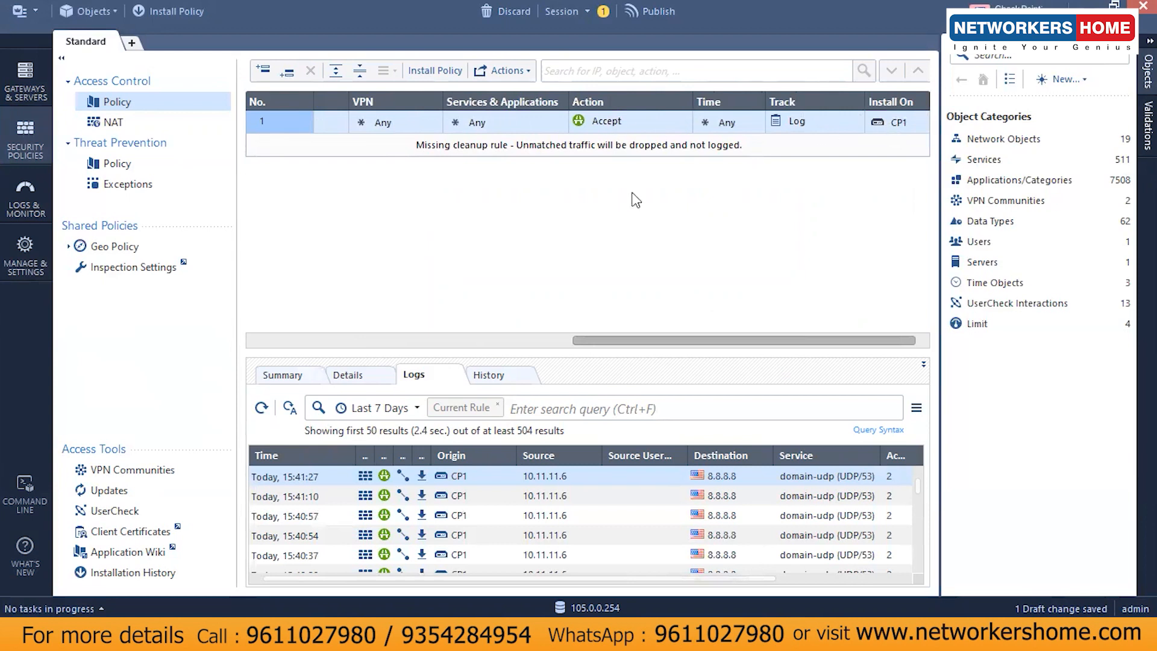
drag(675, 344, 205, 305)
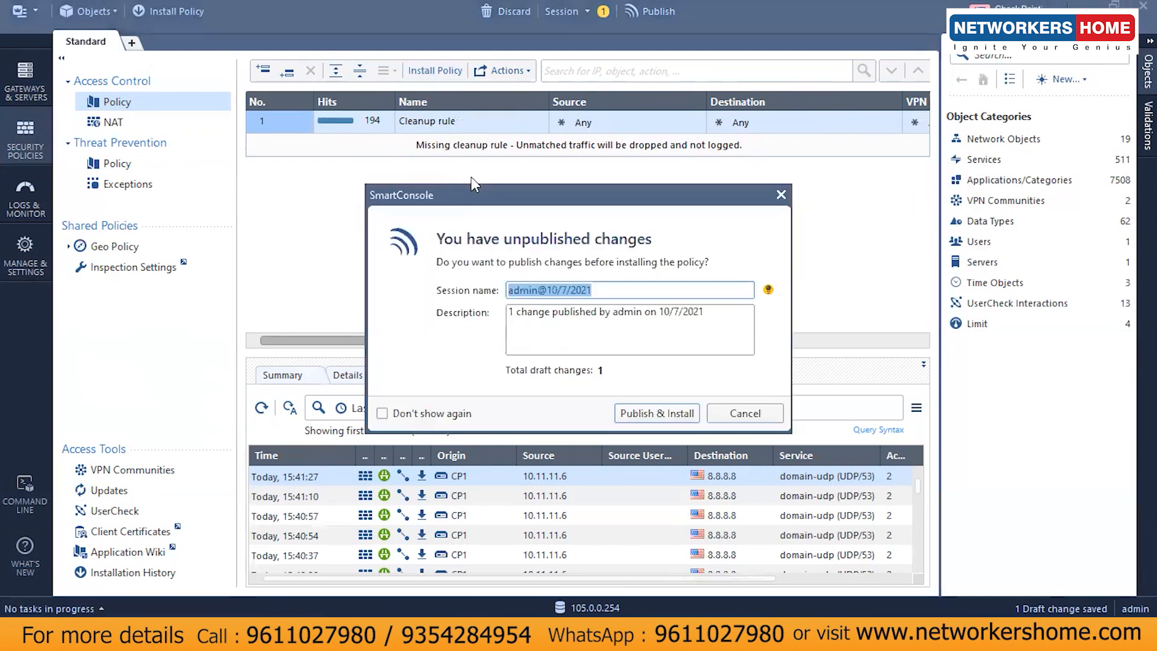
Step: Publish the deletion, install the Standard policy on CP1, and check installation progress
click(657, 413)
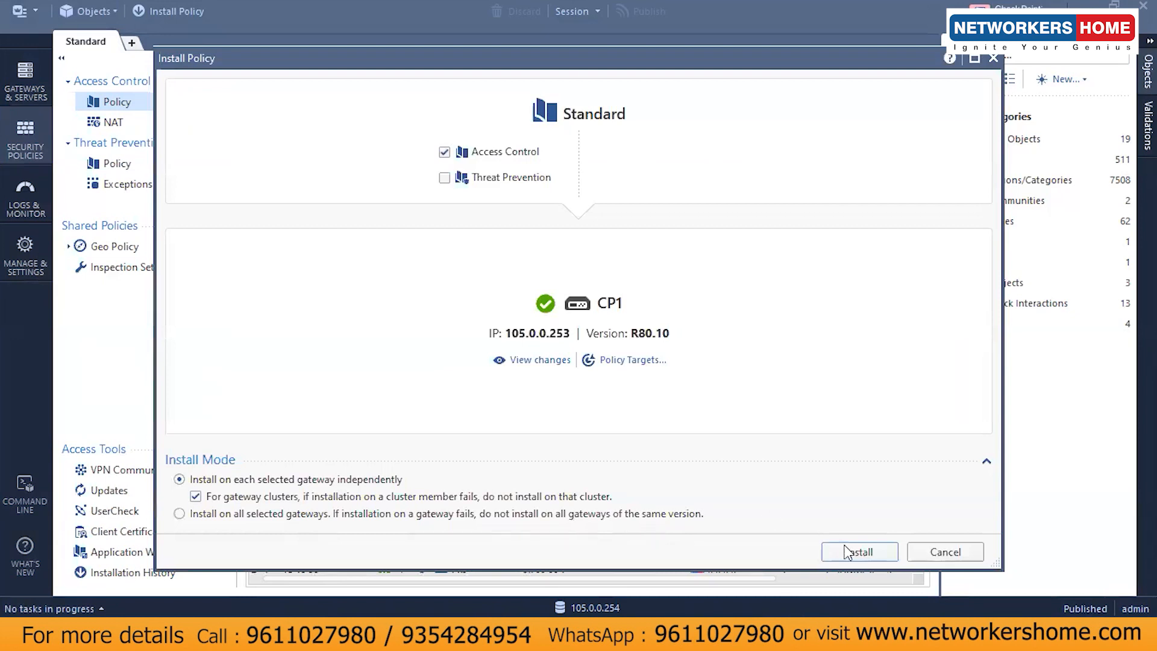
click(850, 554)
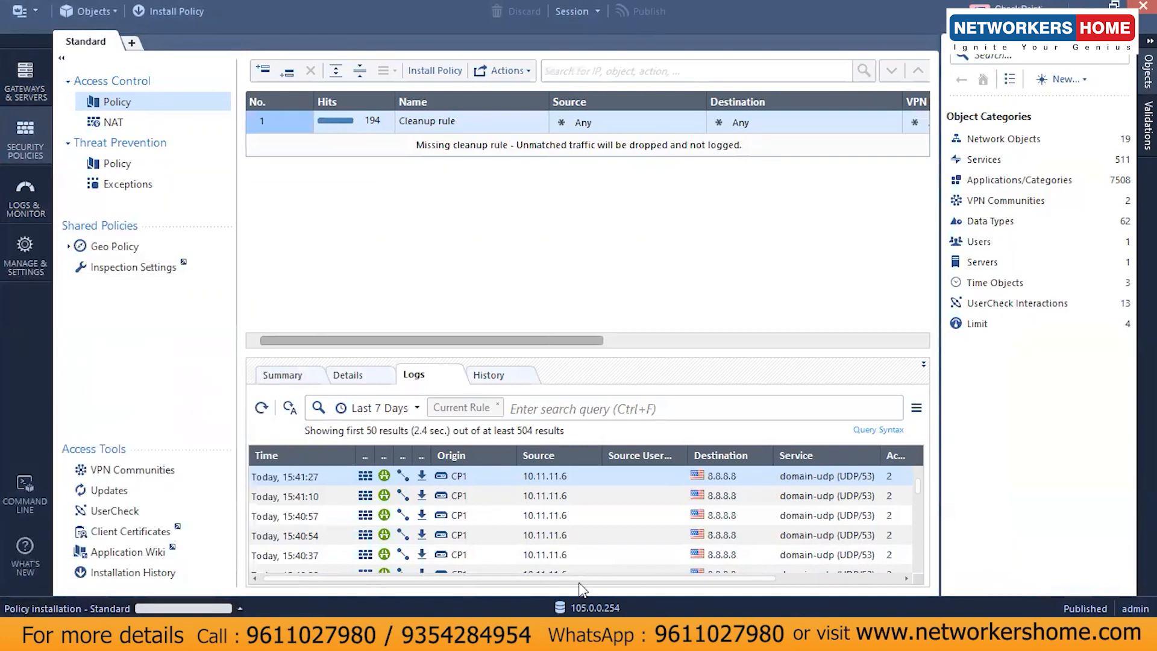
click(239, 607)
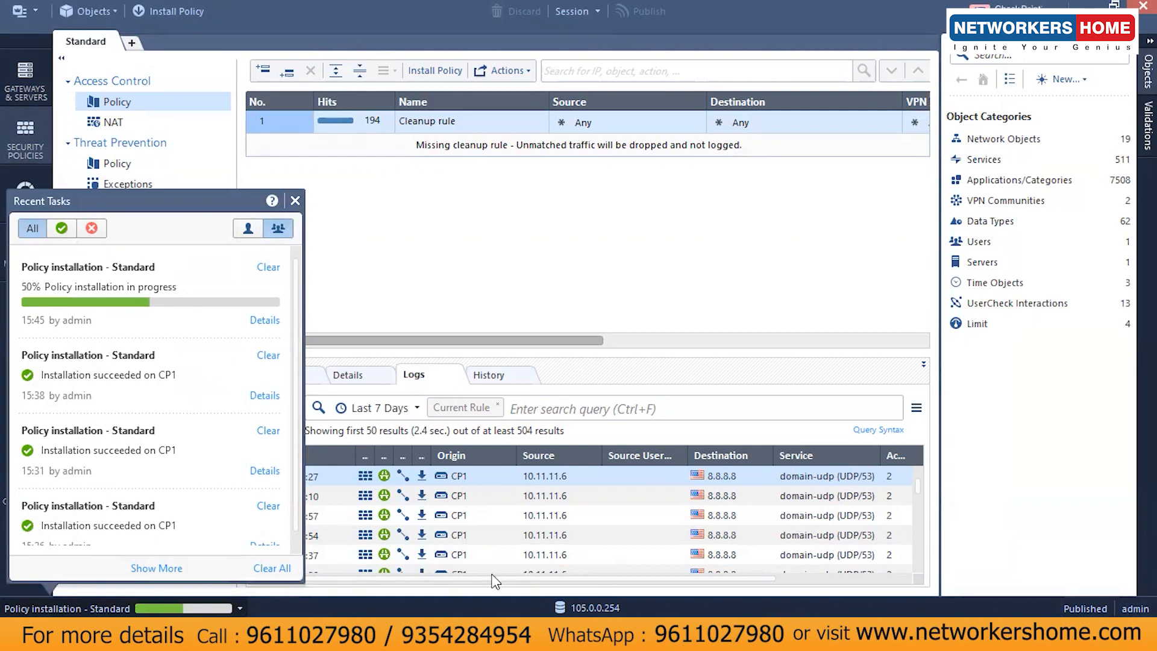
Step: Check the static routes in the Gaia portal, then return to the CP1 terminal
key(alt+Tab)
key(Tab)
key(Tab)
key(Tab)
key(Tab)
key(Tab)
key(Tab)
key(Tab)
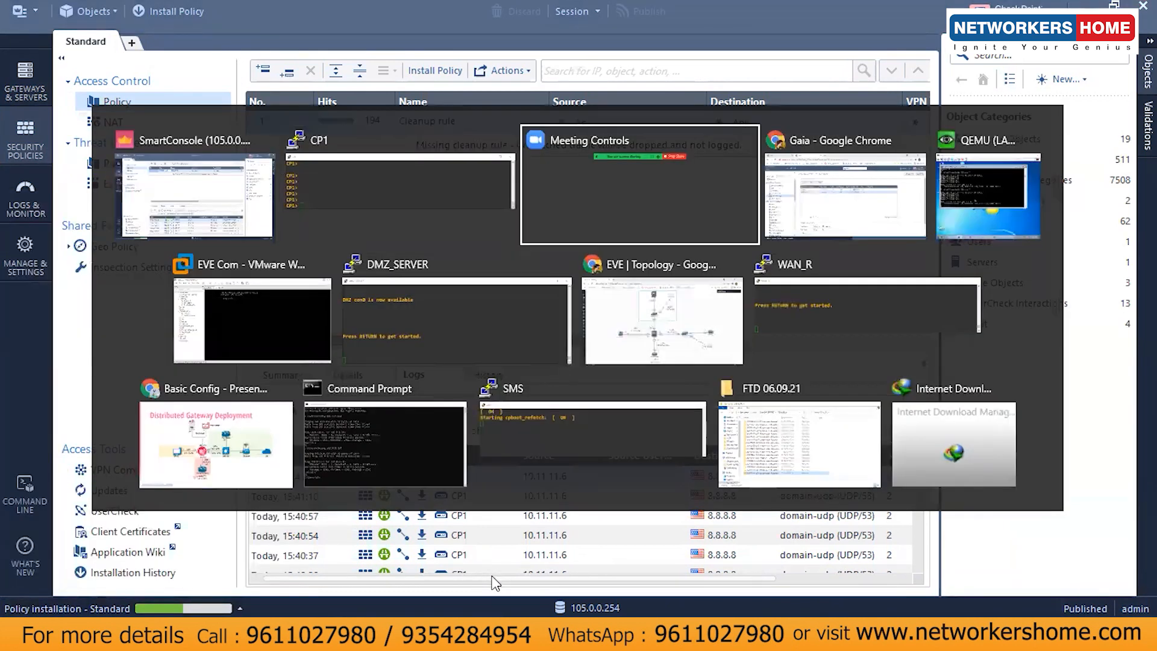
key(Tab)
key(Tab)
key(Tab)
key(Tab)
key(Tab)
key(Tab)
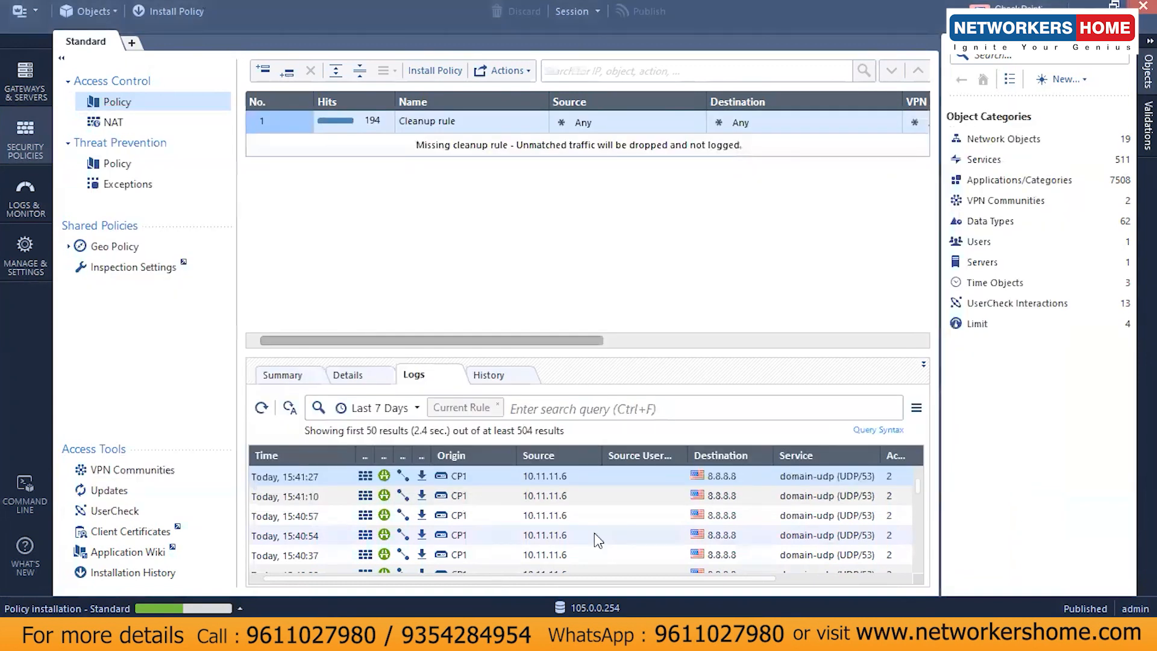
key(alt+Tab)
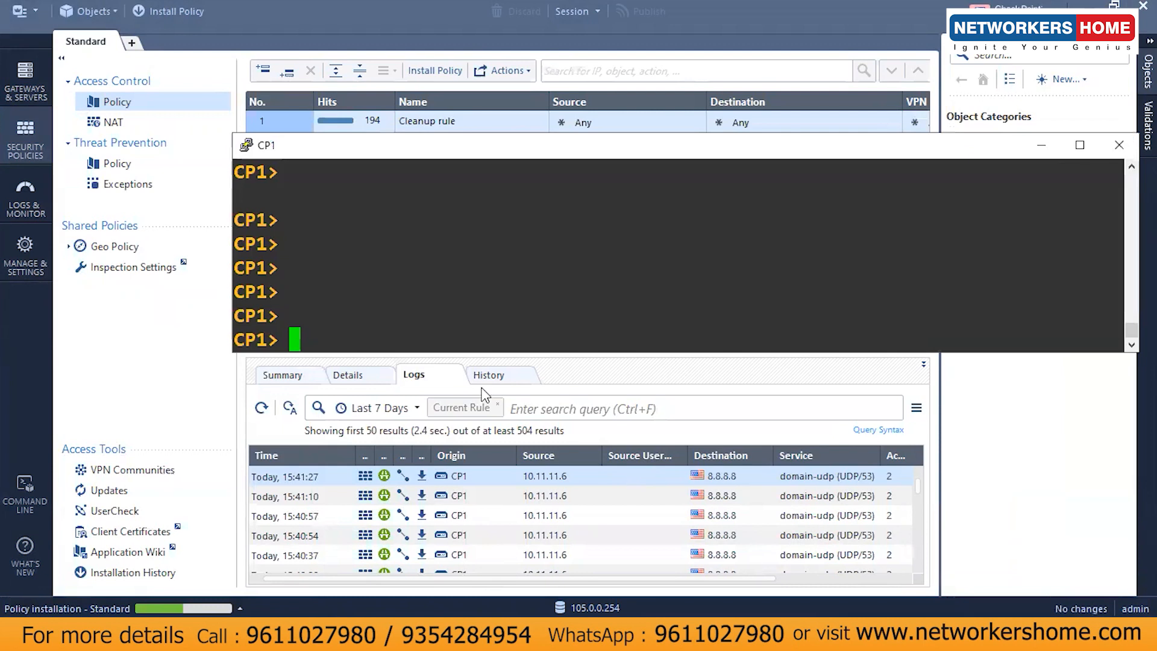
key(alt+Tab)
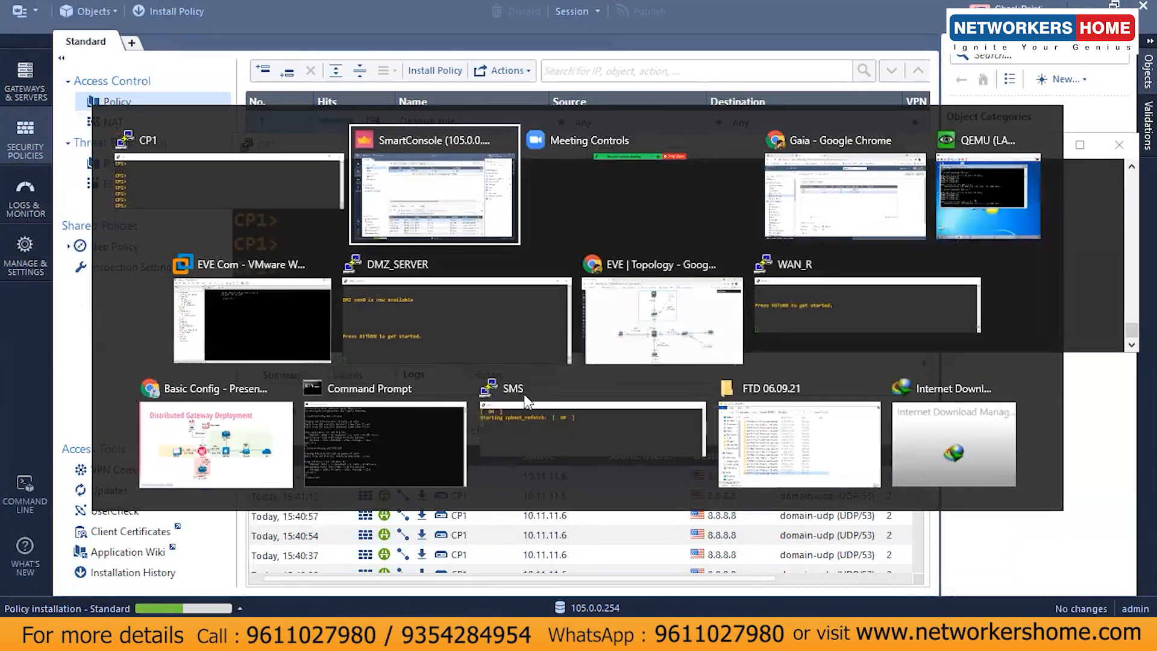
key(alt+Tab)
key(alt+Tab)
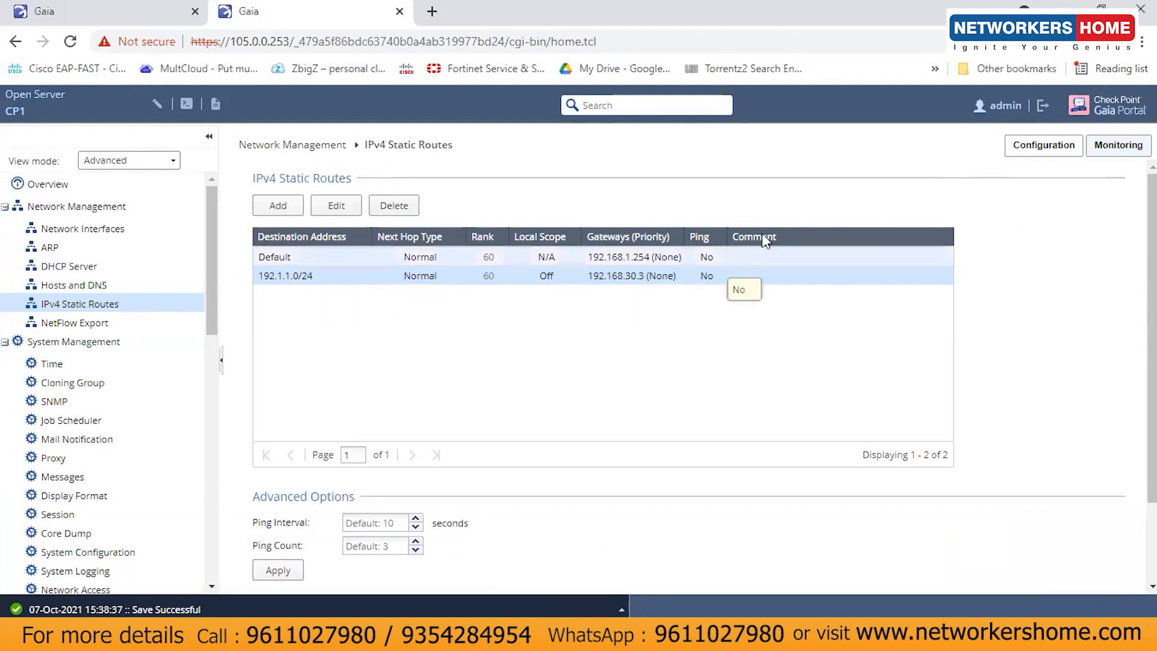
click(1063, 4)
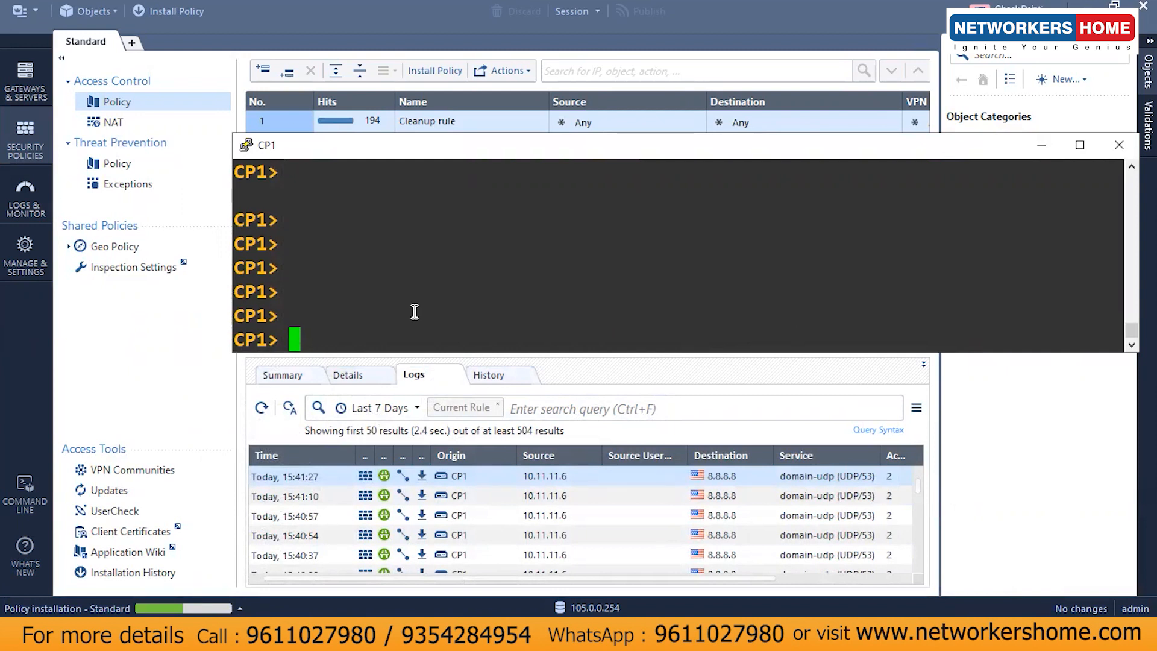
Step: Ping 192.1.1.3 from CP1 and confirm 4 of 4 replies with 0% loss
key(Return)
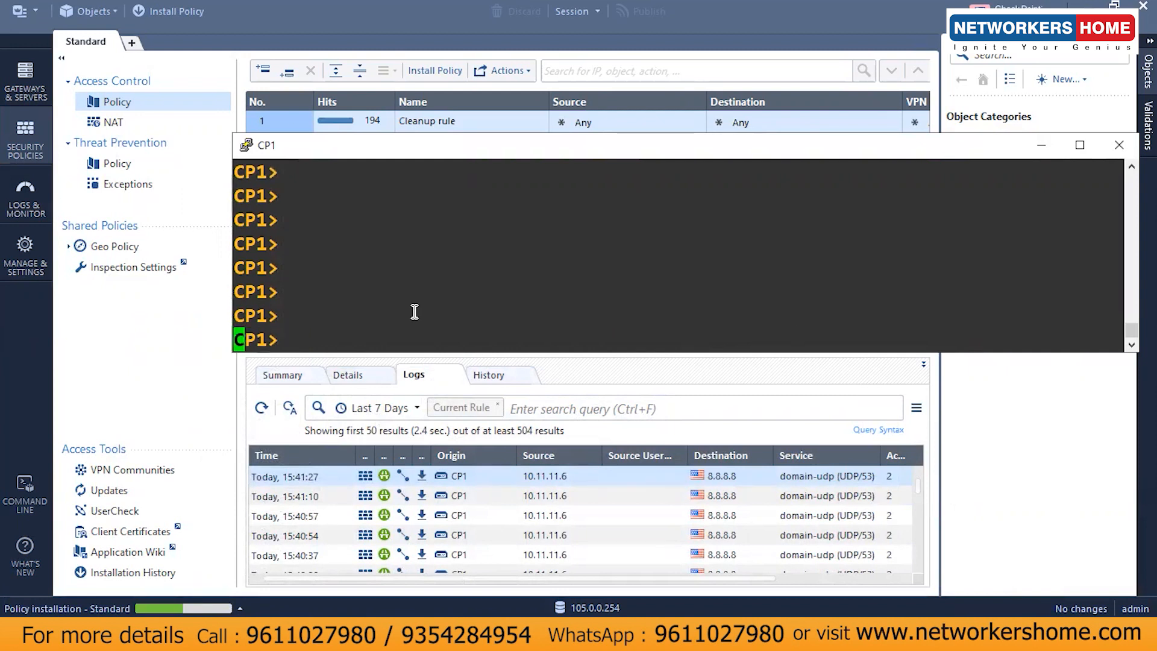
text(ping )
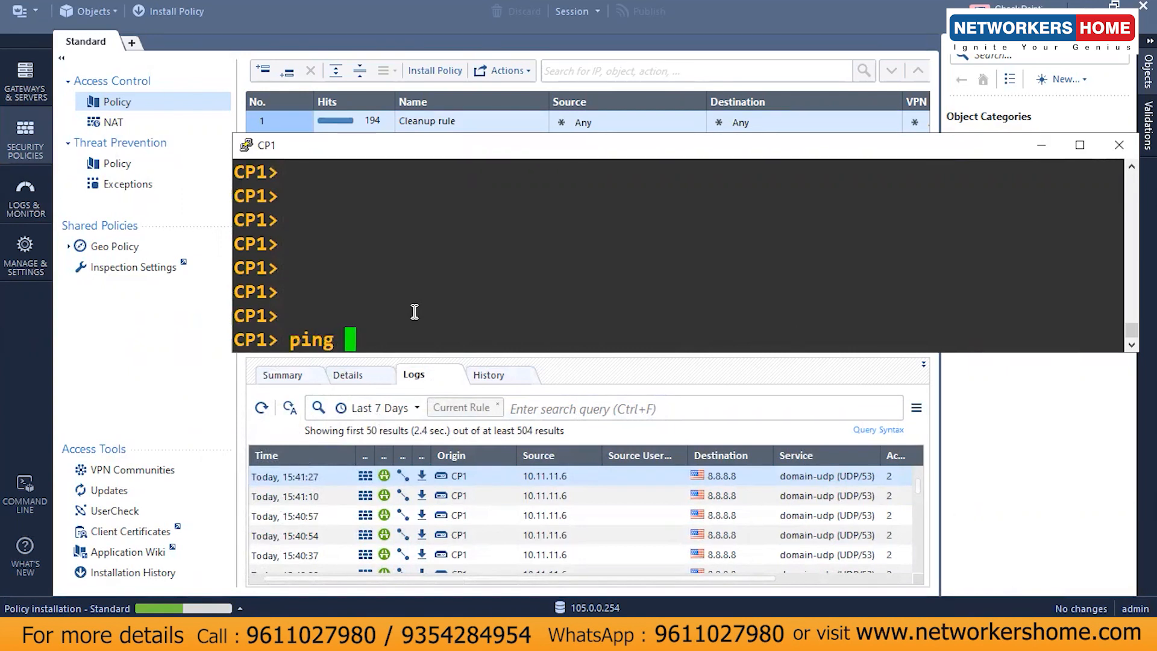
text(912)
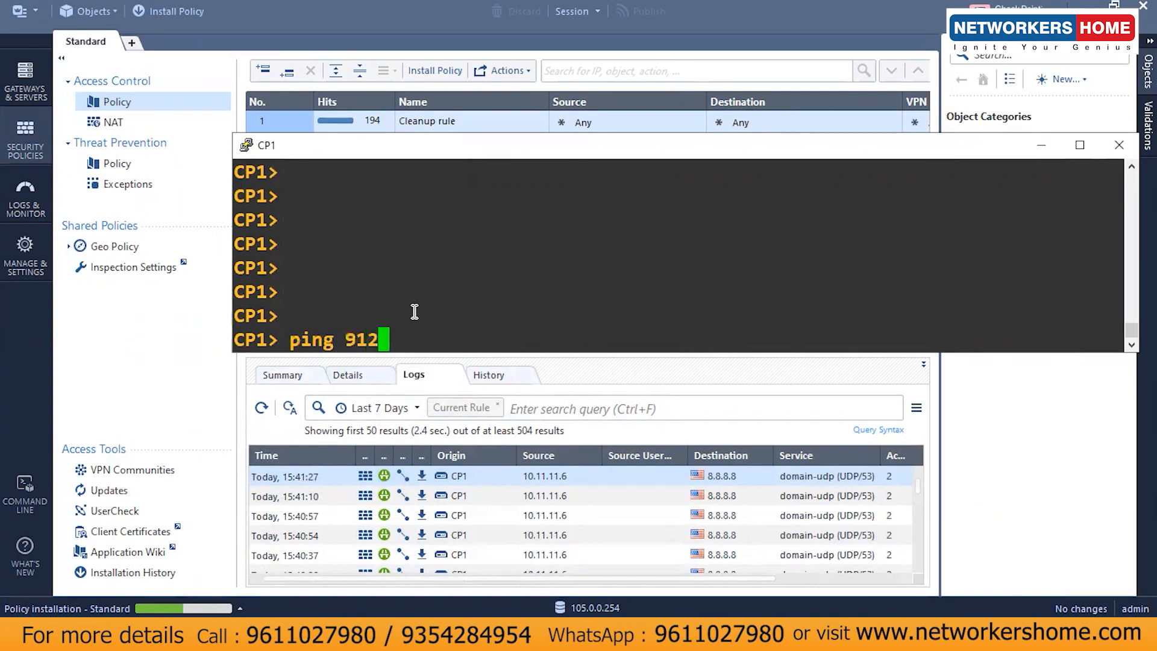
key(BackSpace)
key(BackSpace)
key(BackSpace)
text(192.1.1.3)
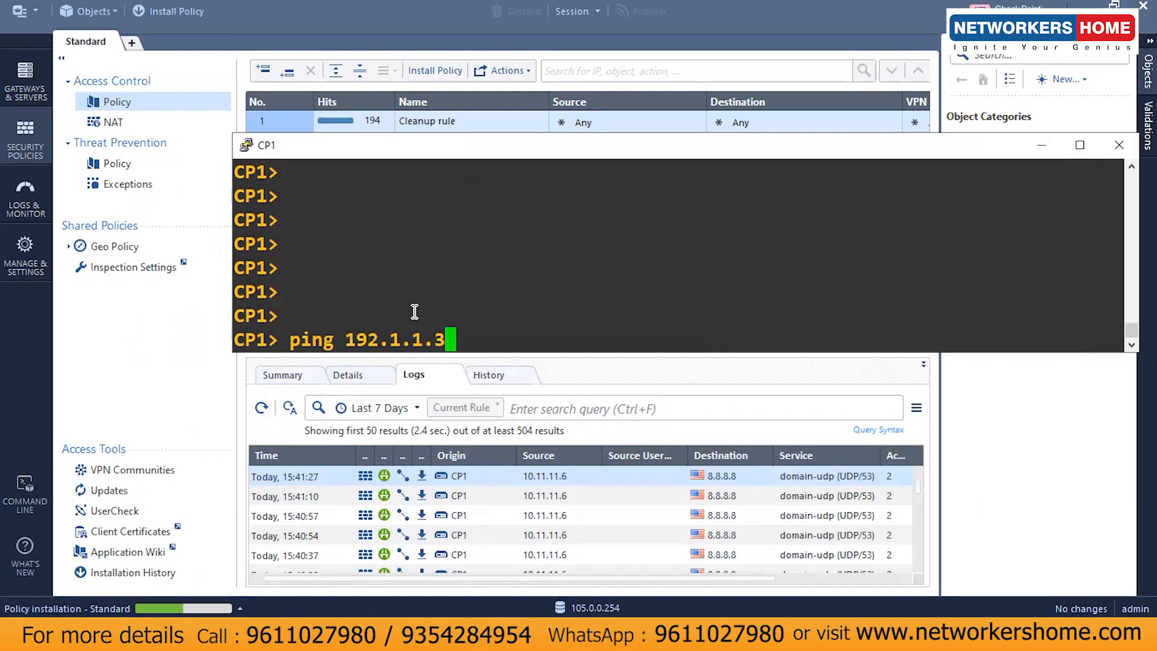
key(Return)
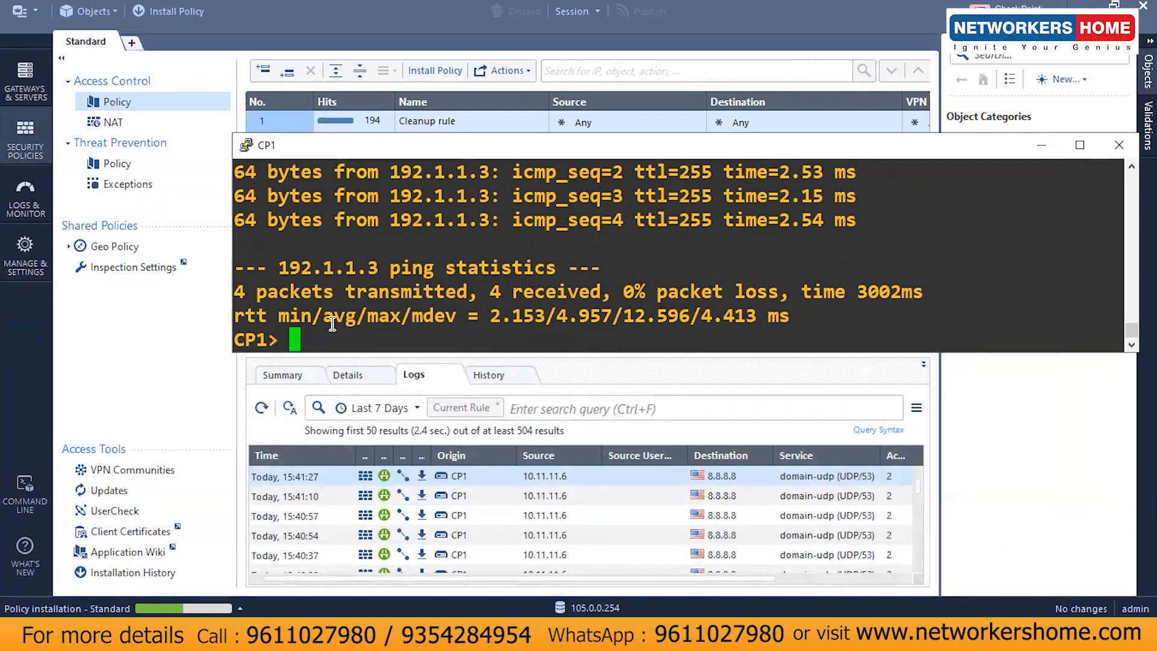
key(Return)
key(Return)
text(ping 192.1.1.3)
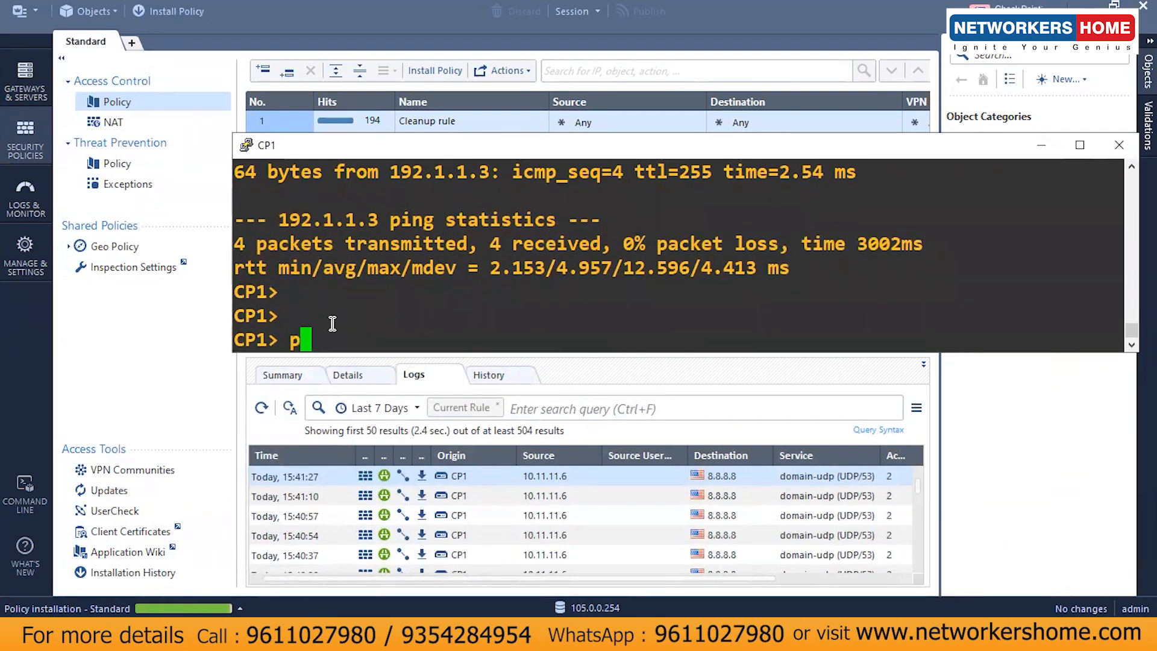
key(Return)
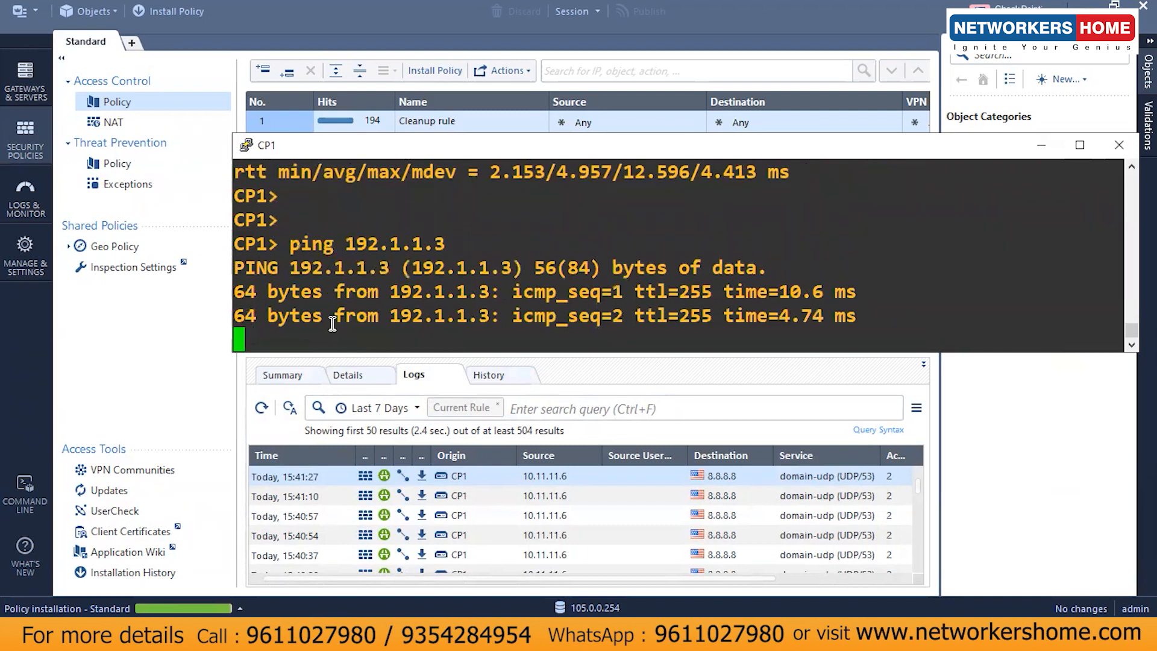
key(ctrl+c)
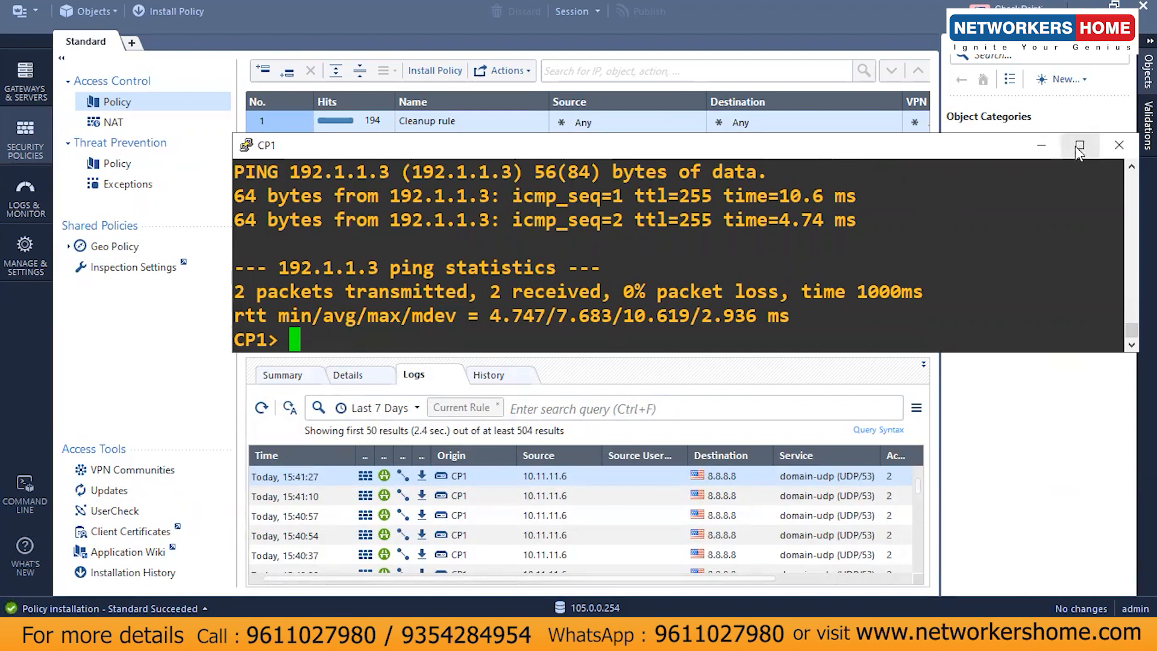
Step: Minimize the CP1, SmartConsole, LAN_PC and DMZ_SERVER windows, review the topology and Basic Config slide, then return to Gaia
click(1041, 146)
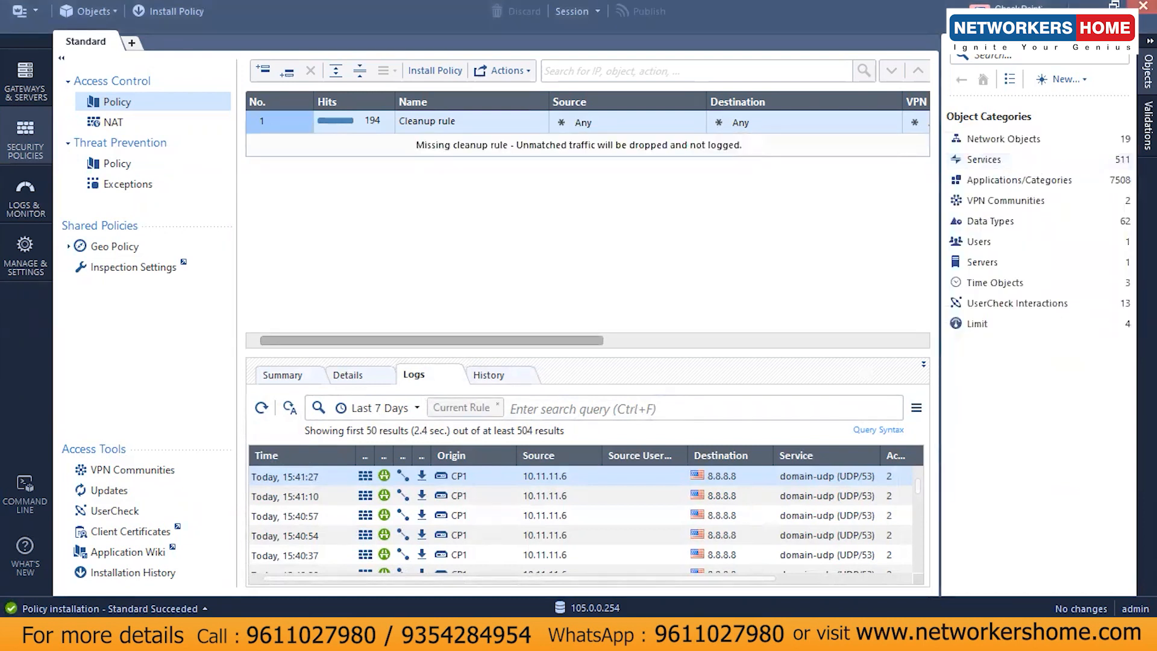
click(1093, 6)
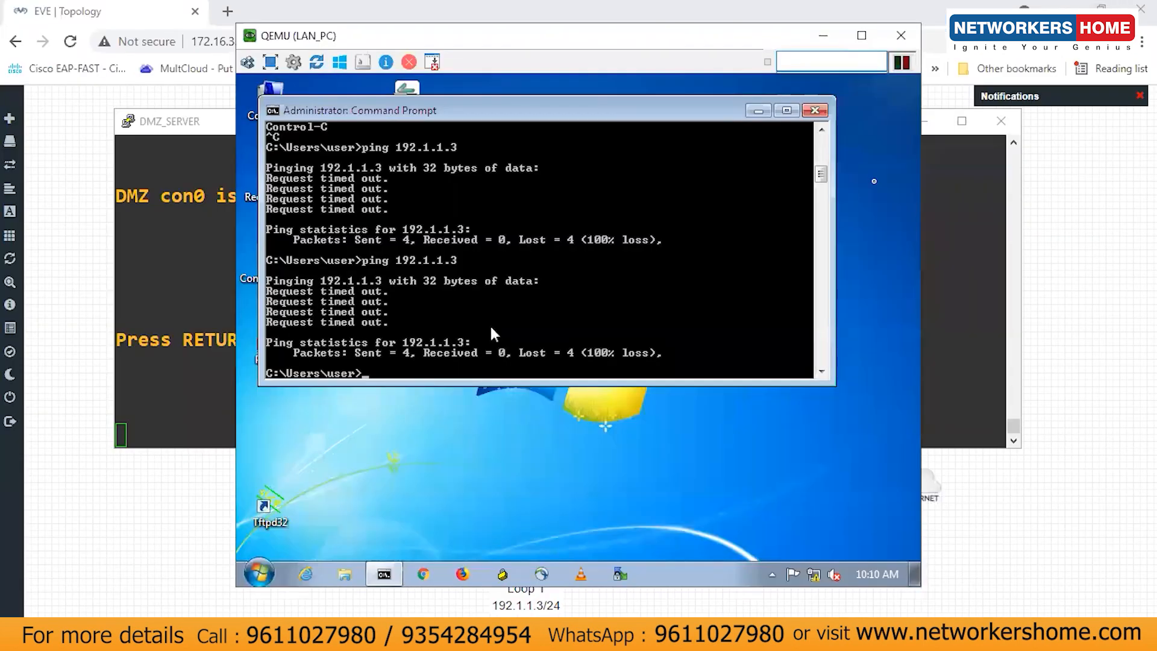
click(837, 43)
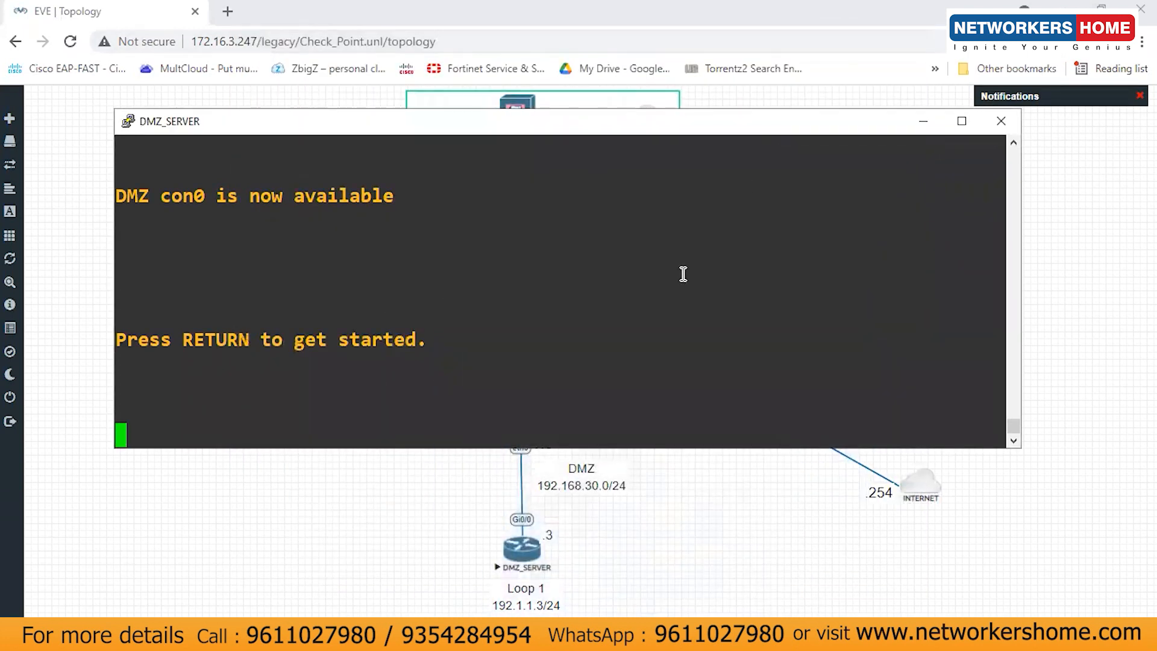
click(924, 123)
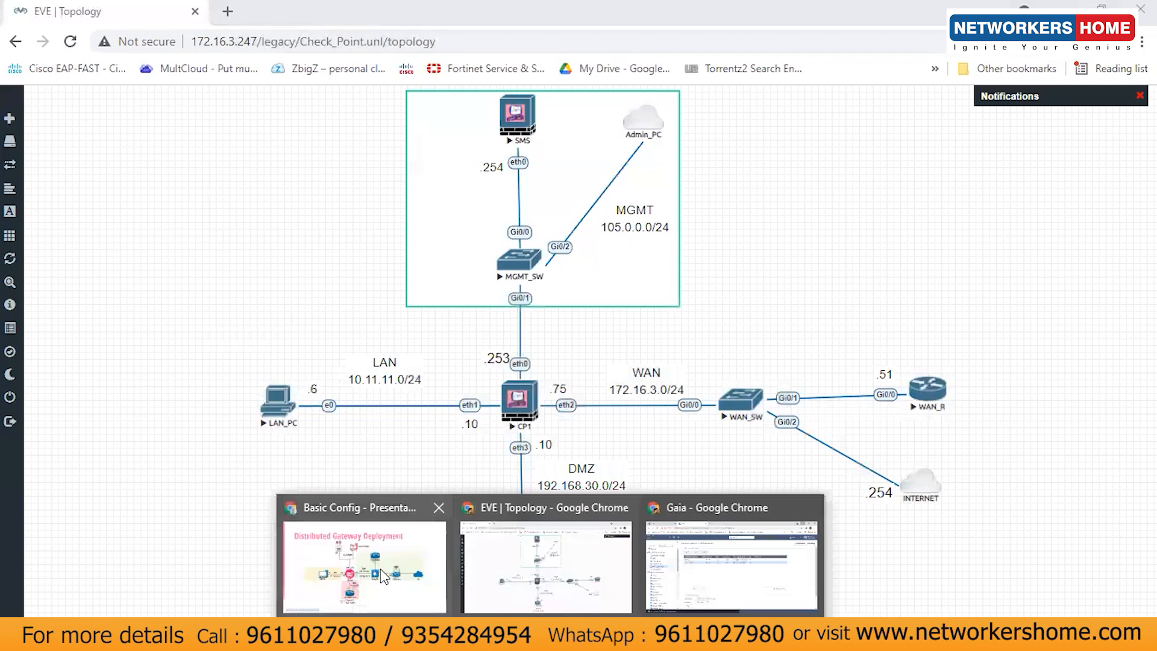
click(385, 575)
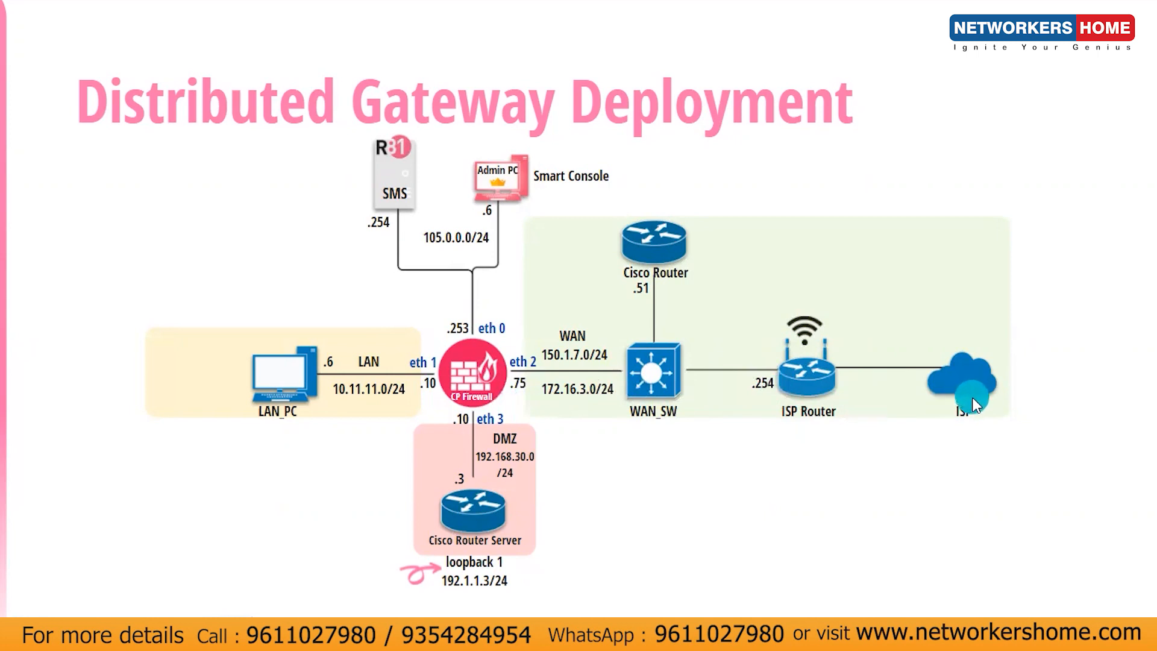
key(alt+Tab)
key(alt+Tab)
key(alt+Tab)
key(alt+Tab)
key(alt+Tab)
key(alt+Tab)
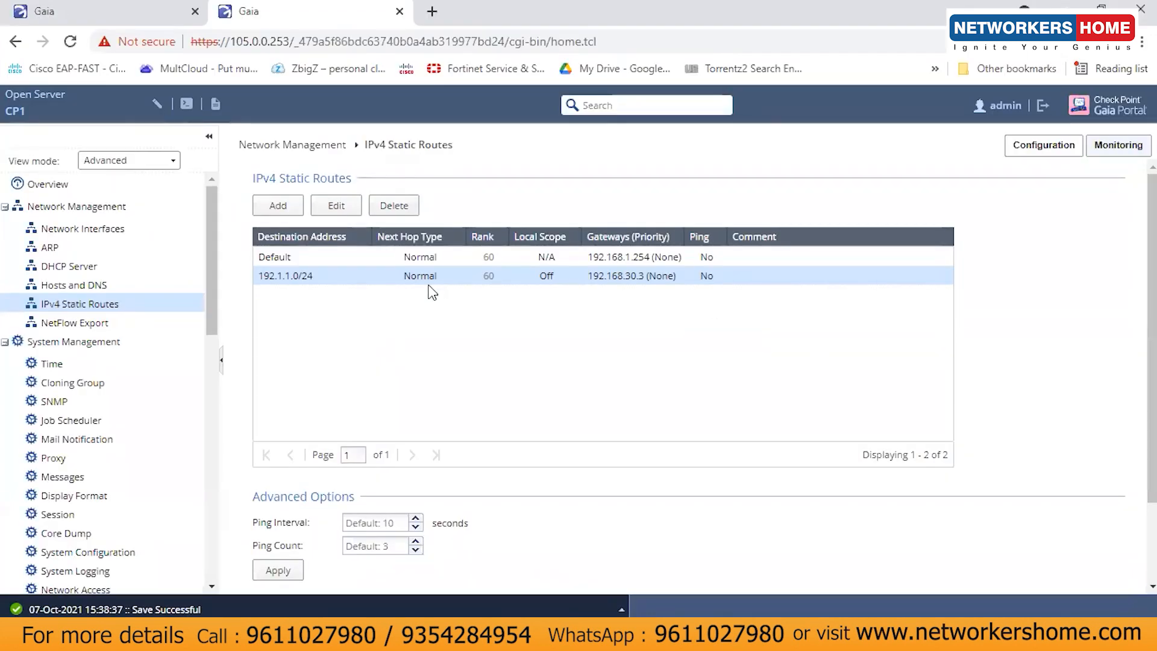
Step: Replace the Default route's gateway 192.168.1.254 with 172.16.3.254, then save and apply
click(373, 258)
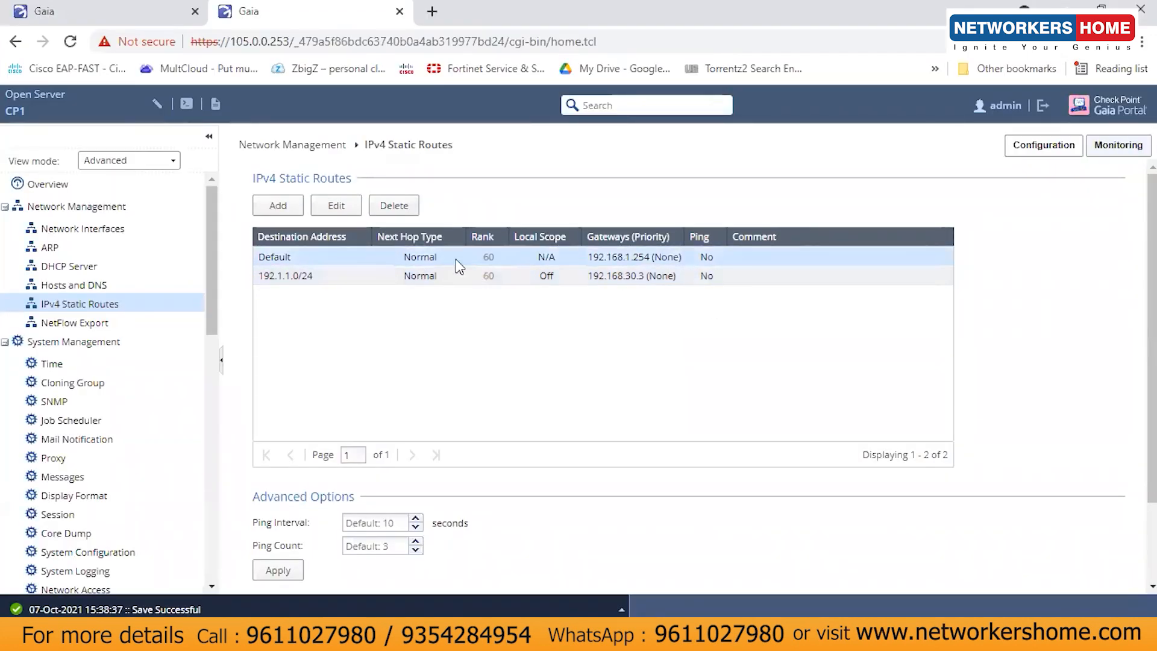
double_click(378, 257)
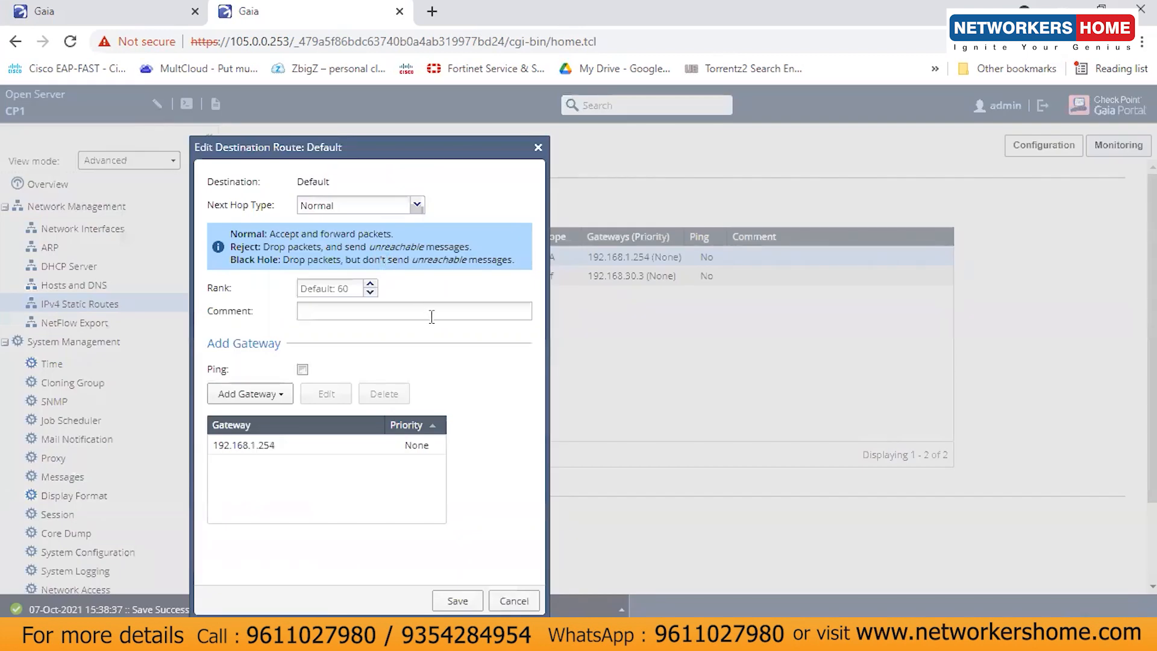
click(274, 445)
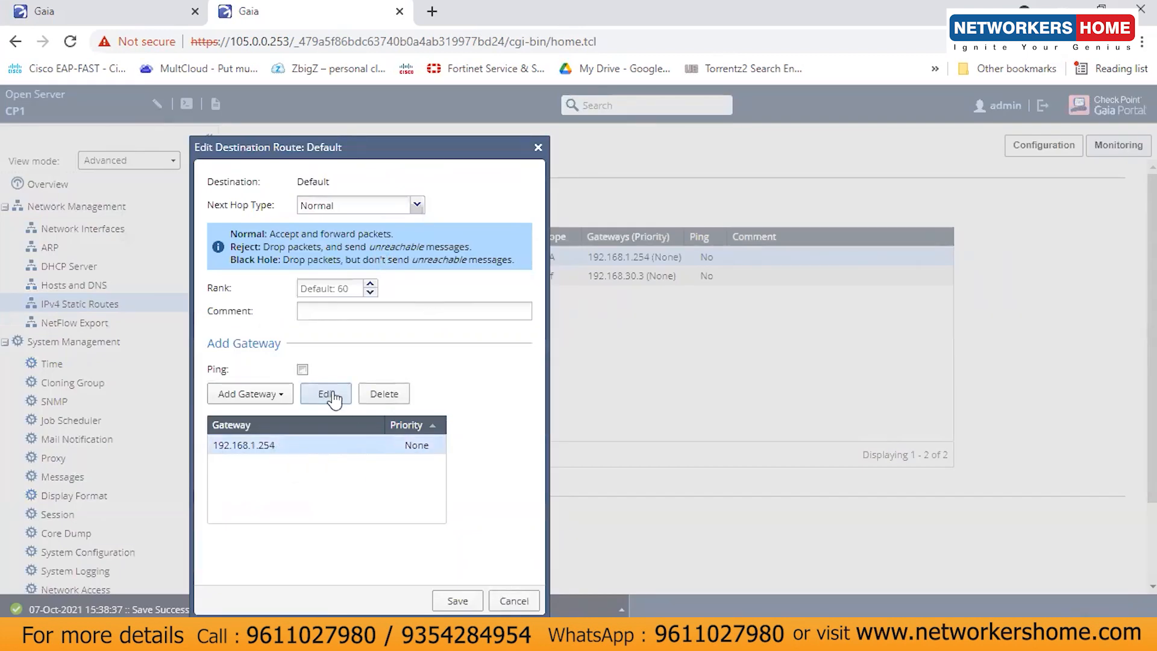
click(331, 395)
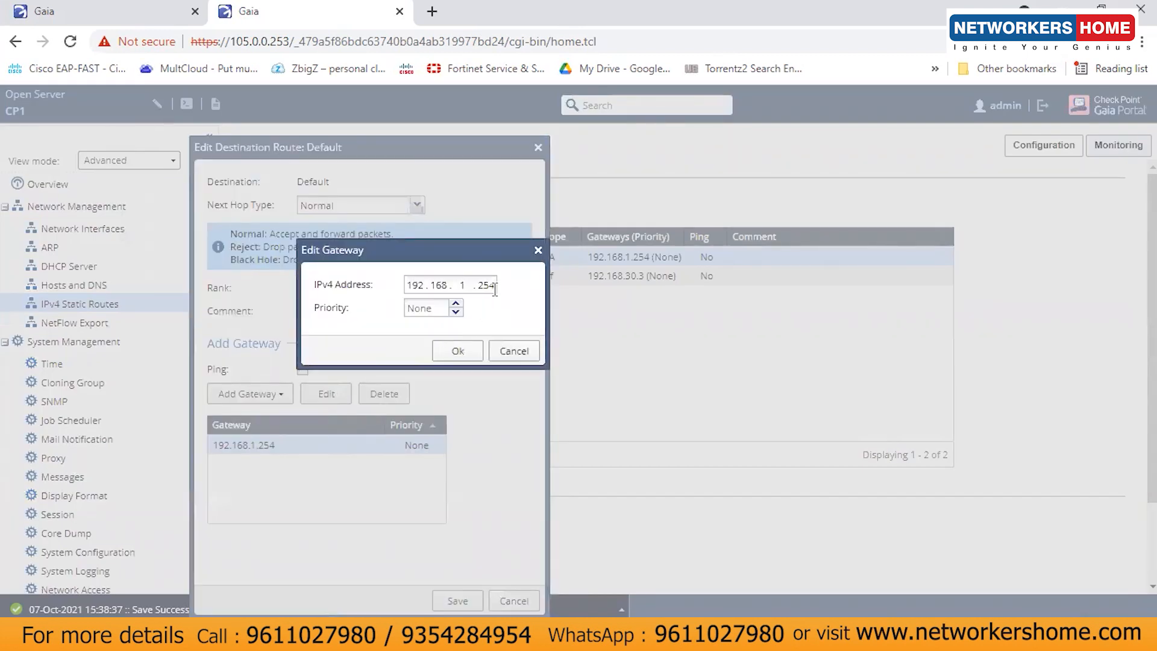
key(BackSpace)
key(BackSpace)
key(BackSpace)
key(BackSpace)
key(BackSpace)
key(BackSpace)
key(BackSpace)
text(172.16.)
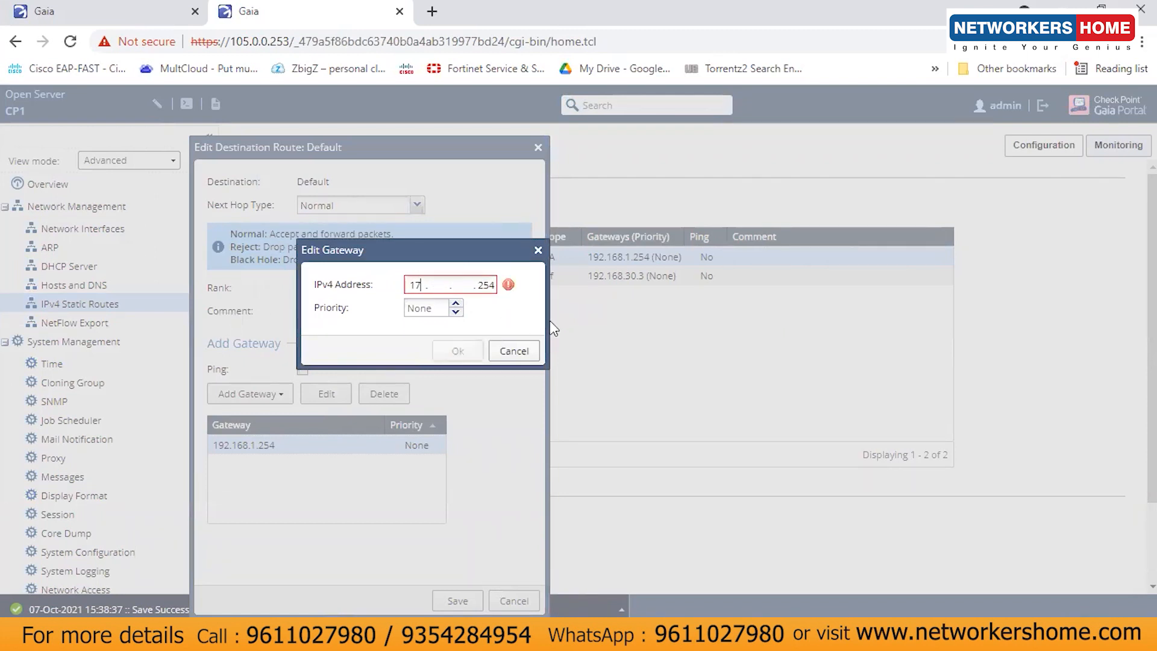
text(3.)
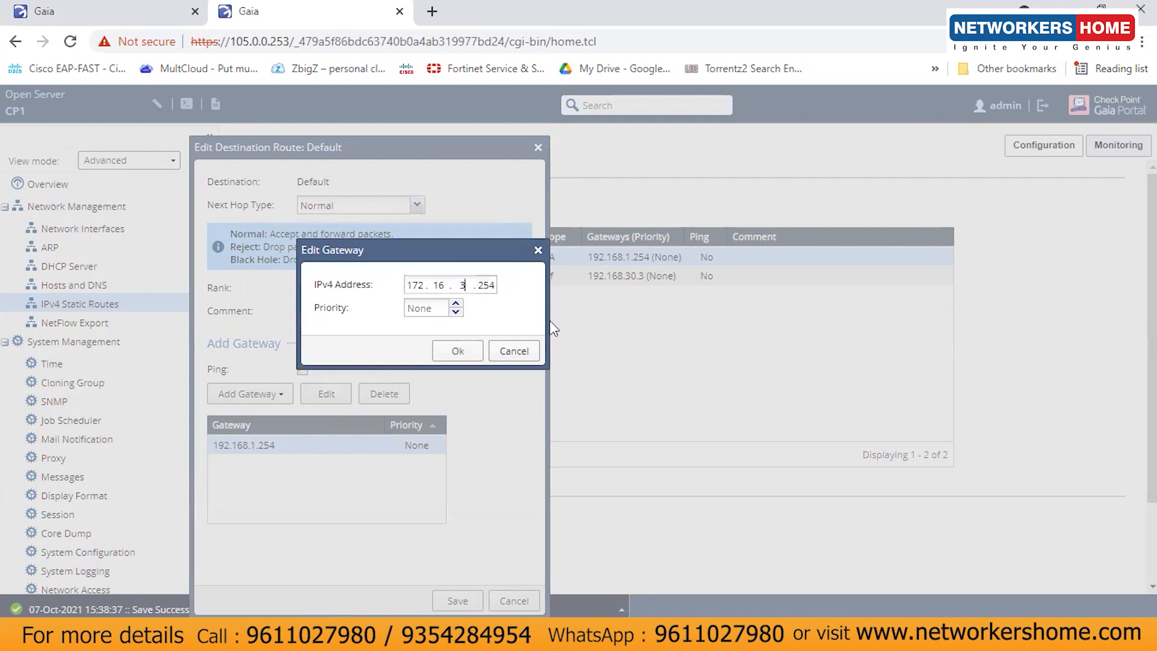
click(462, 352)
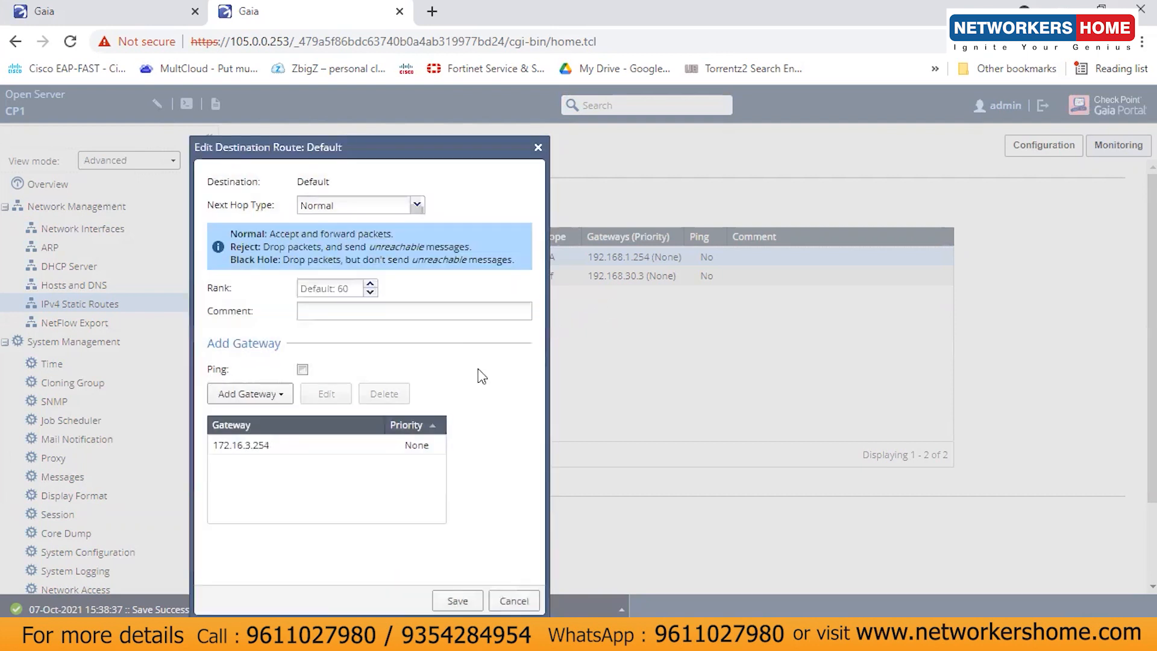
click(458, 601)
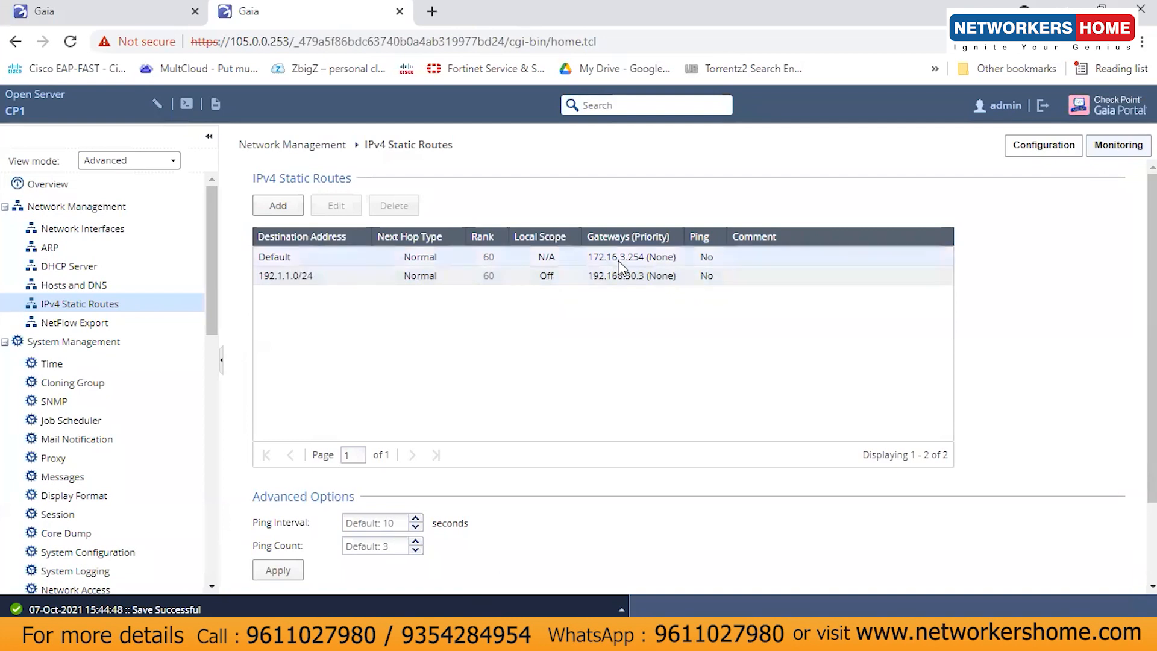
click(278, 572)
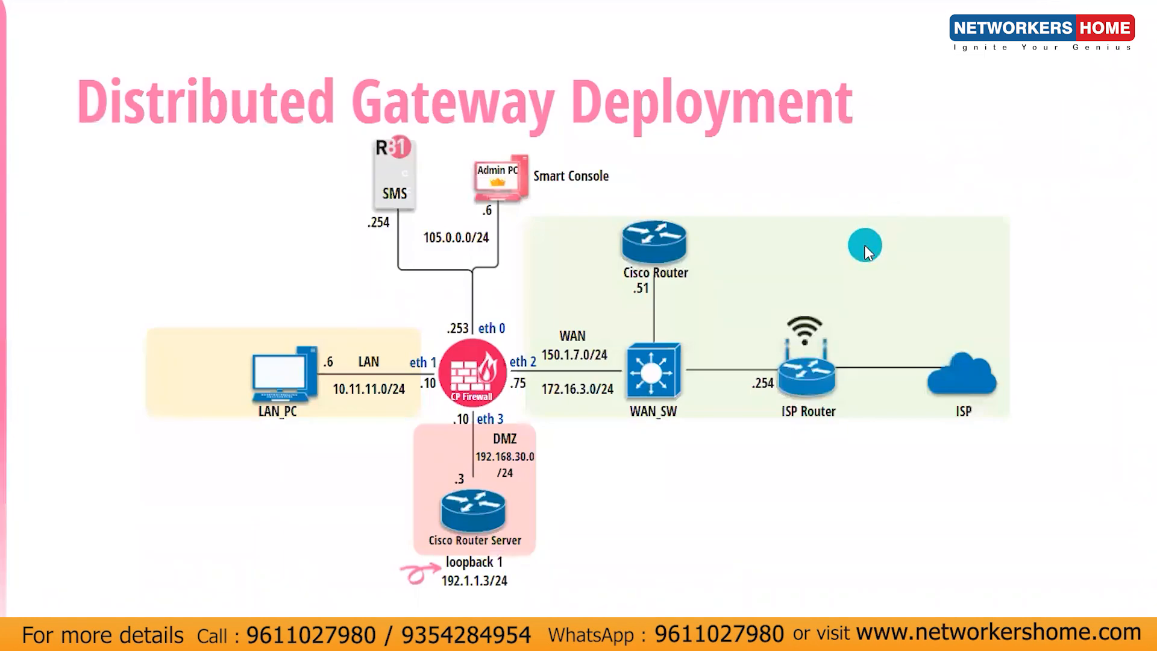
Step: From the CP1 console, ping the 172.16.3.254 gateway
key(alt+Tab)
key(alt+Tab)
key(alt+Tab)
key(alt+Tab)
key(alt+Tab)
key(alt+Tab)
key(alt+Tab)
key(alt+Tab)
key(alt+Tab)
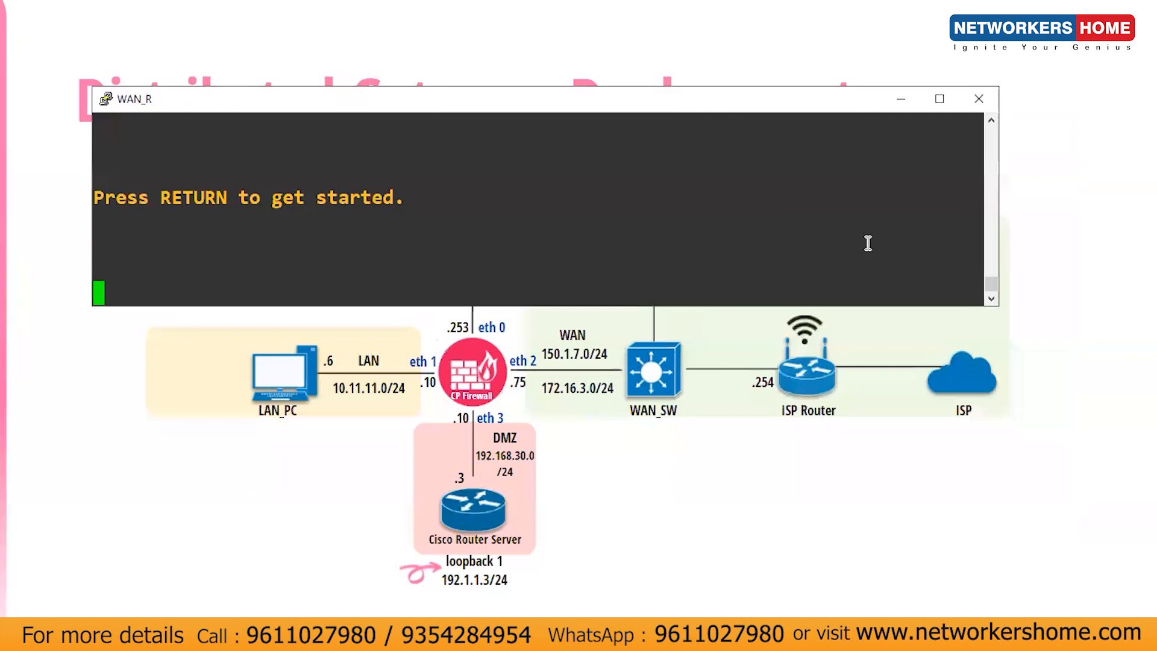
key(alt+Tab)
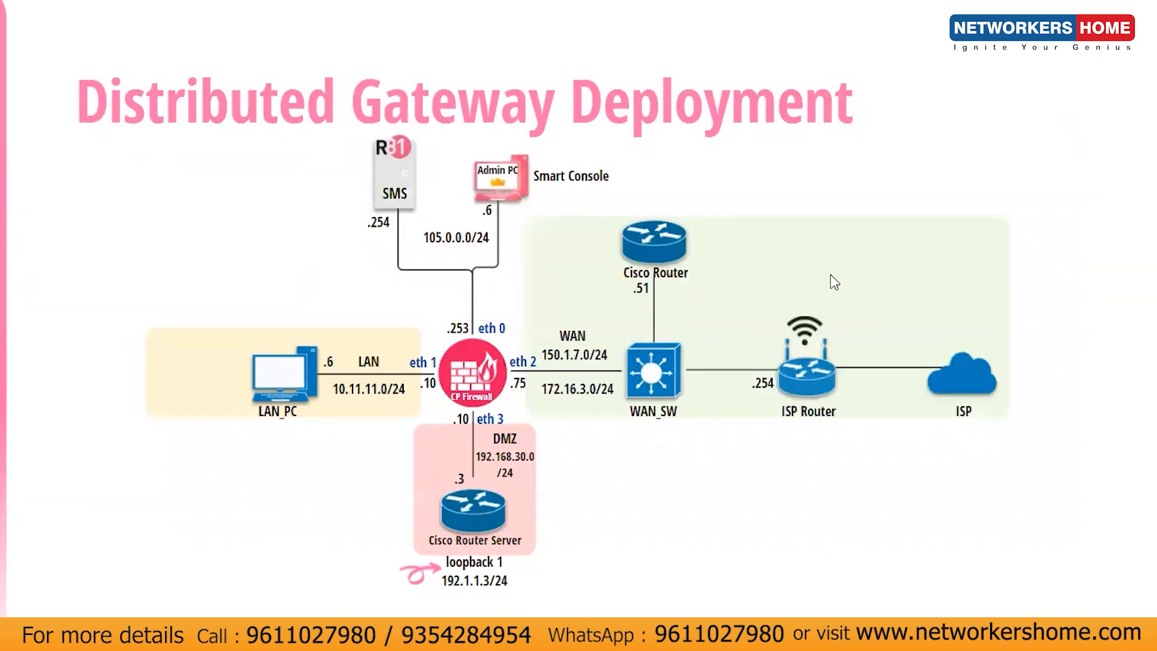
key(alt+Tab)
key(alt+Tab)
key(alt+Tab)
key(alt+Tab)
key(alt+Tab)
key(alt+Tab)
key(alt+Tab)
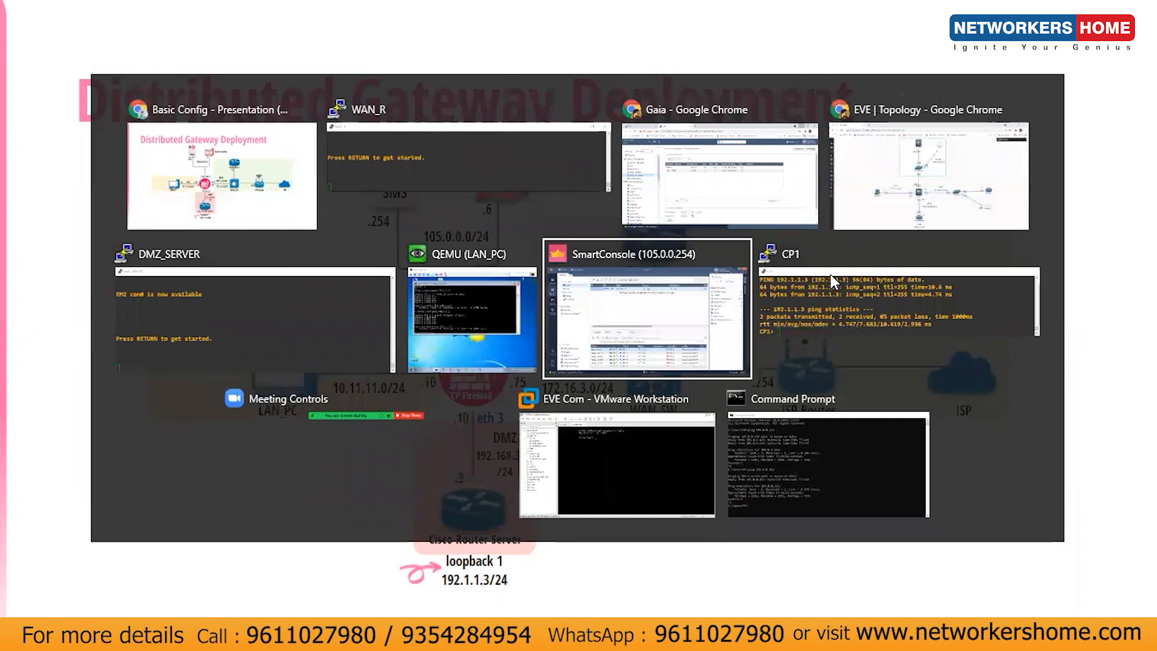
key(Return)
key(Return)
key(Return)
key(Return)
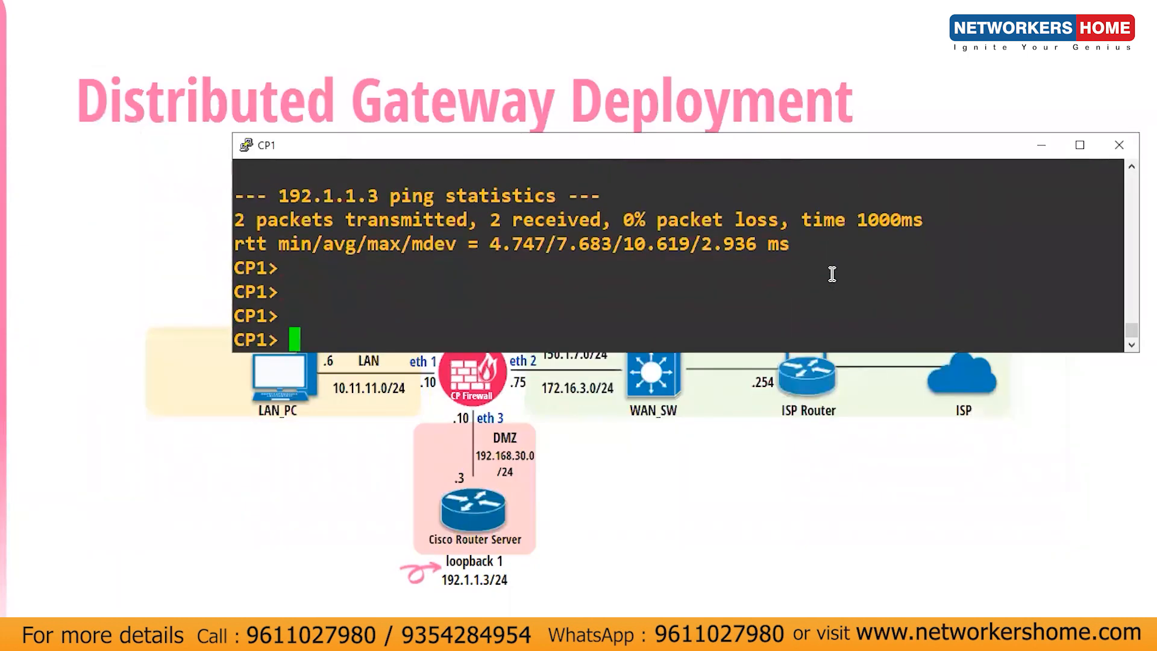
text(ping)
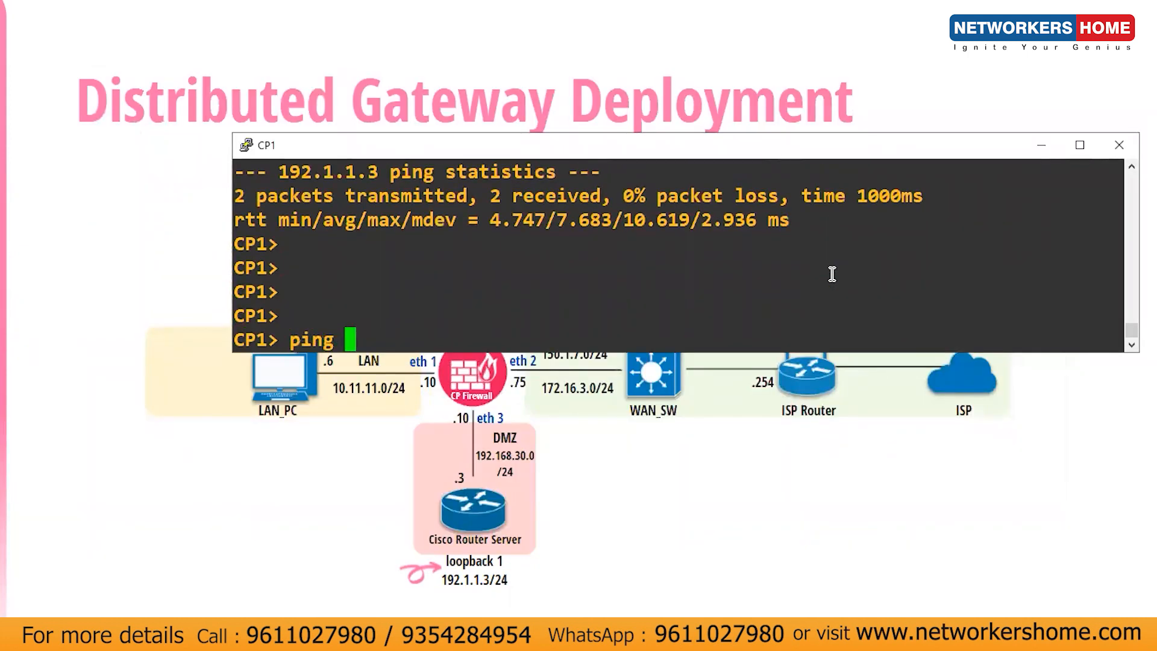
key(BackSpace)
key(BackSpace)
key(BackSpace)
key(BackSpace)
text(ing 172.16.3.254)
key(Return)
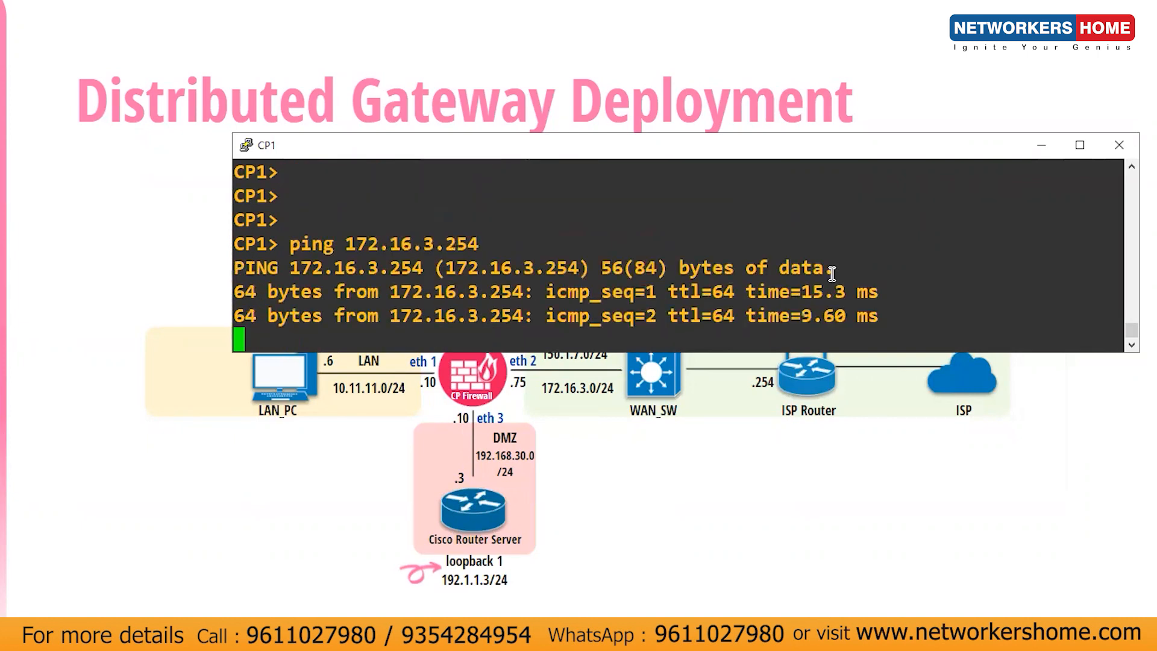
Step: Stop that ping, ping 8.8.8.8 successfully, then minimize the CP1 console
key(ctrl+c)
key(Up)
key(Up)
key(Down)
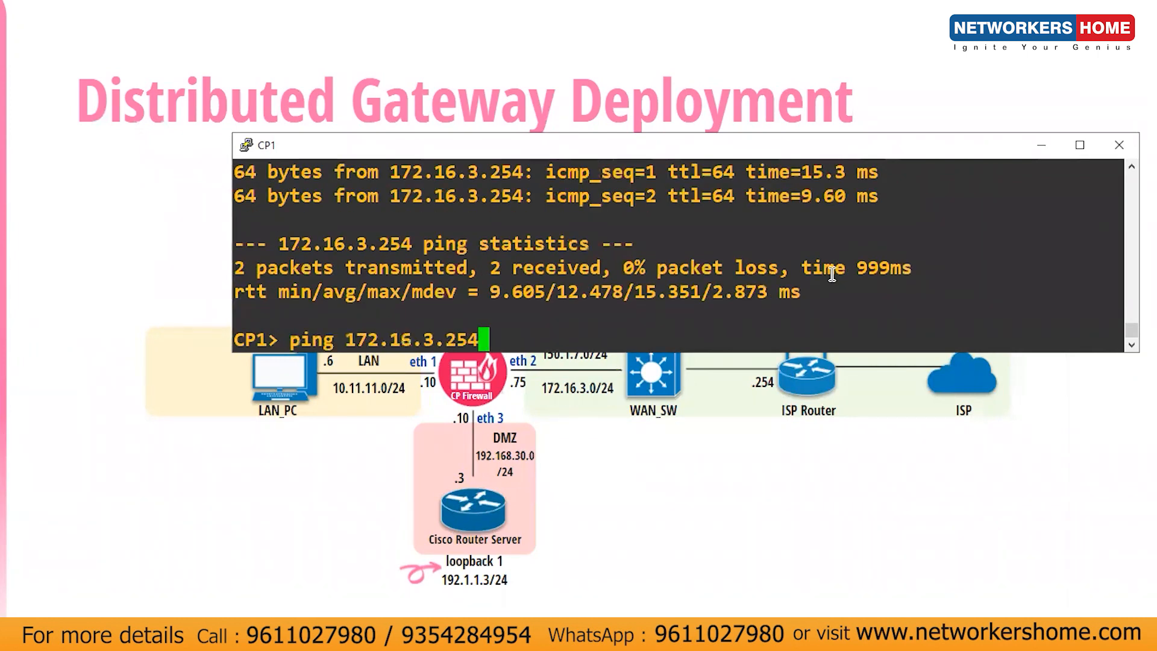
key(BackSpace)
key(BackSpace)
key(BackSpace)
key(BackSpace)
key(BackSpace)
key(BackSpace)
key(BackSpace)
key(BackSpace)
key(BackSpace)
key(BackSpace)
key(BackSpace)
key(BackSpace)
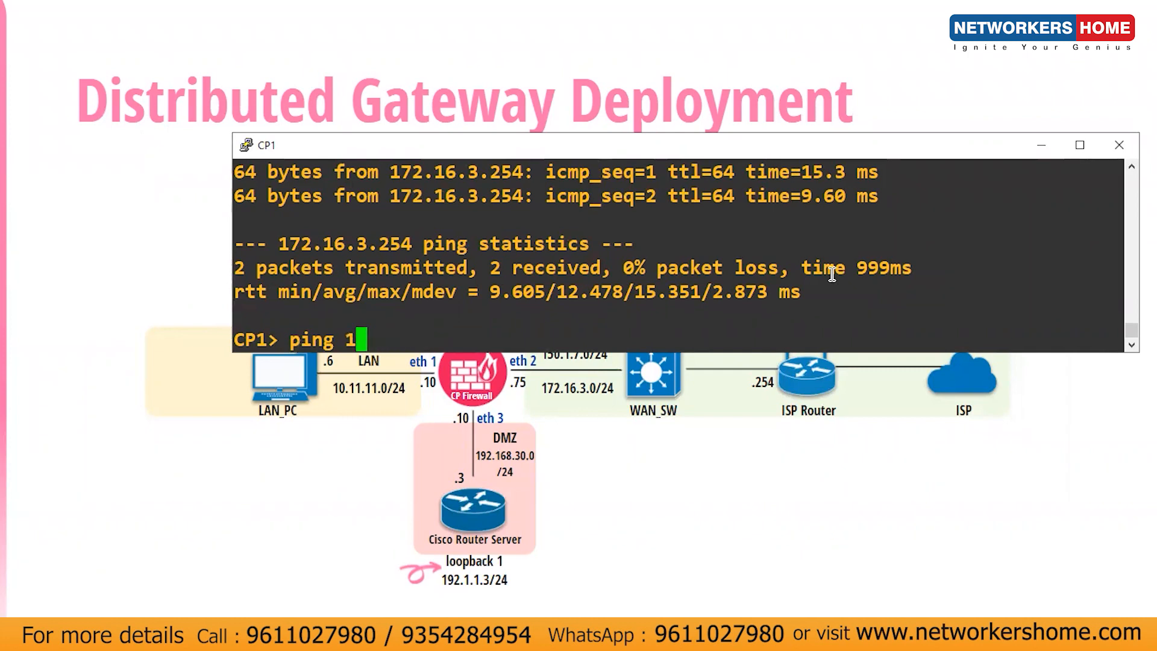
text(8.8.8.8)
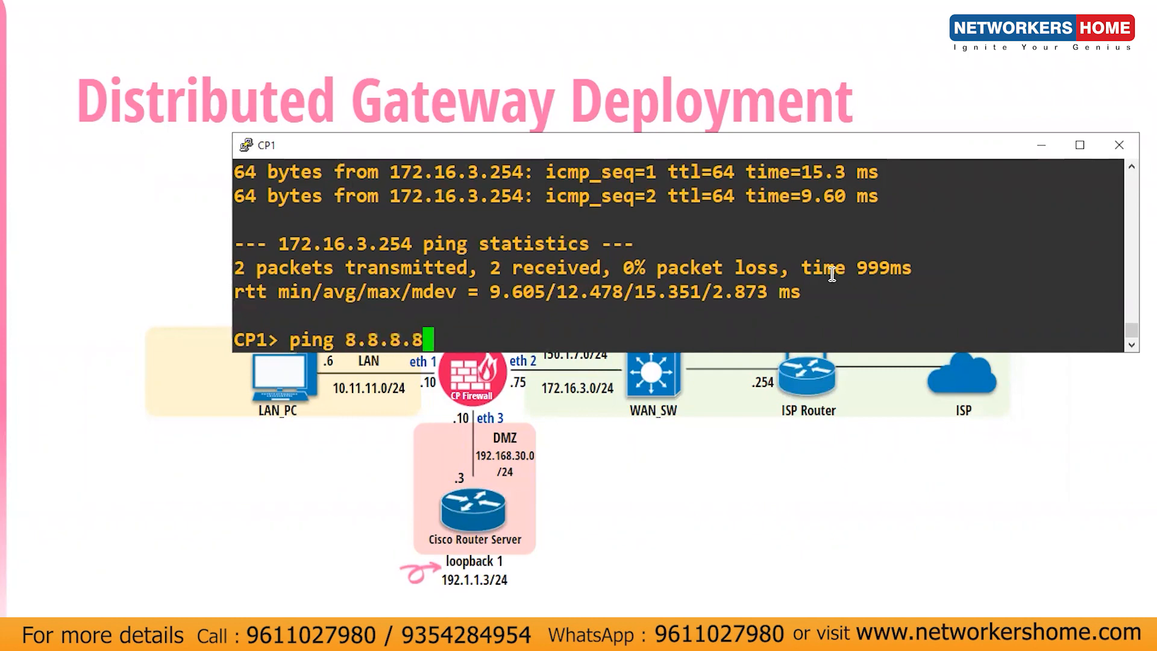
key(Return)
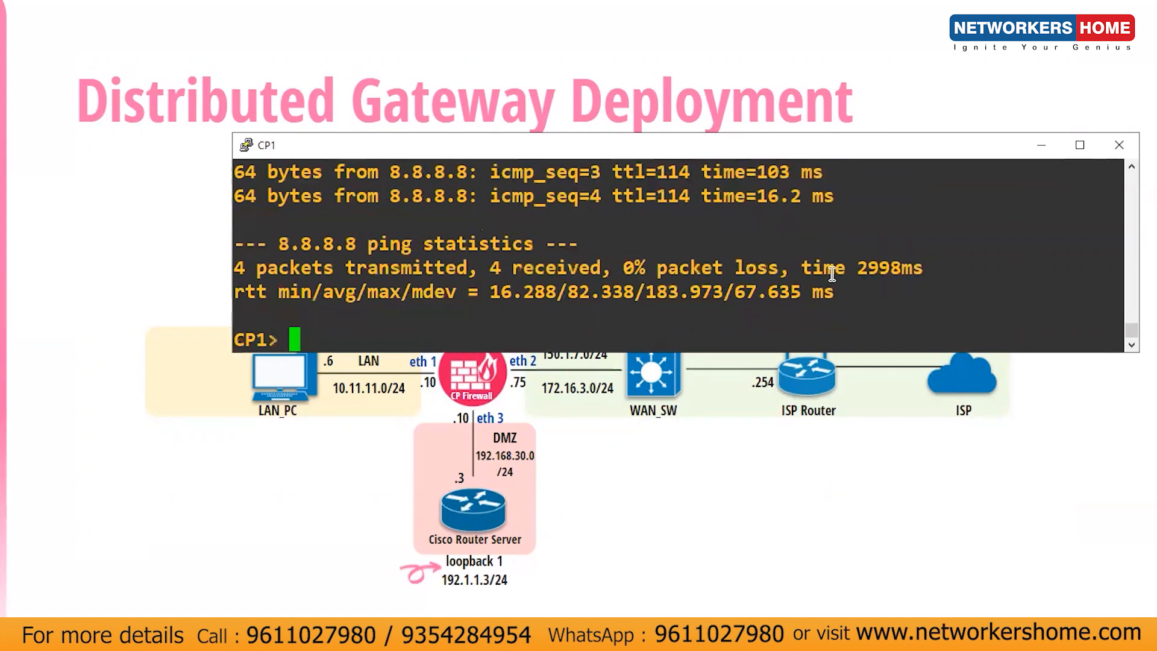
click(1035, 154)
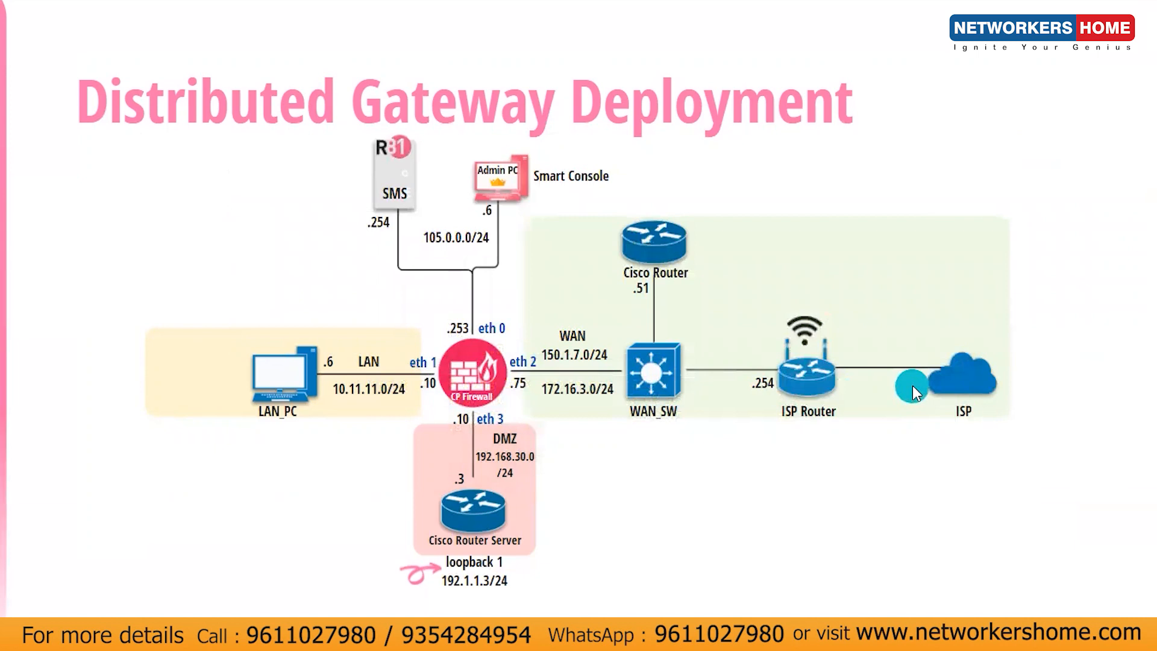
key(alt+Tab)
key(alt+Tab)
key(alt+Tab)
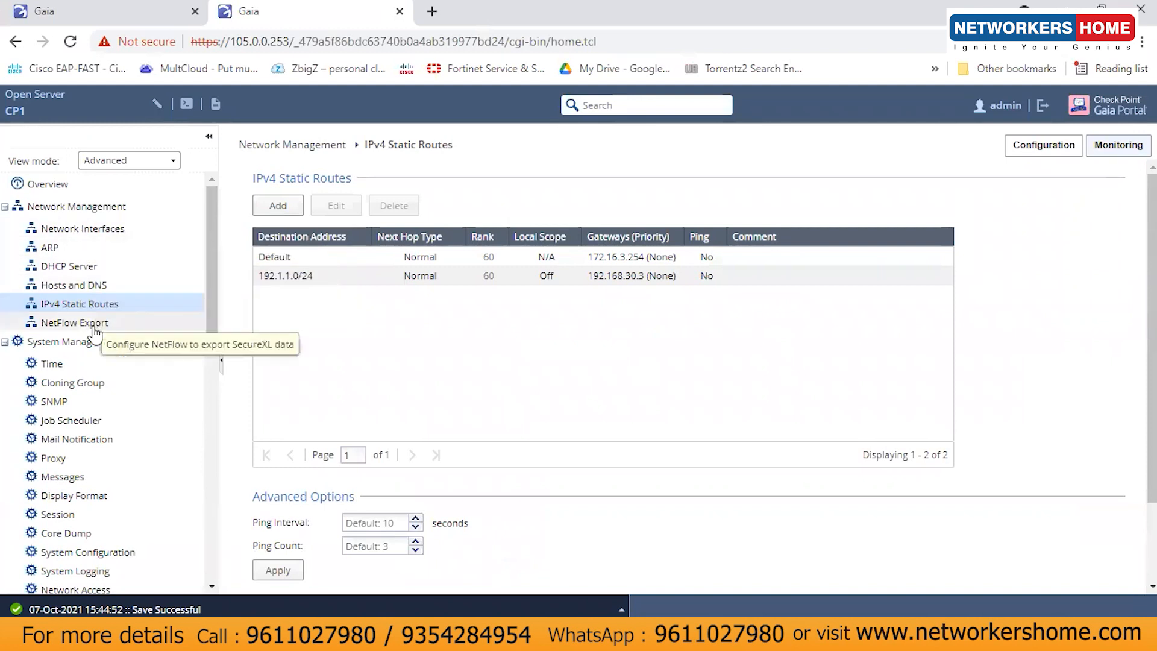
Step: Under Hosts and DNS, apply primary DNS 8.8.8.8 and secondary DNS 4.2.2.2
click(103, 291)
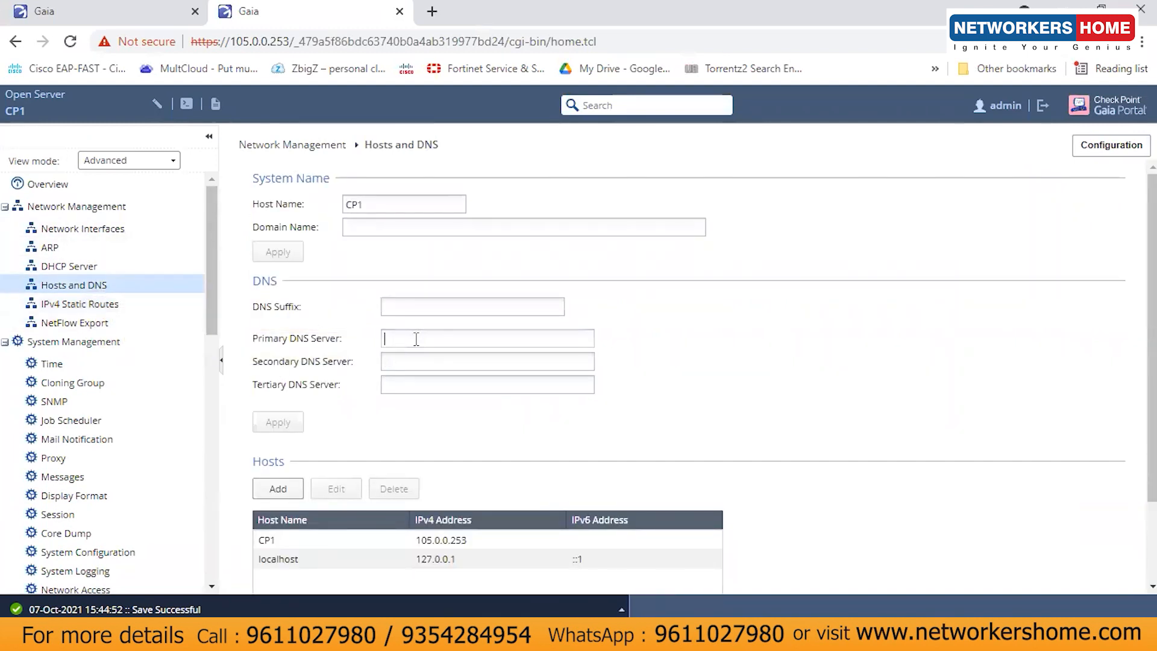
click(443, 339)
text(8.8.8.8)
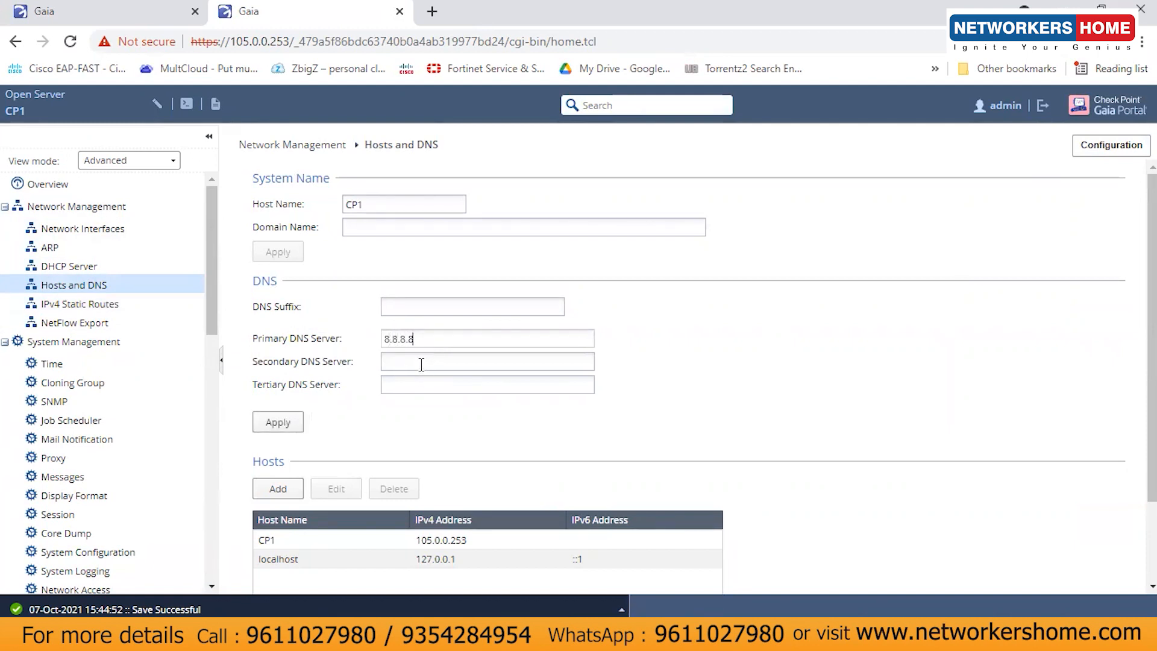
click(422, 362)
click(281, 421)
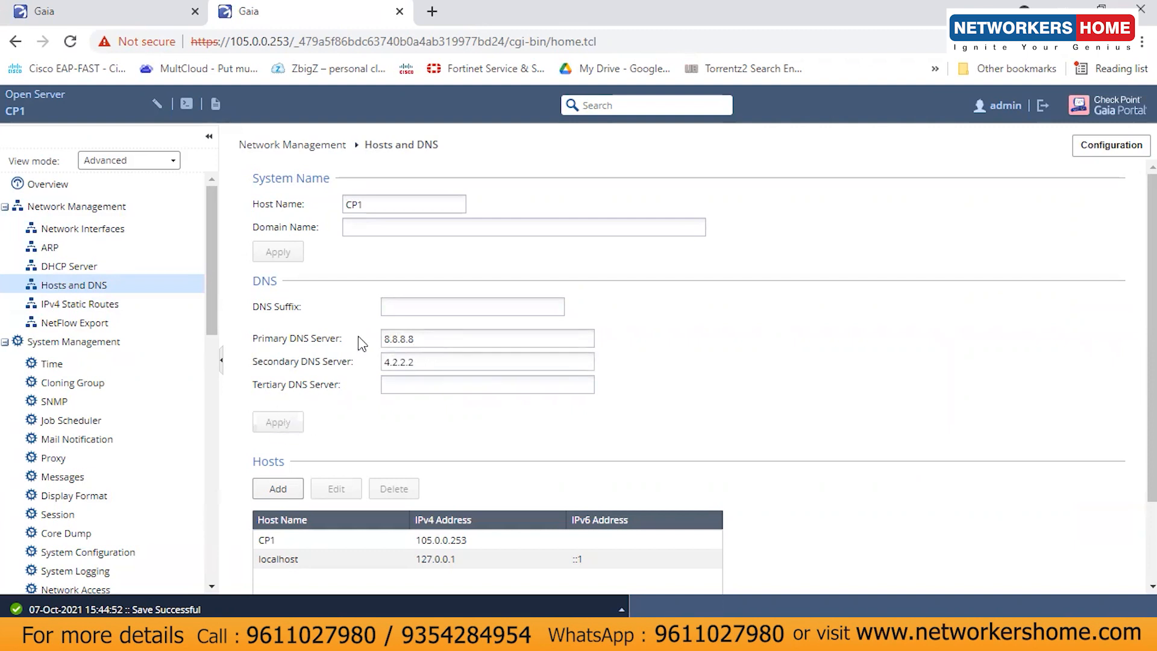